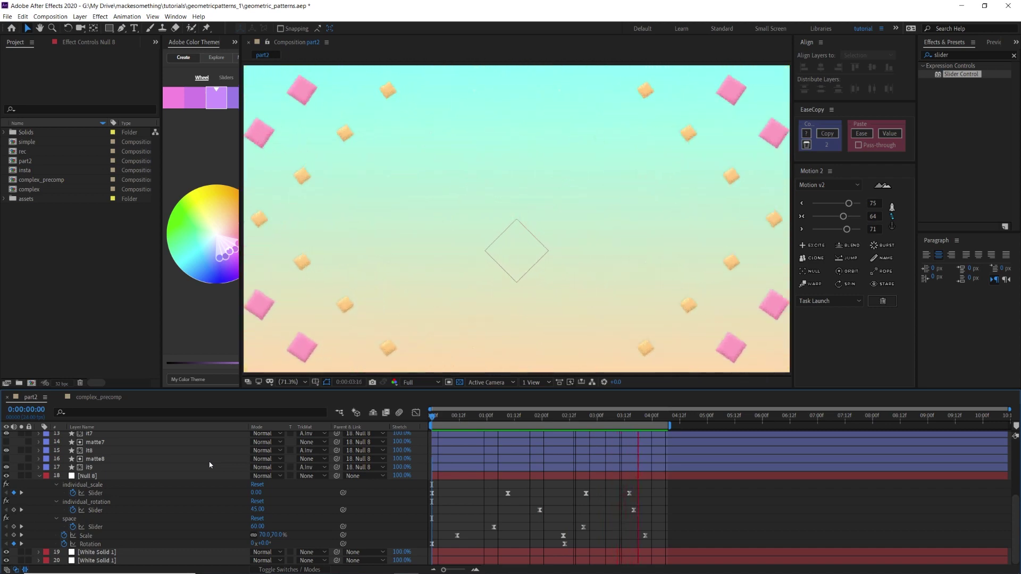
# Step: Create a new 1920 × 1080 px composition at 24 fps and fill it with a comp-sized white solid
pyautogui.click(510, 475)
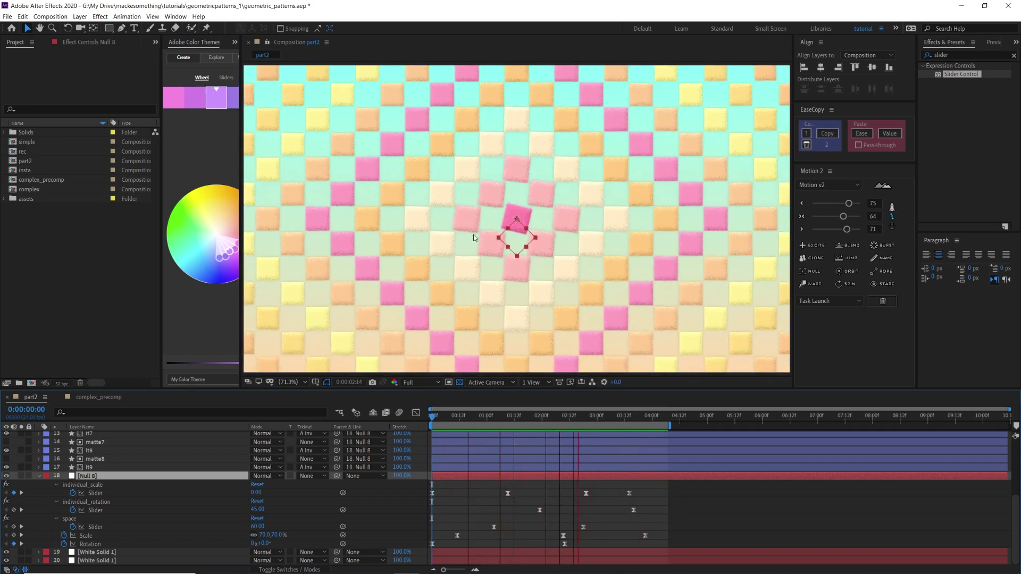
pyautogui.press('space')
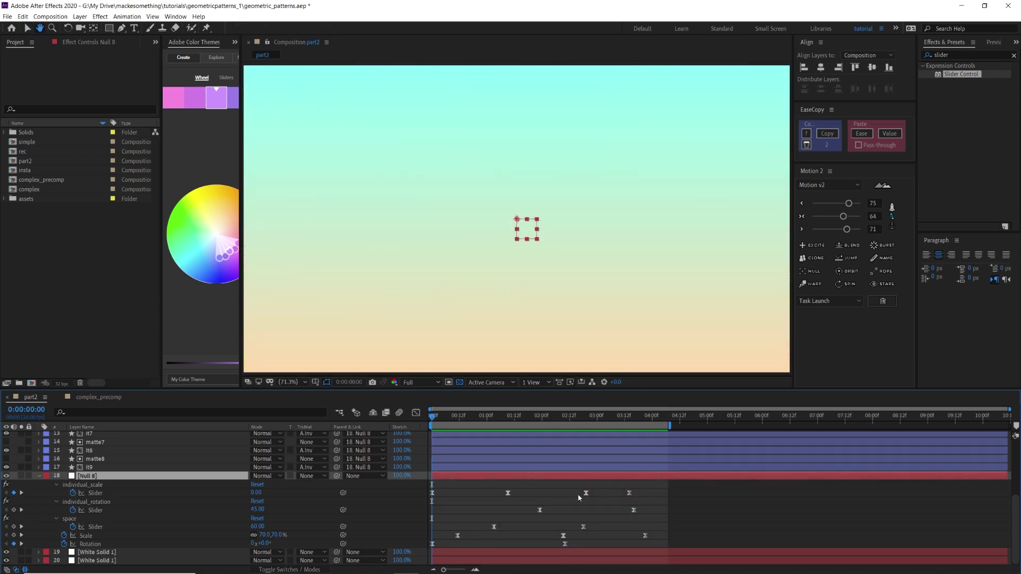
pyautogui.hotkey('ctrl', 'n')
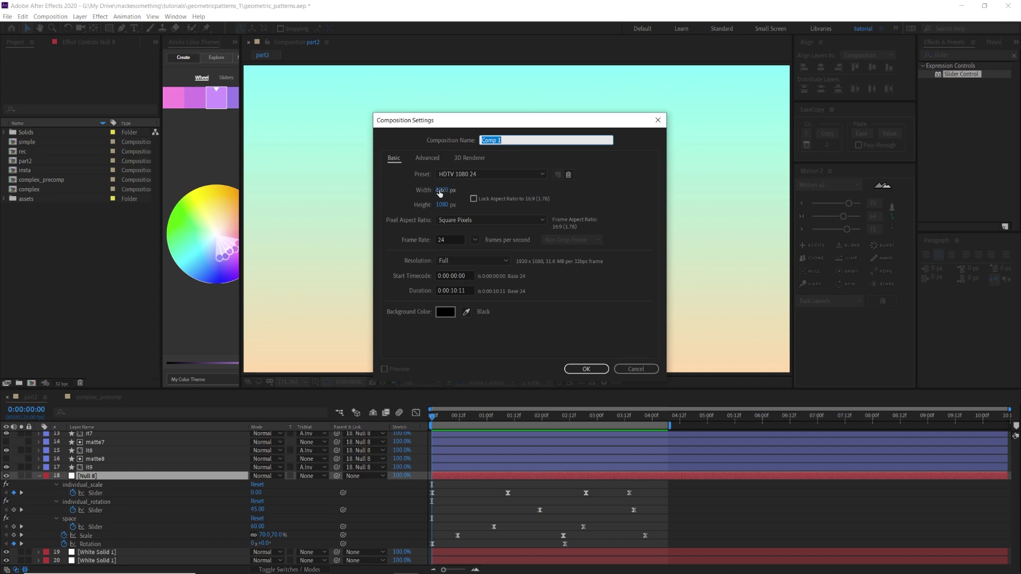
pyautogui.click(586, 369)
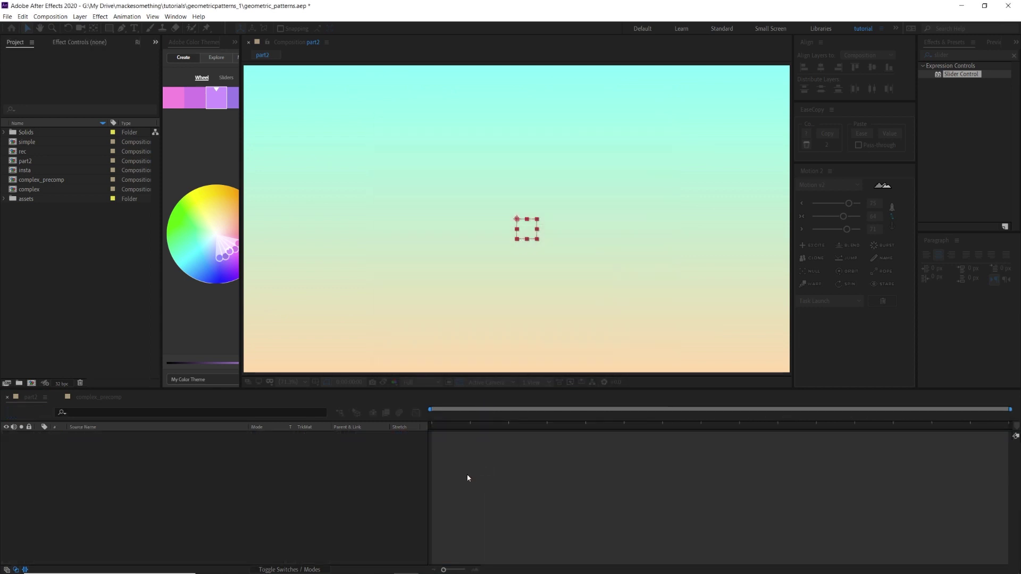
pyautogui.hotkey('ctrl', 'y')
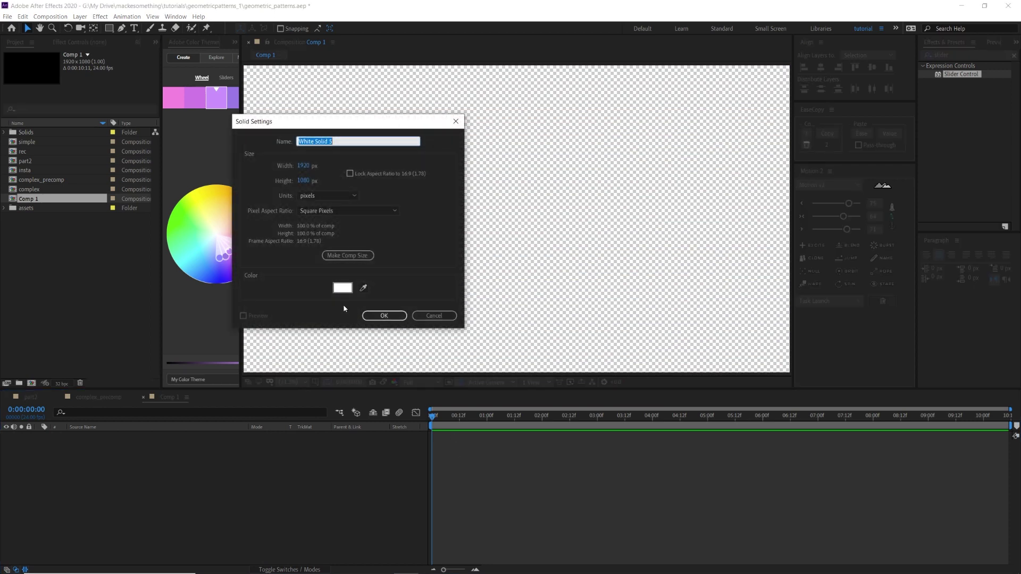
pyautogui.click(391, 316)
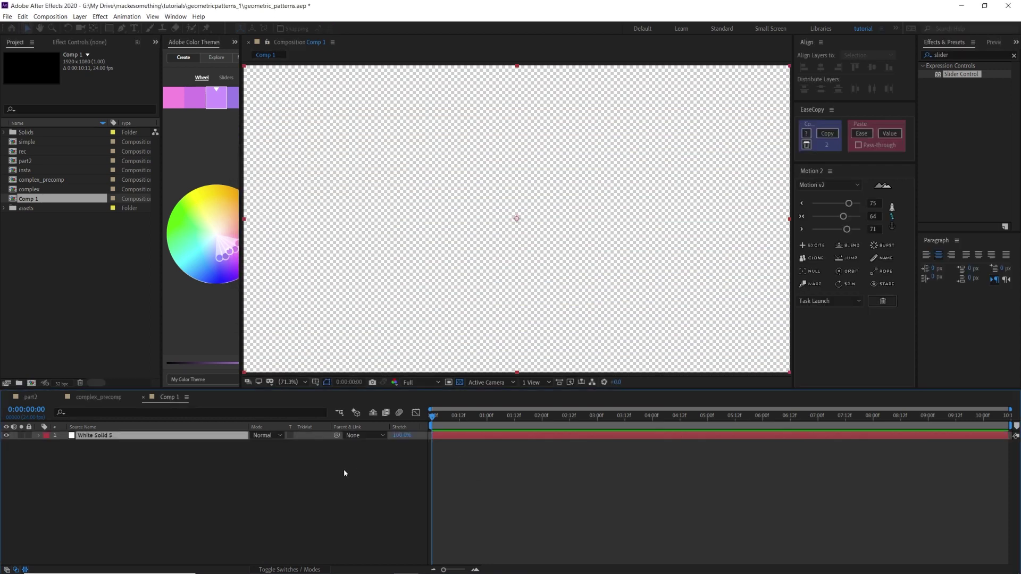
# Step: Add a rectangle shape layer to the new composition, sized 100 × 100 px with a coral pink fill
pyautogui.hotkey('ctrl', 'shift', 'a')
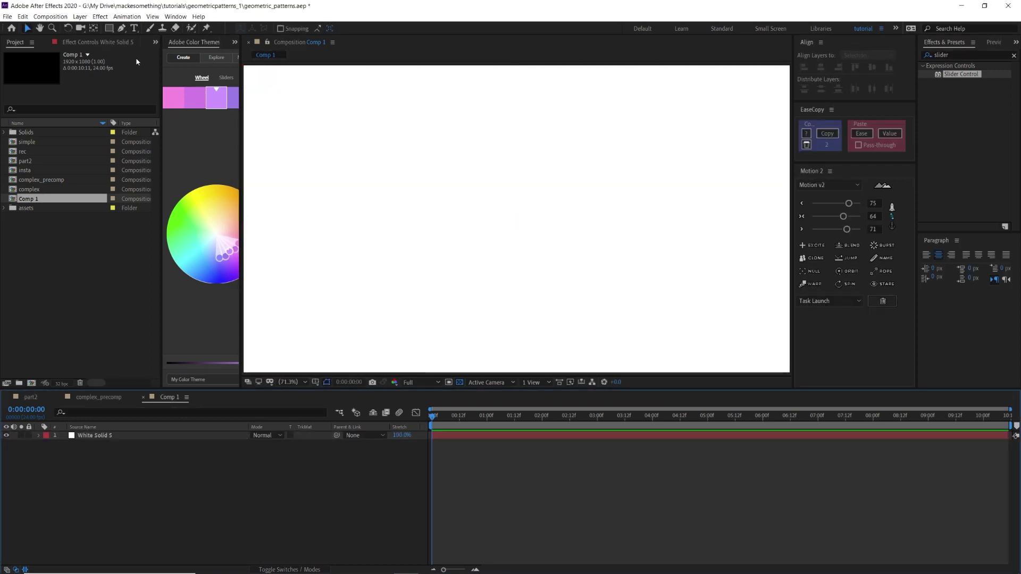
pyautogui.doubleClick(108, 29)
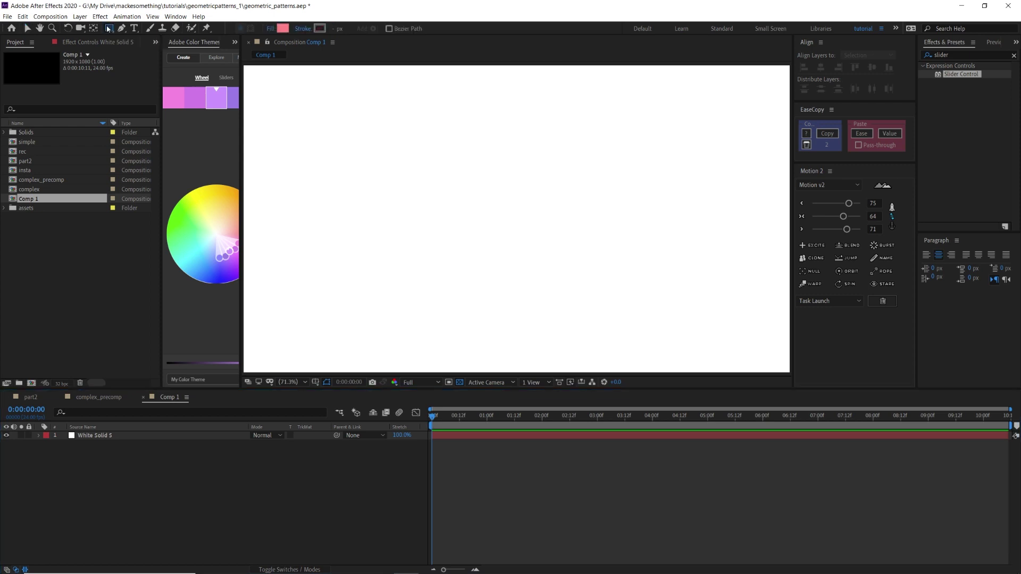
pyautogui.click(56, 453)
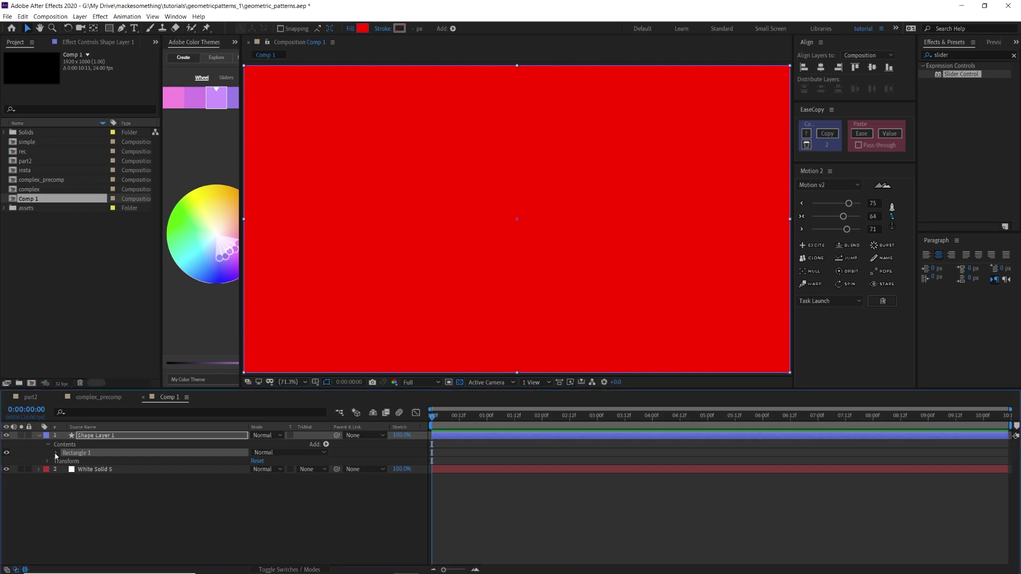
pyautogui.click(66, 461)
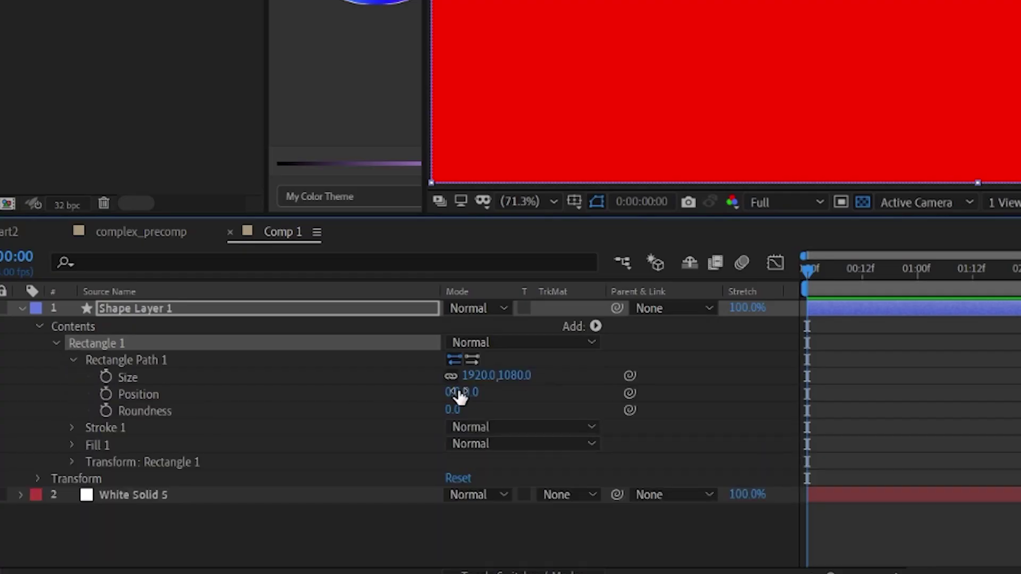
pyautogui.click(473, 376)
pyautogui.write('100')
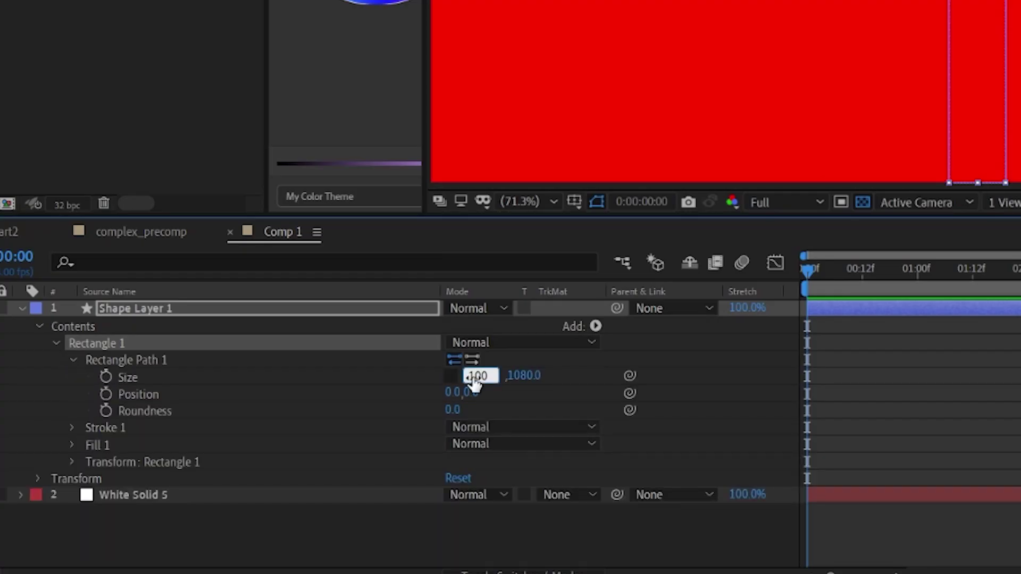
pyautogui.press('Tab')
pyautogui.write('100')
pyautogui.press('Return')
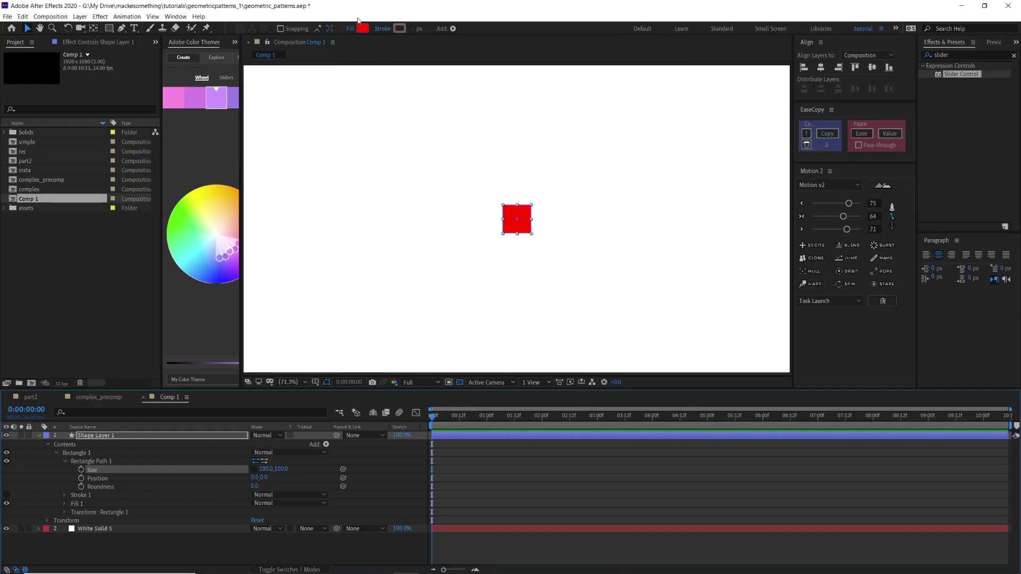
pyautogui.click(516, 233)
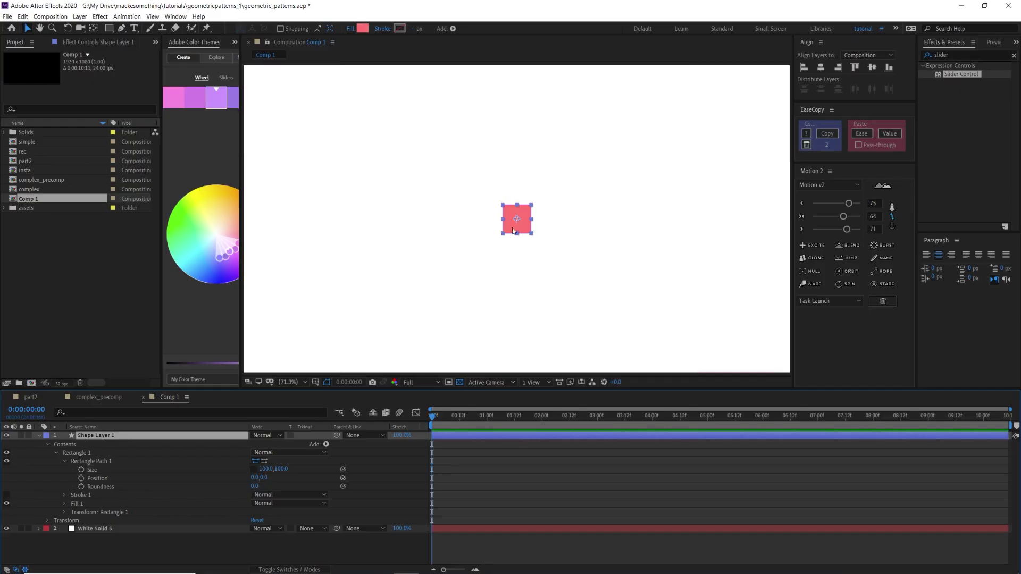
pyautogui.click(512, 455)
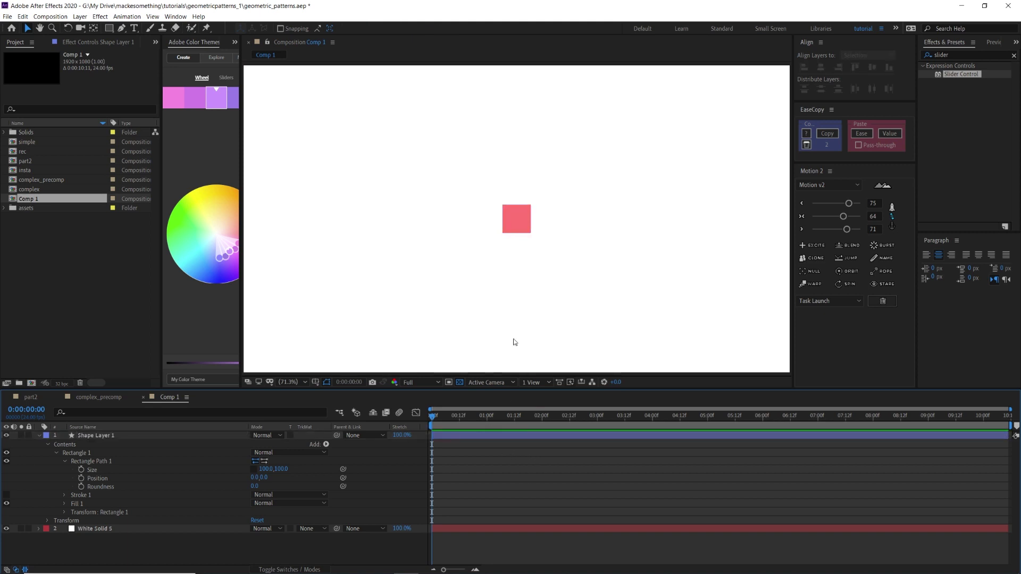
# Step: Rename the square's shape layer in Comp 1 to it1
pyautogui.click(31, 397)
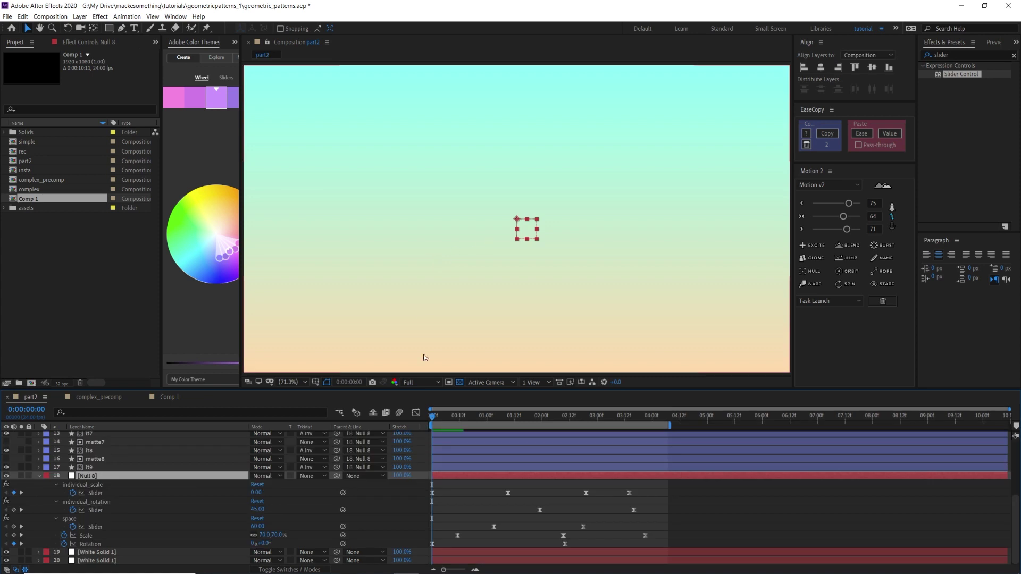
pyautogui.click(170, 397)
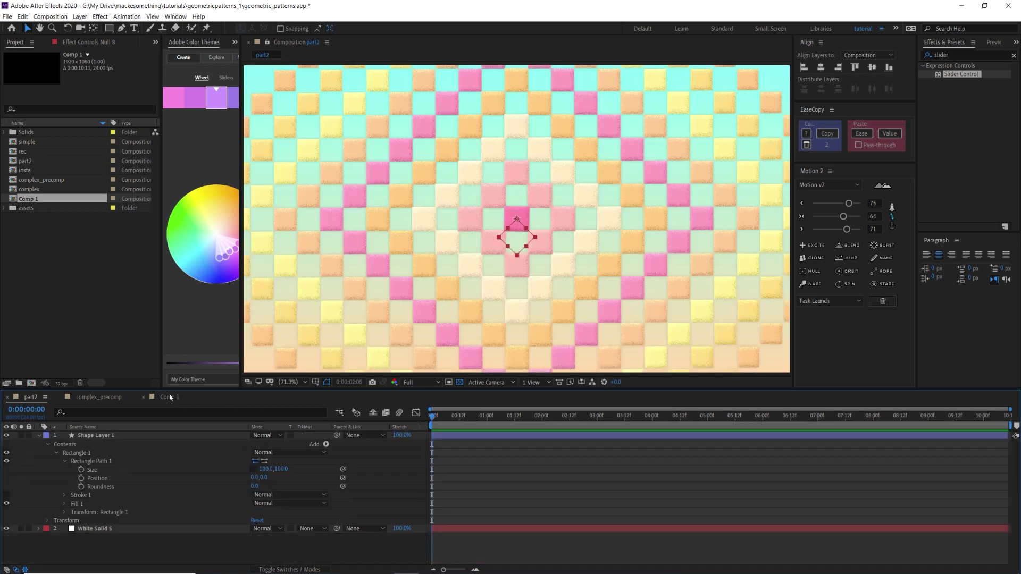
pyautogui.click(105, 436)
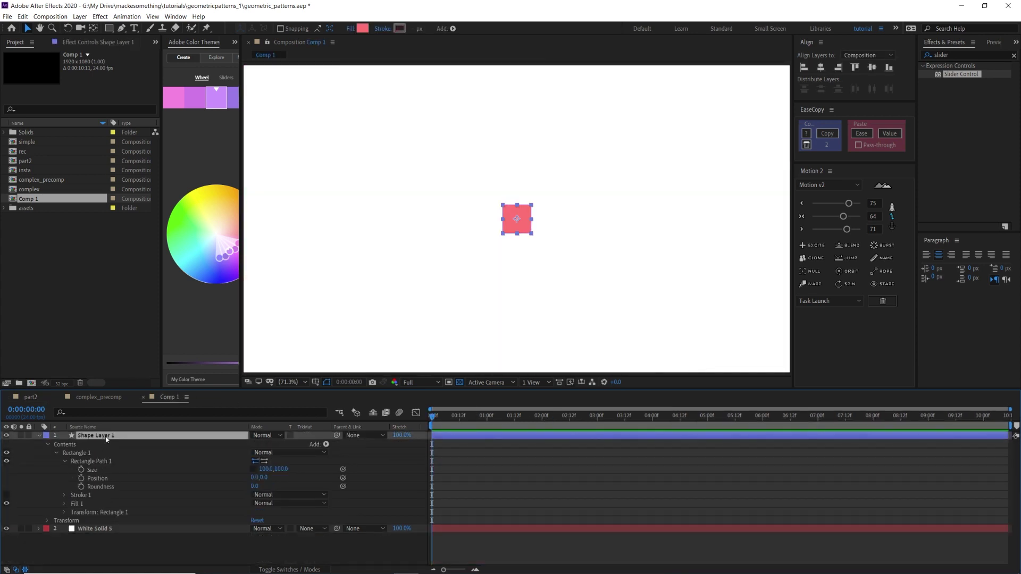
pyautogui.press('Return')
pyautogui.write('it1')
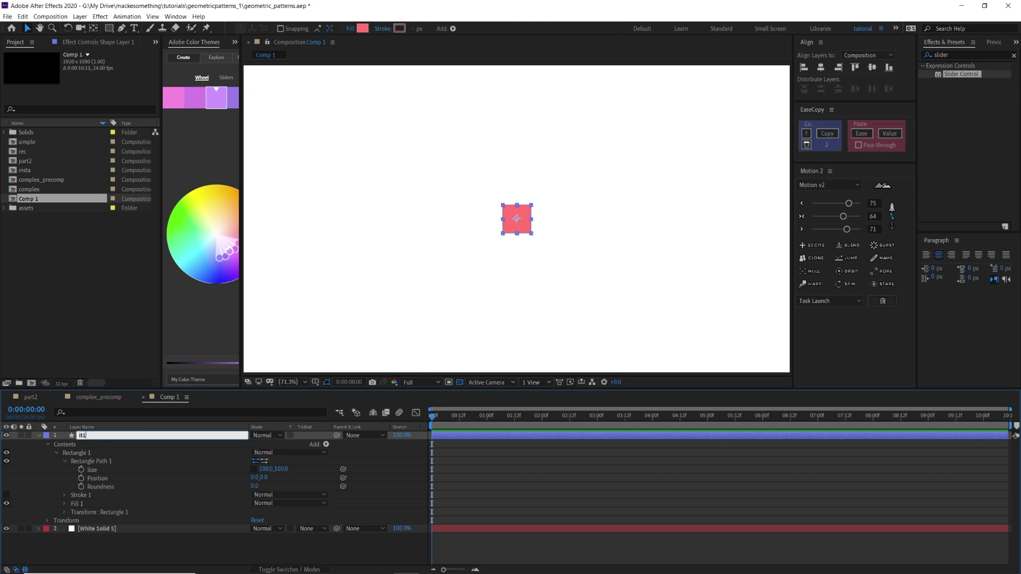
pyautogui.press('Return')
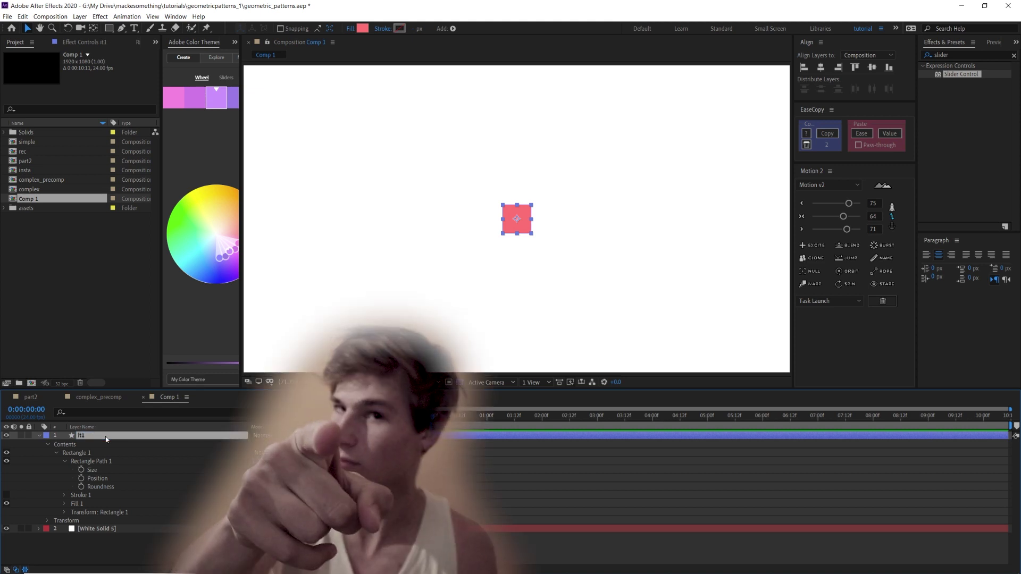
# Step: Add a null object directly above the white solid and give it a Slider Control named individual_scale
pyautogui.click(103, 528)
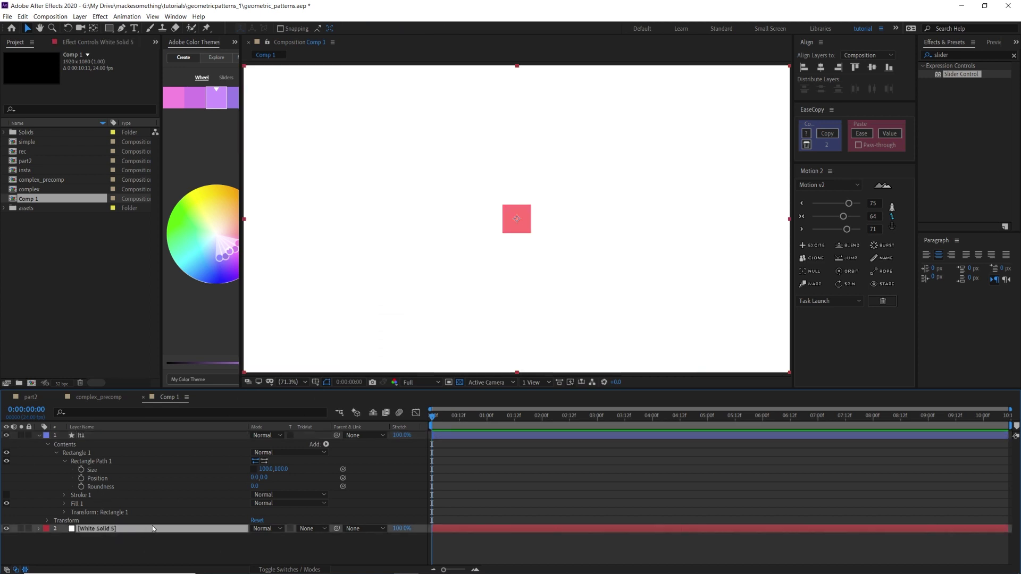
pyautogui.hotkey('ctrl', 'alt', 'shift', 'y')
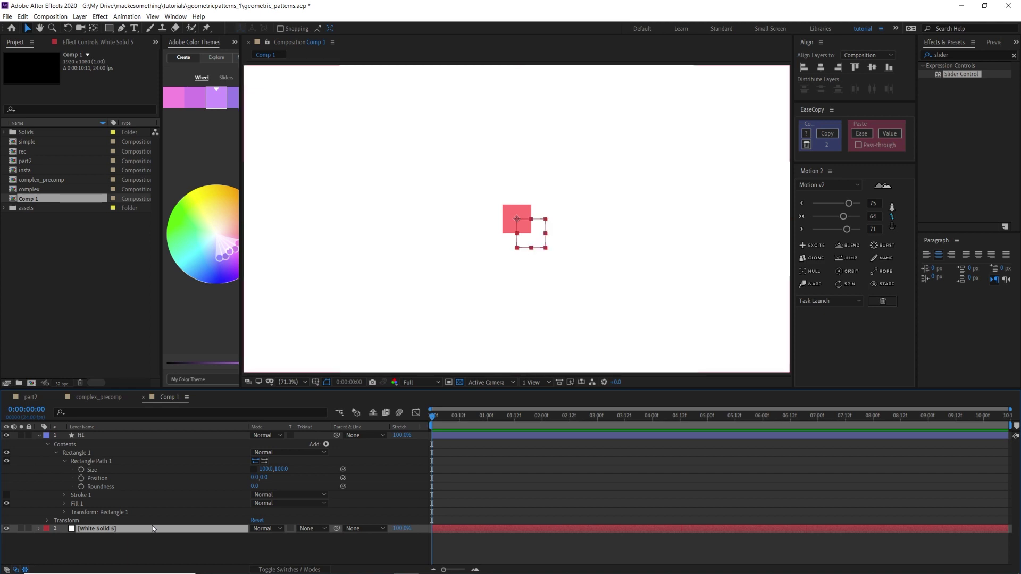
pyautogui.doubleClick(956, 75)
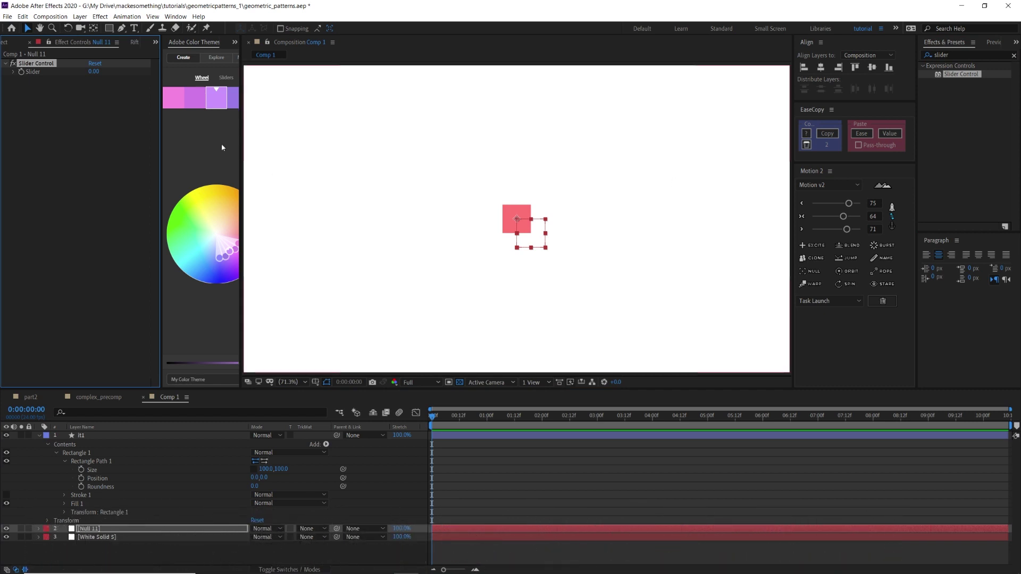
pyautogui.press('Return')
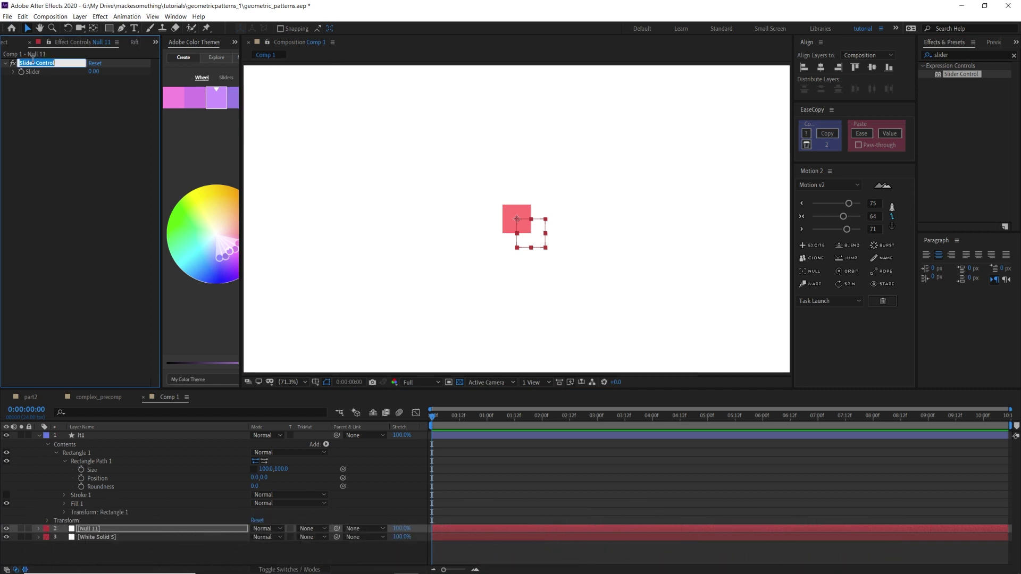
pyautogui.write('individual_scale')
pyautogui.press('Return')
# Step: Duplicate the null's slider control twice, naming the copies individual_rotation and spacing
pyautogui.hotkey('ctrl', 'd')
pyautogui.press('Return')
pyautogui.write('ind')
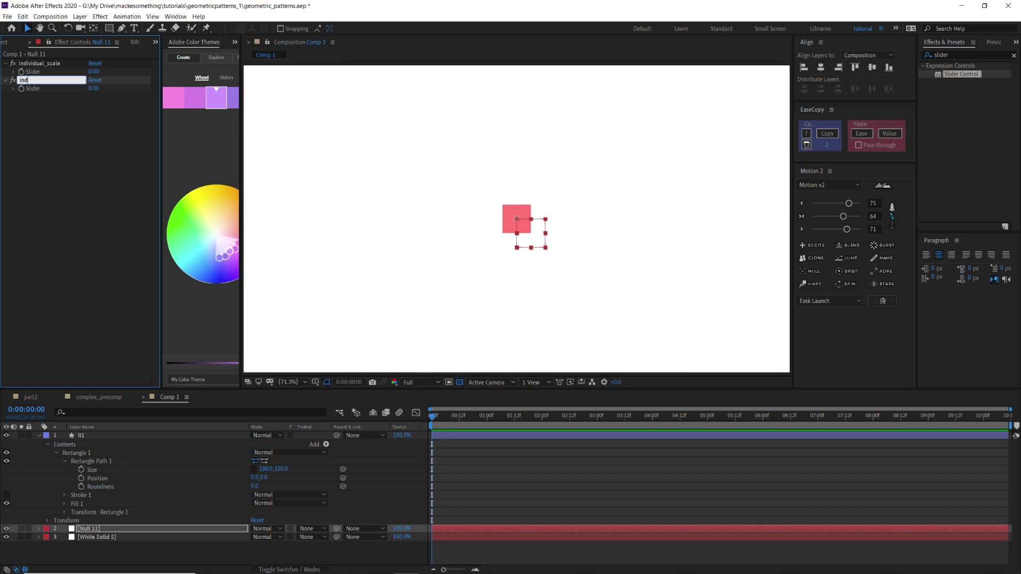
pyautogui.write('ividual_rotation')
pyautogui.press('Return')
pyautogui.hotkey('ctrl', 'd')
pyautogui.press('Return')
pyautogui.write('spacin')
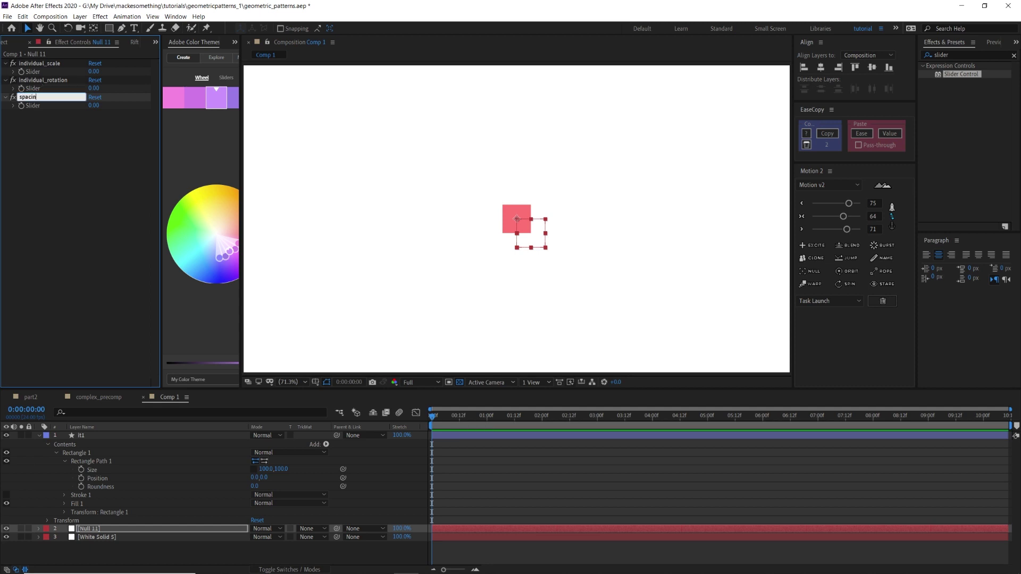
pyautogui.write('g')
pyautogui.press('Return')
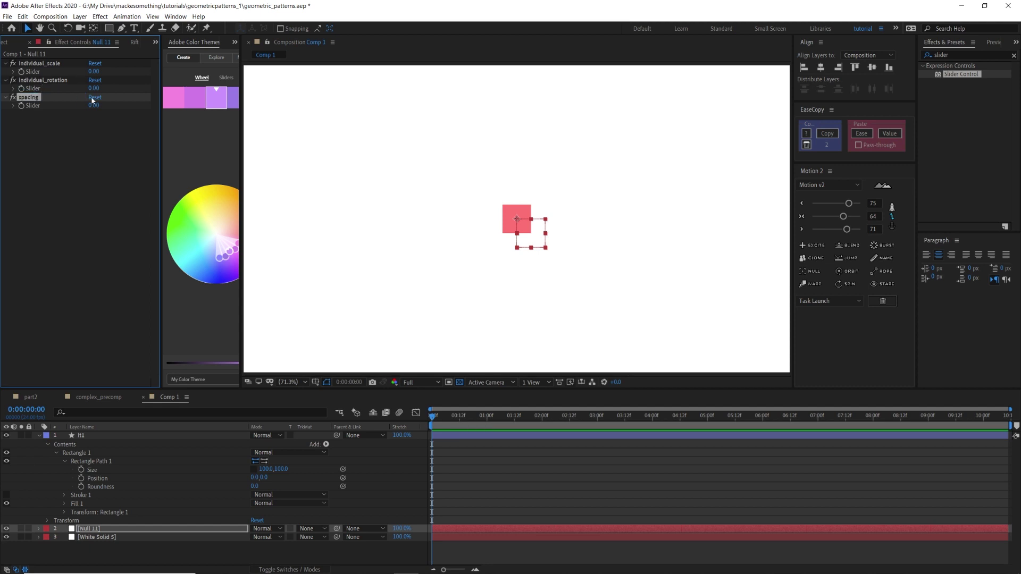
# Step: Lock the effect controls view to the null in Comp 1 so its three sliders stay shown
pyautogui.click(512, 216)
pyautogui.click(30, 397)
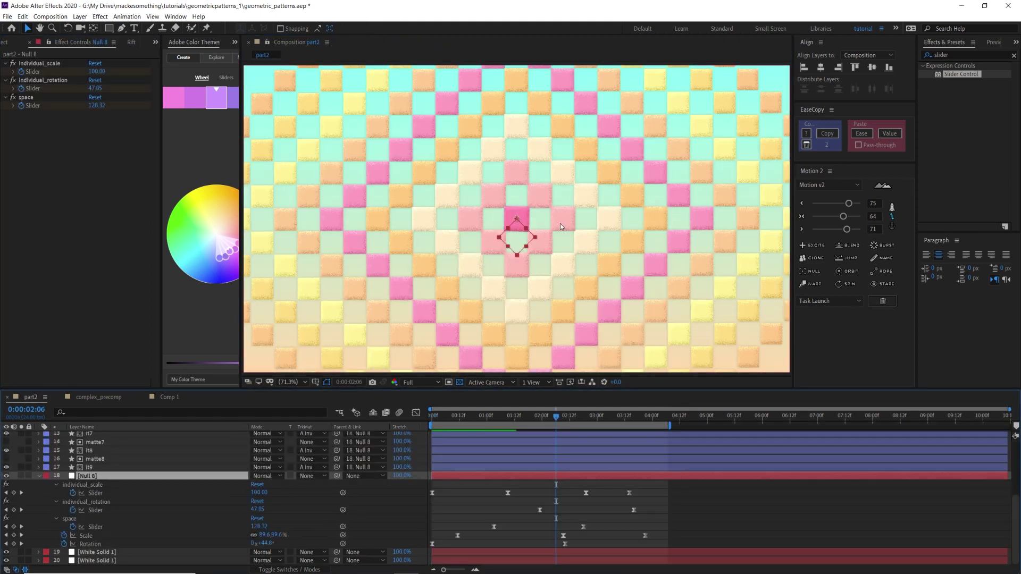
pyautogui.doubleClick(438, 432)
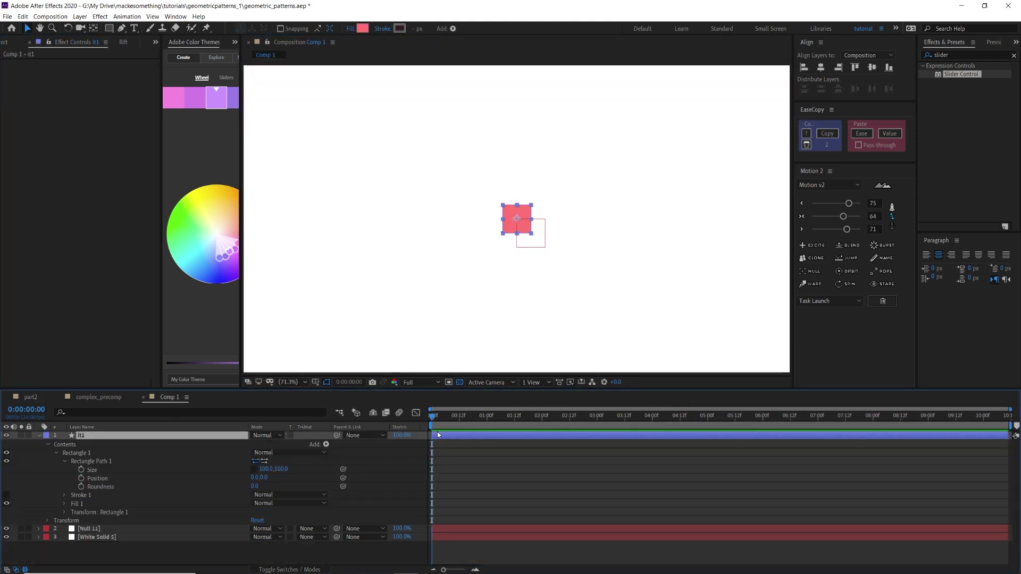
pyautogui.click(459, 530)
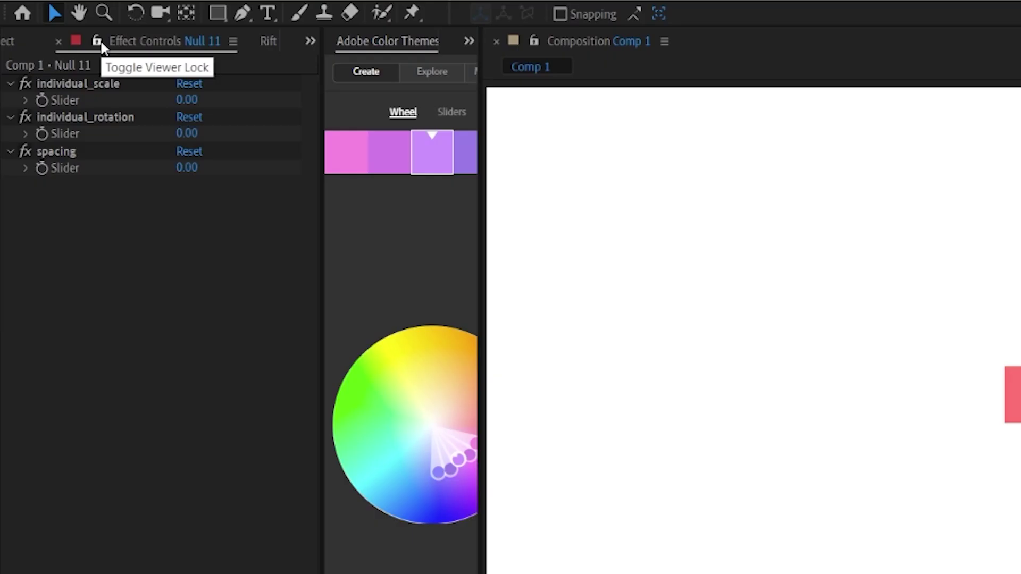
pyautogui.click(49, 42)
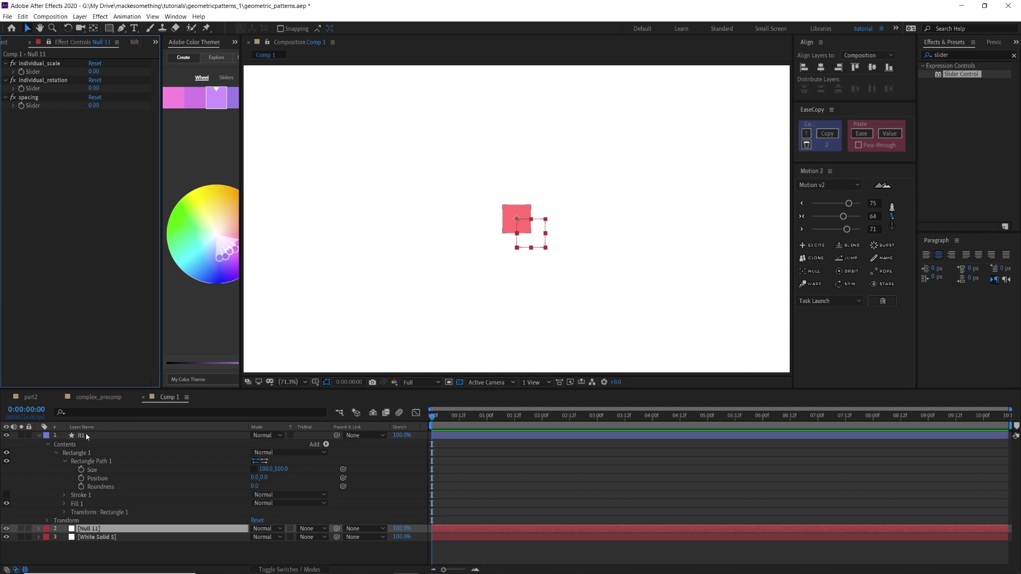
# Step: Link the it1 rectangle's Size by expression to the null's individual_scale slider and set that slider to 100
pyautogui.click(85, 433)
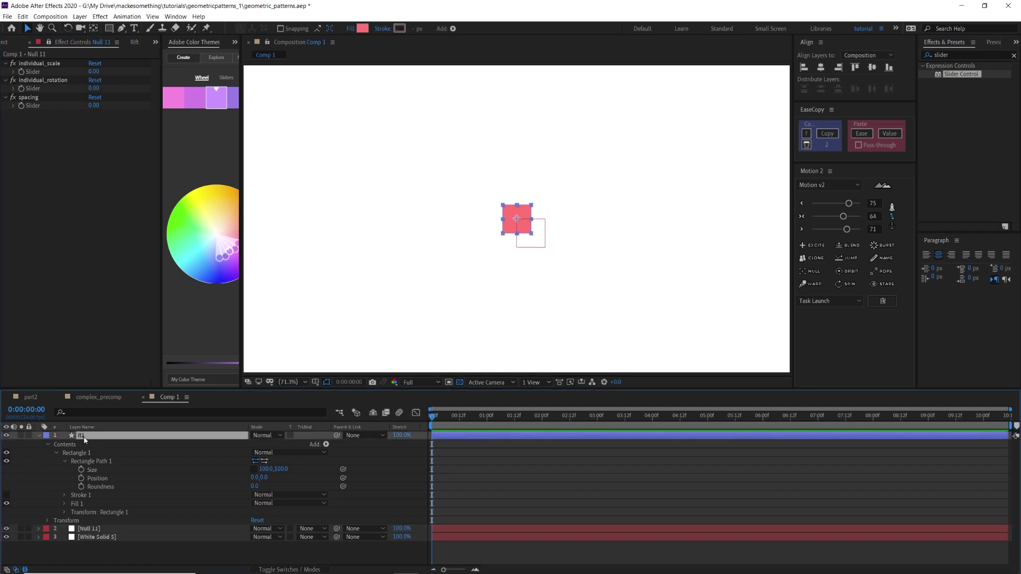
pyautogui.keyDown('alt'); pyautogui.click(82, 470); pyautogui.keyUp('alt')
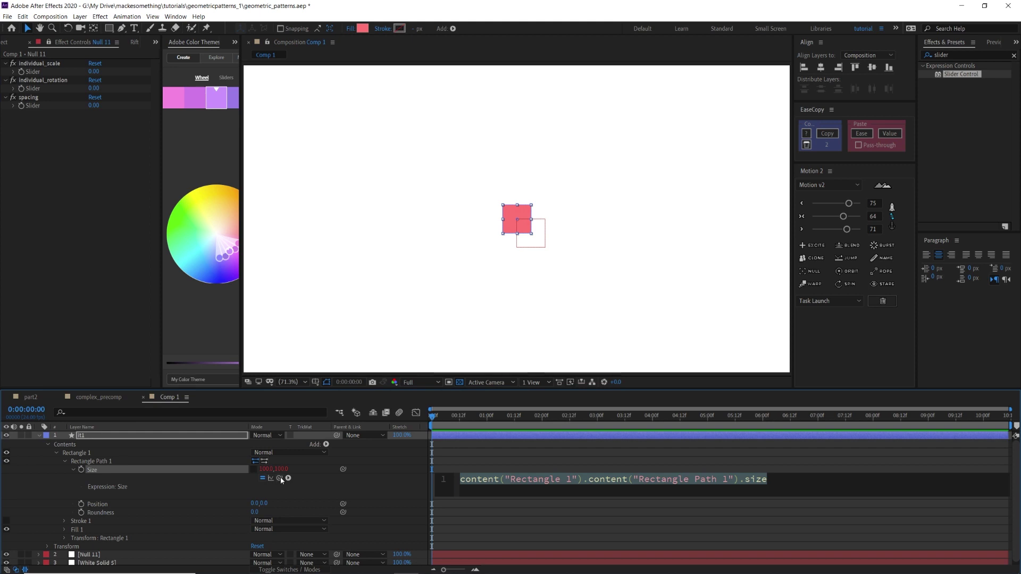
pyautogui.moveTo(279, 477); pyautogui.dragTo(41, 75)
pyautogui.click(85, 140)
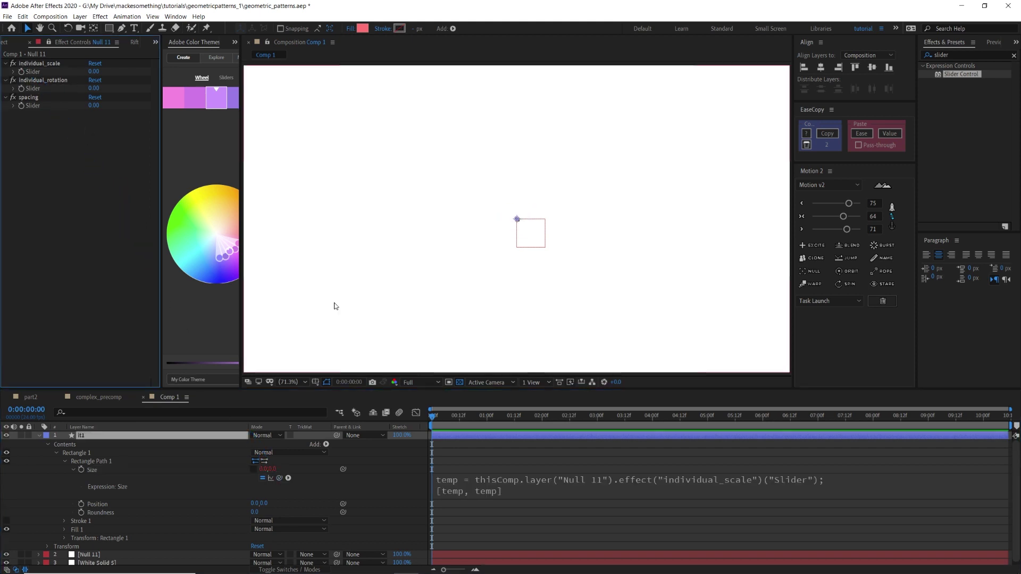
pyautogui.click(93, 72)
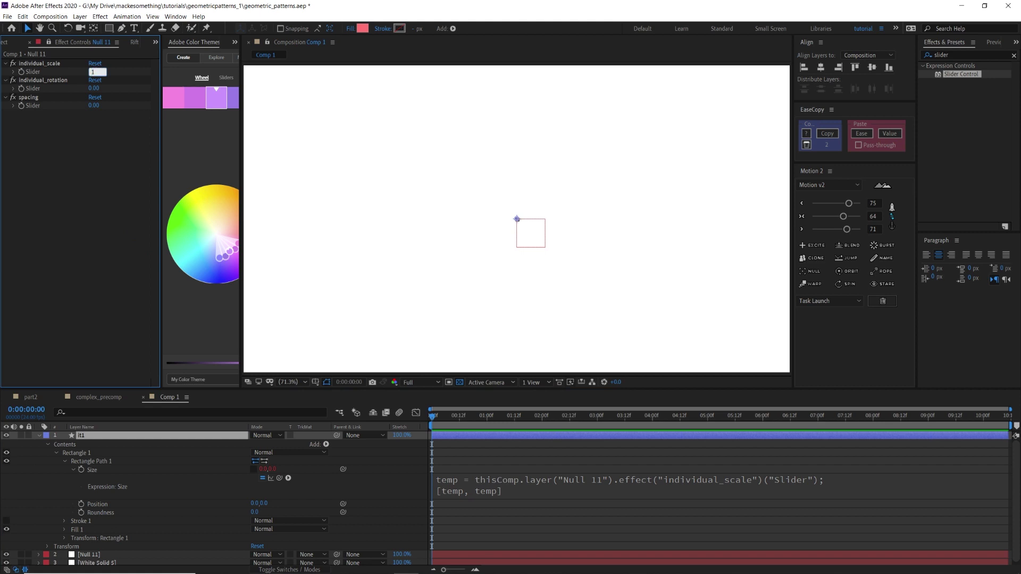
pyautogui.press('Return')
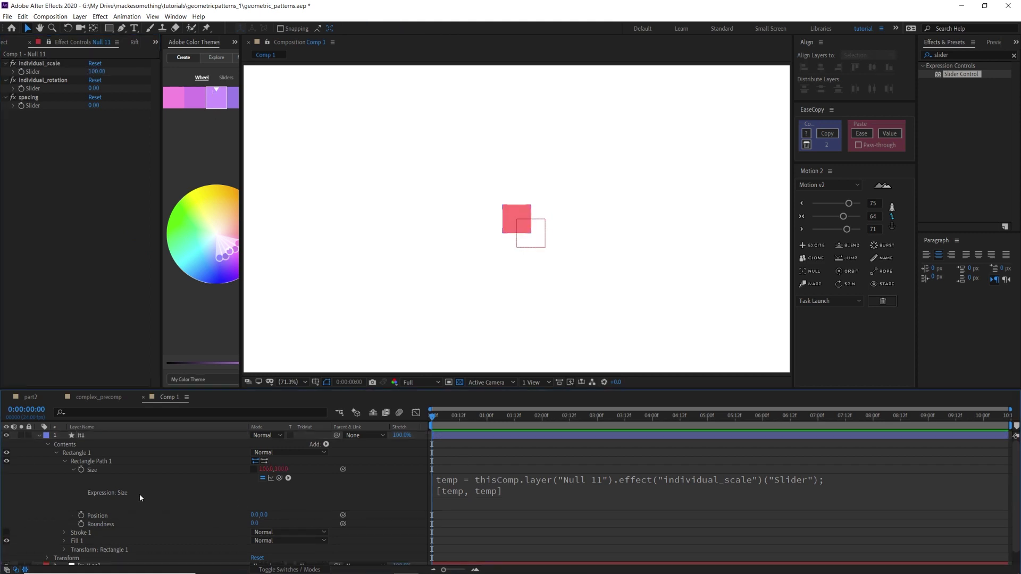
# Step: Link the it1 rectangle's transform Rotation by expression to the null's individual_rotation slider and set that slider to 45
pyautogui.scroll(-1, 68, 536)
pyautogui.click(64, 536)
pyautogui.scroll(-2, 100, 521)
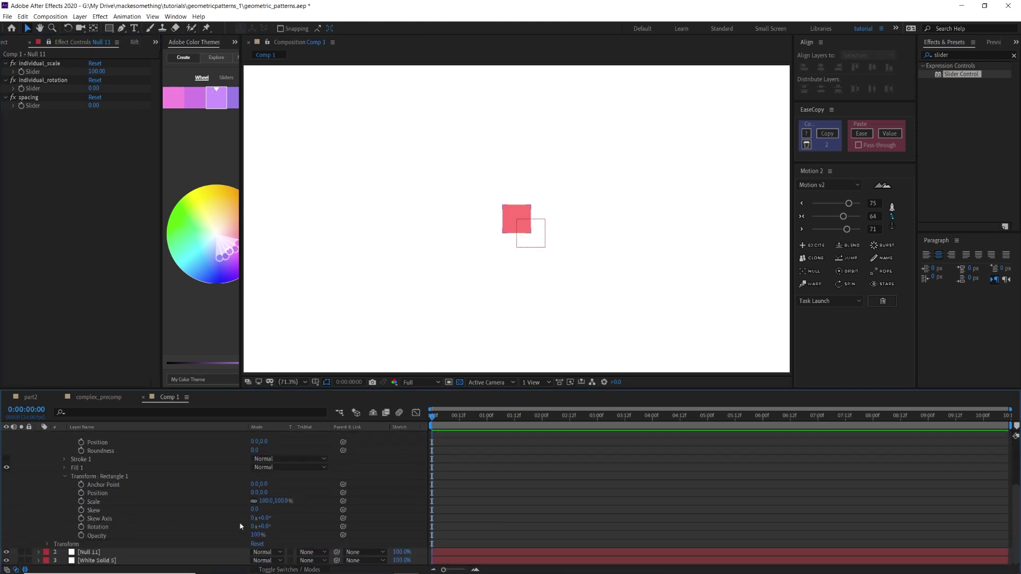
pyautogui.keyDown('alt'); pyautogui.click(82, 527); pyautogui.keyUp('alt')
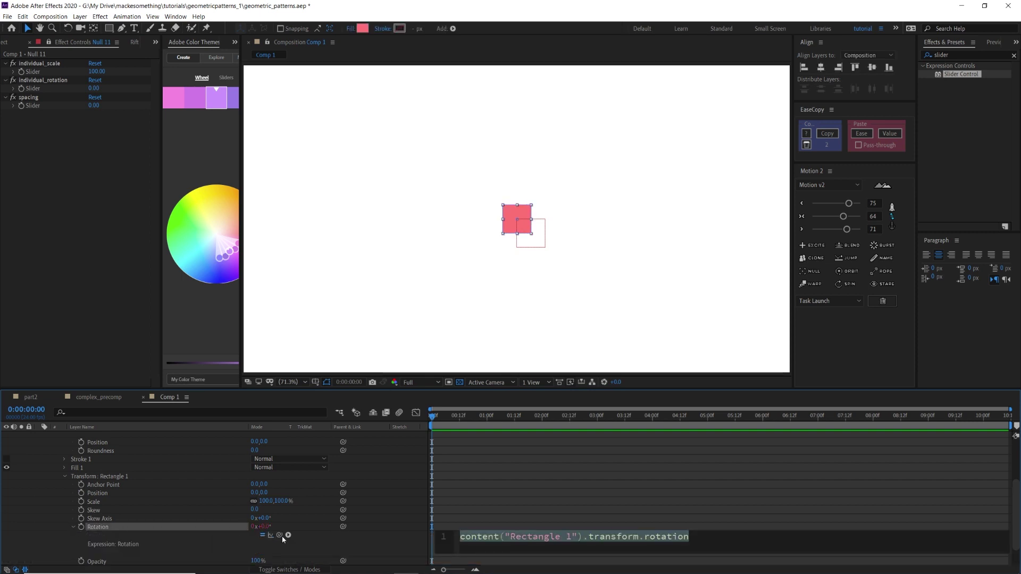
pyautogui.moveTo(280, 535); pyautogui.dragTo(118, 88)
pyautogui.click(96, 88)
pyautogui.press('Return')
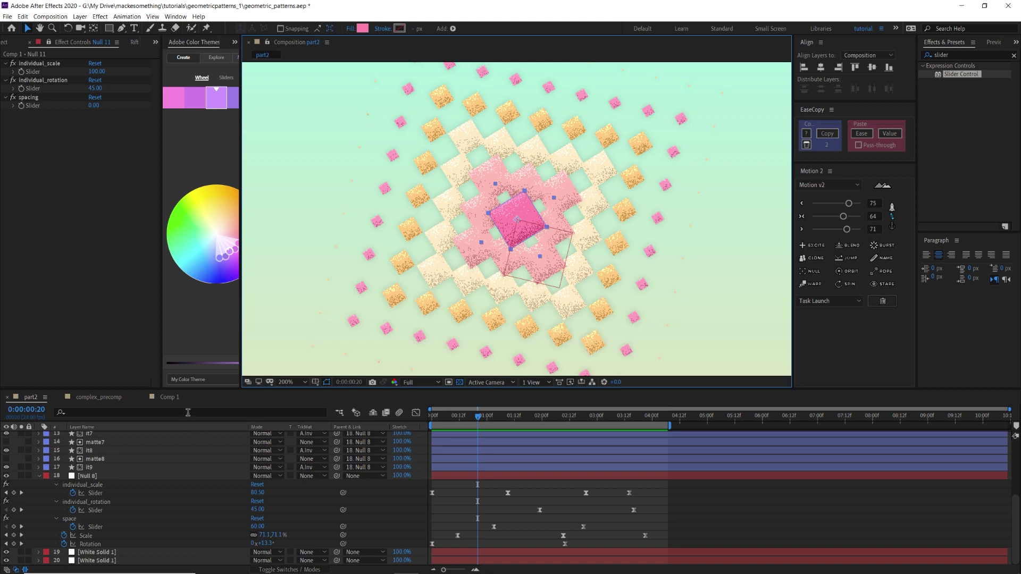
pyautogui.press('pagedown')
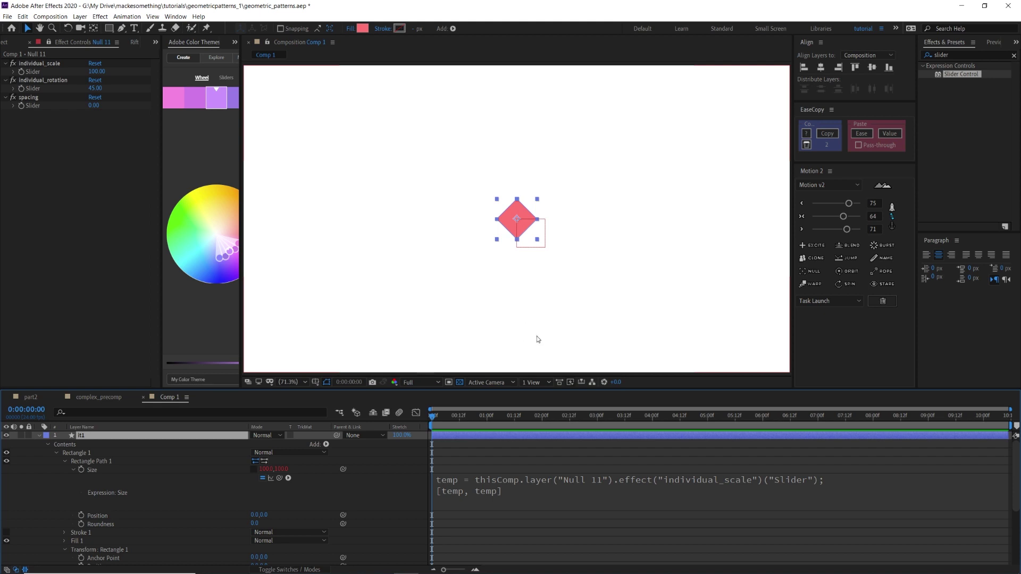
pyautogui.click(339, 456)
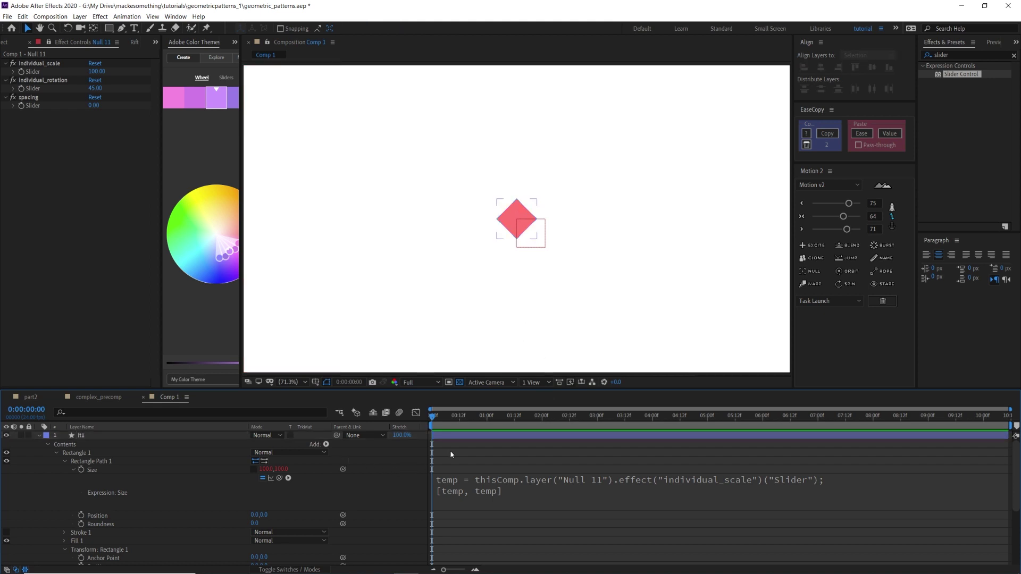
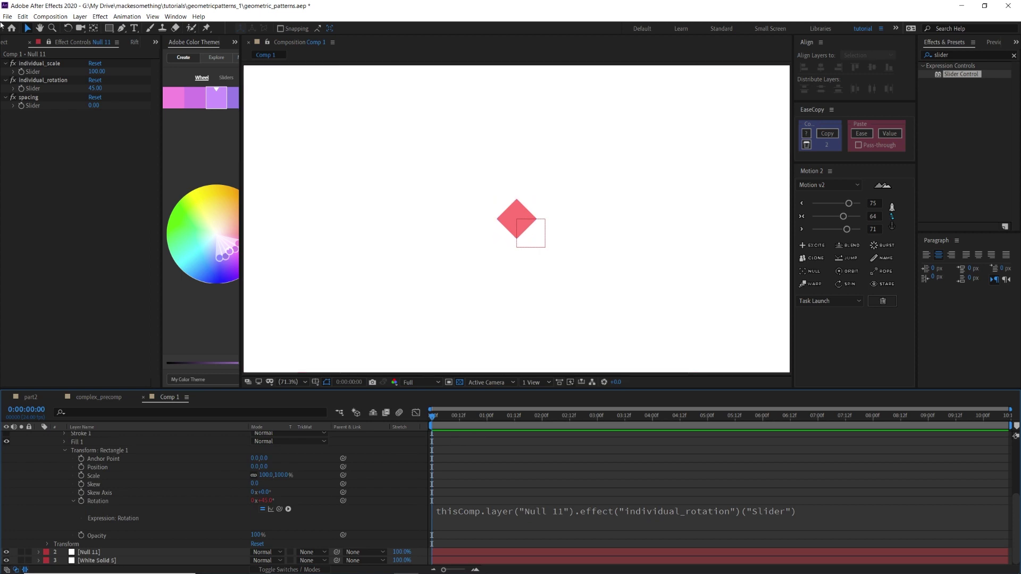
# Step: Keyframe the null's individual_scale slider from 0 at the first frame to 100 at 0:00:00:23
pyautogui.click(46, 63)
pyautogui.click(92, 71)
pyautogui.write('0')
pyautogui.press('Return')
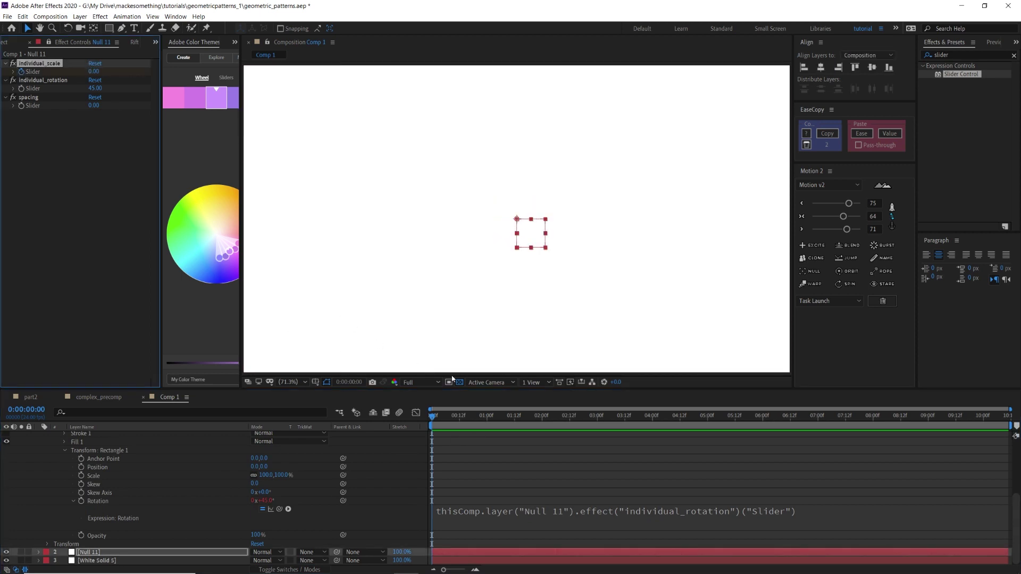
pyautogui.click(486, 417)
pyautogui.click(94, 71)
pyautogui.write('100')
pyautogui.press('Return')
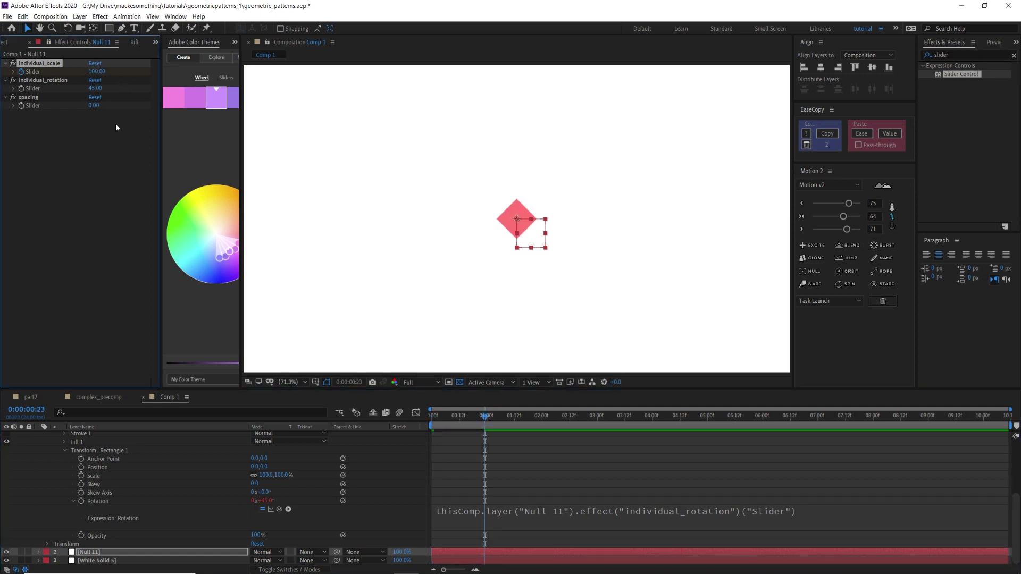
# Step: End the work area at about two seconds, preview the scale animation and return the playhead to 0:00:01:00
pyautogui.moveTo(486, 416); pyautogui.dragTo(534, 420)
pyautogui.press('n')
pyautogui.press('space')
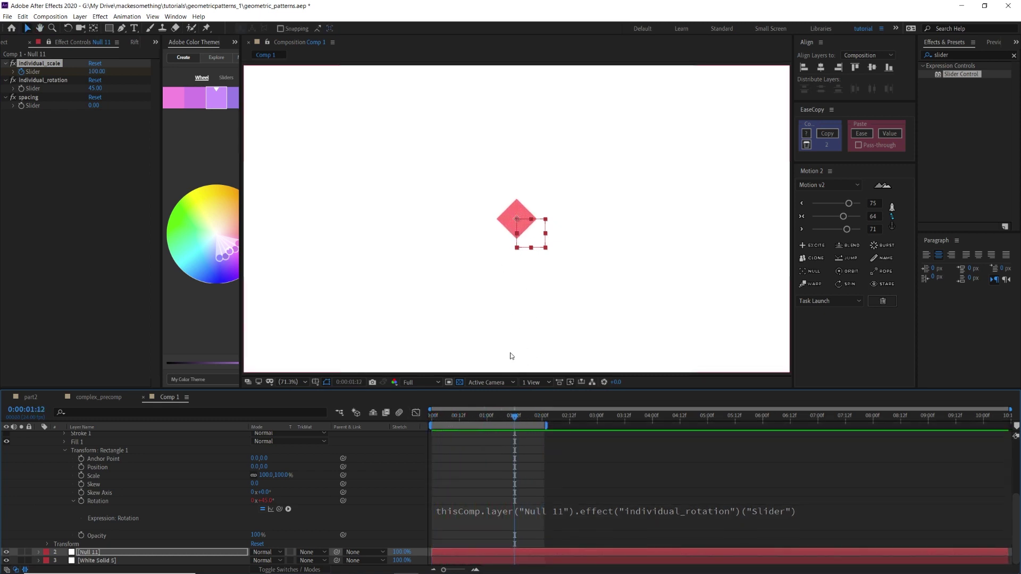
pyautogui.click(431, 415)
pyautogui.moveTo(431, 416); pyautogui.dragTo(487, 416)
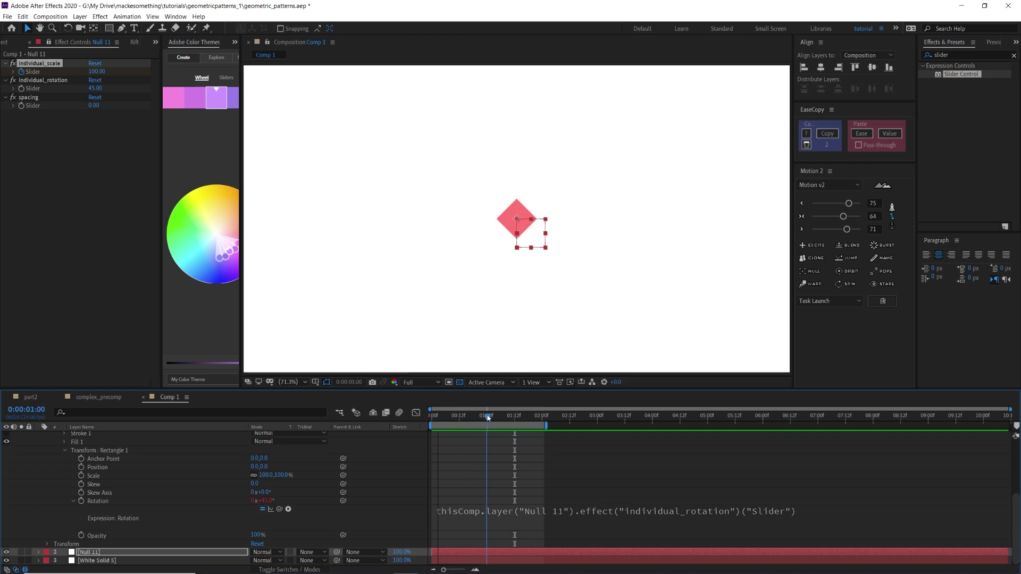
# Step: Append .valueAtTime(time-1) to the individual_scale slider reference in the it1 rectangle's Size expression
pyautogui.scroll(5, 527, 446)
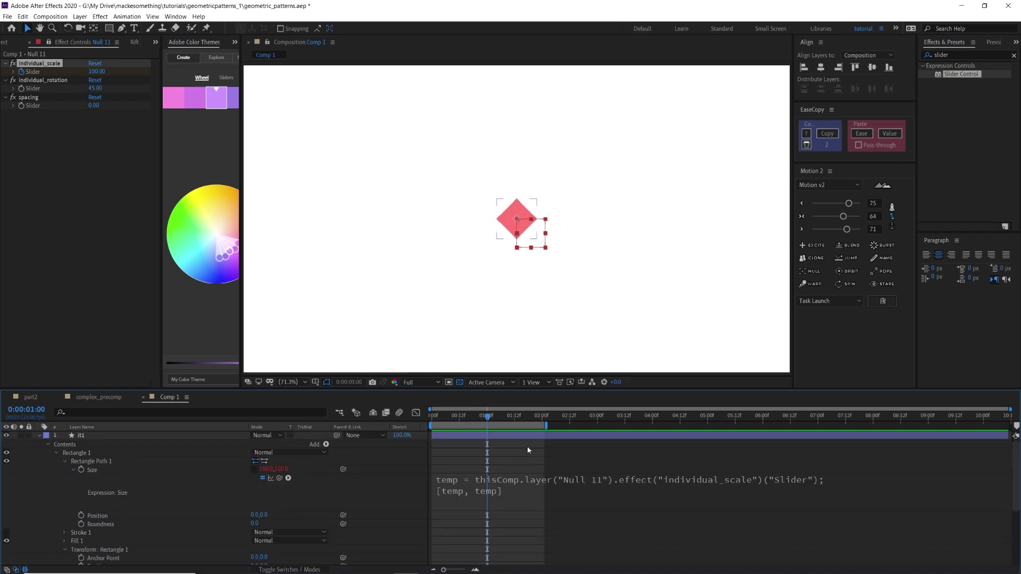
pyautogui.click(809, 481)
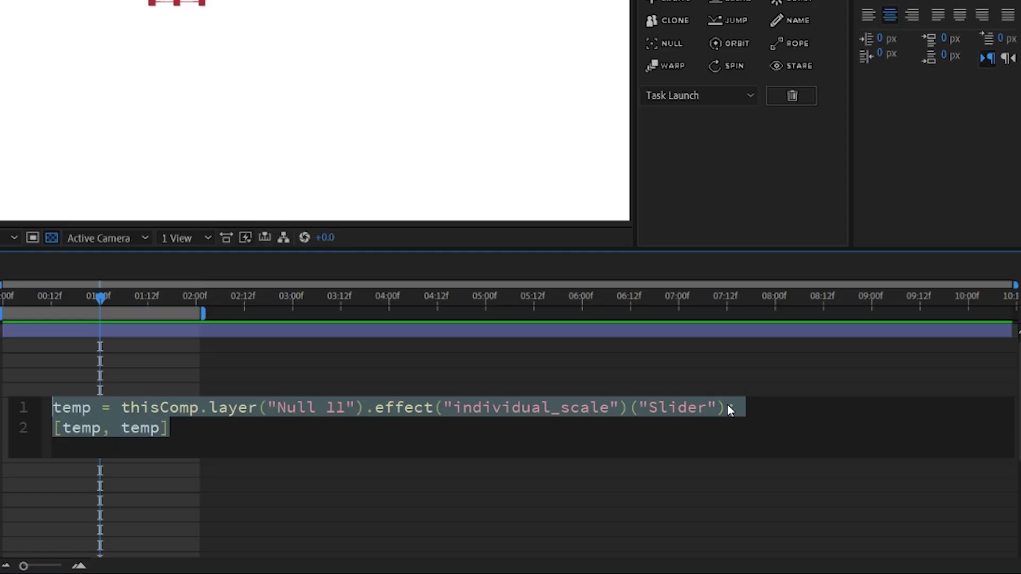
pyautogui.click(845, 477)
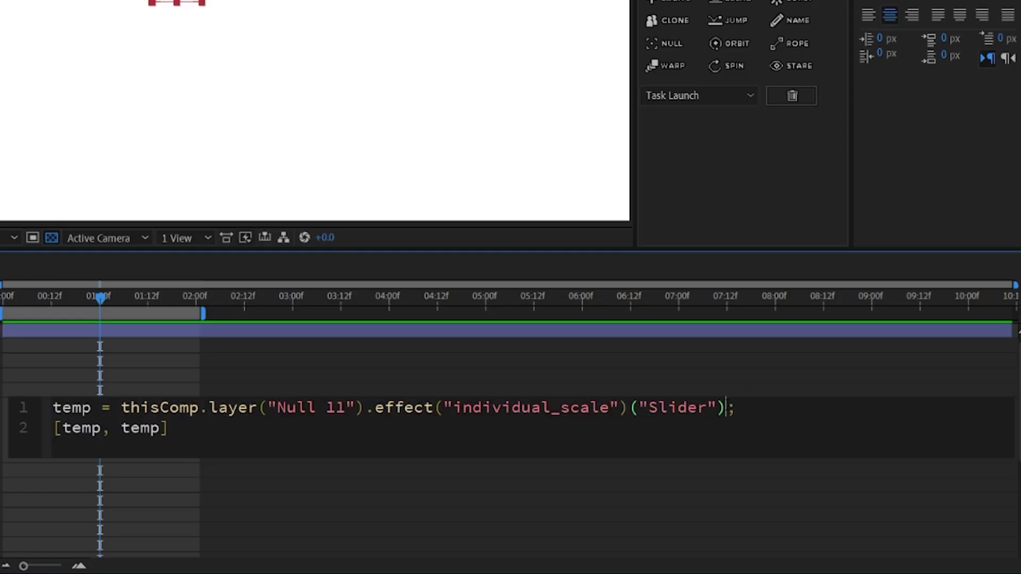
pyautogui.write('.val')
pyautogui.write('ueAtT')
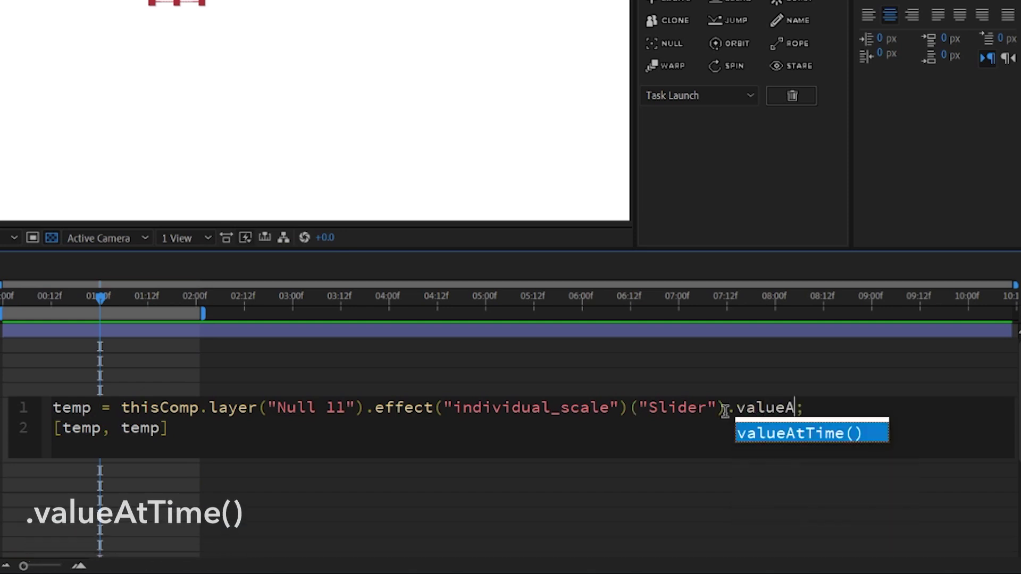
pyautogui.press('Return')
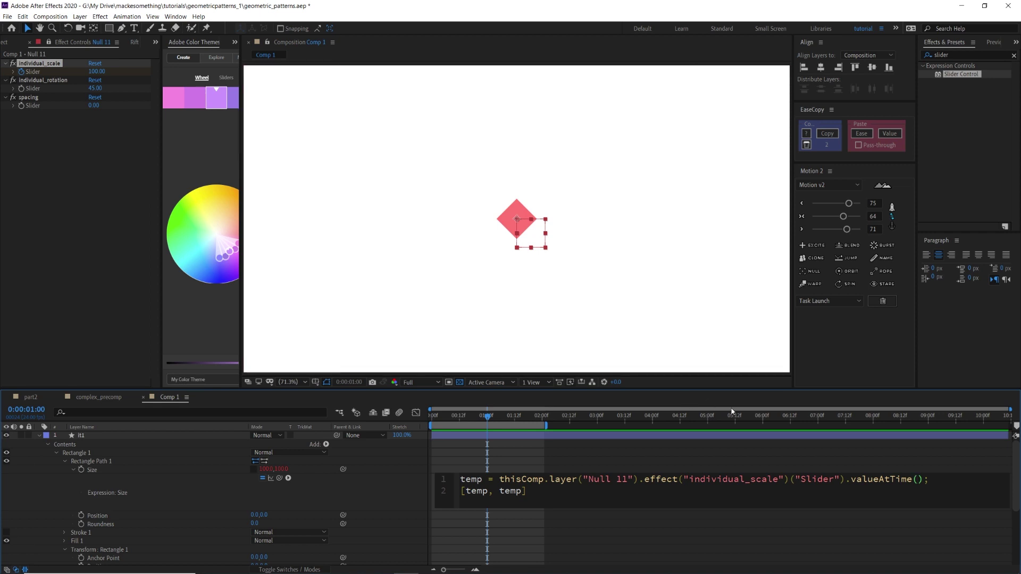
pyautogui.write('time')
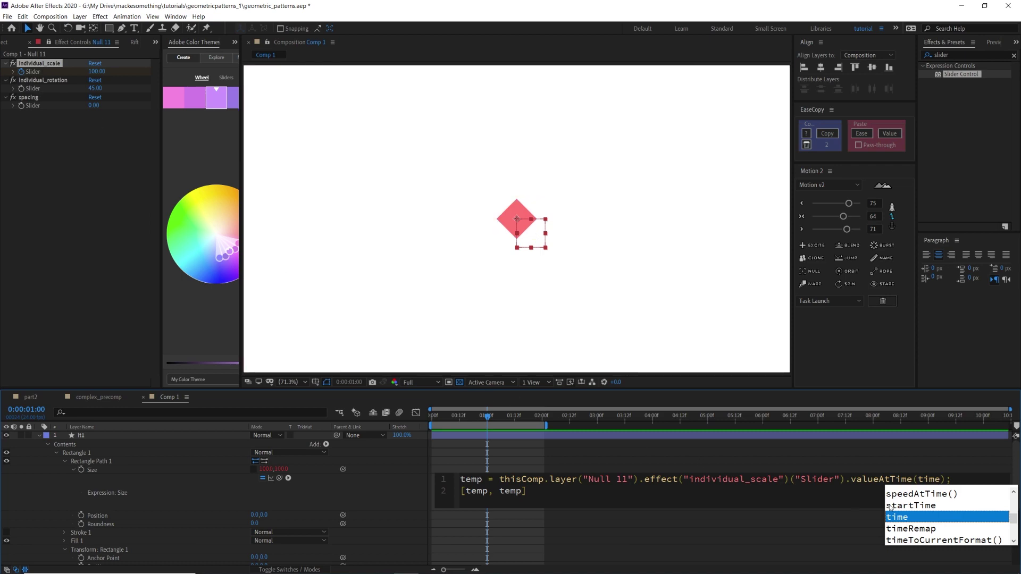
pyautogui.press('Escape')
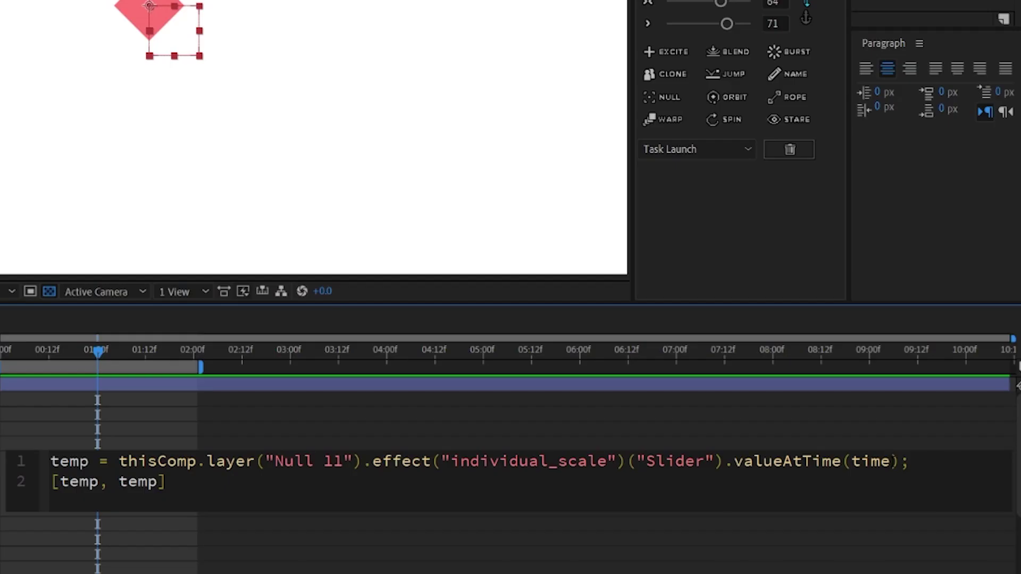
pyautogui.write('-1')
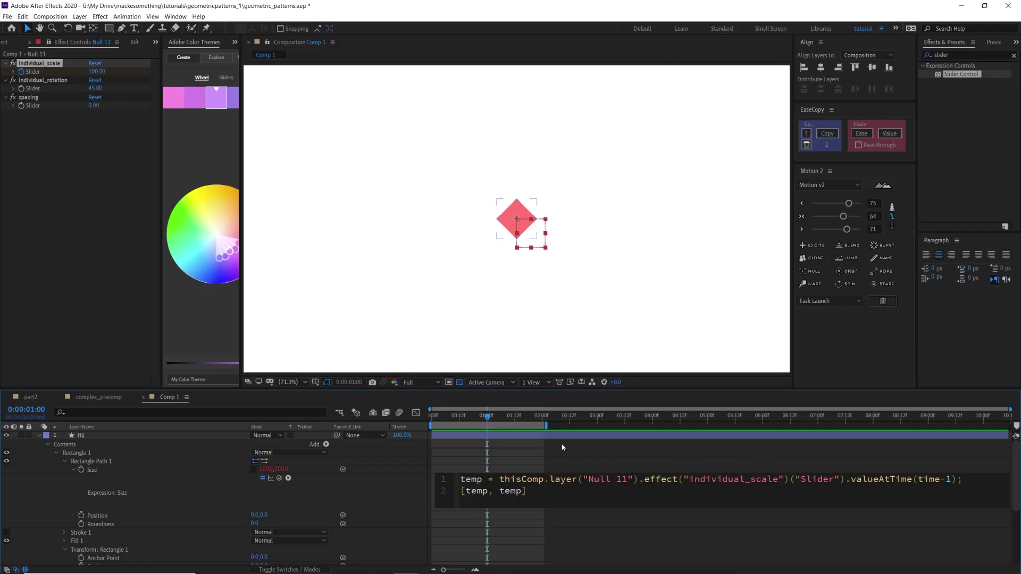
pyautogui.click(541, 442)
# Step: Scrub past the one-second mark to check the square's delayed growth against the individual_scale keyframes
pyautogui.moveTo(488, 423); pyautogui.dragTo(510, 420)
pyautogui.click(487, 419)
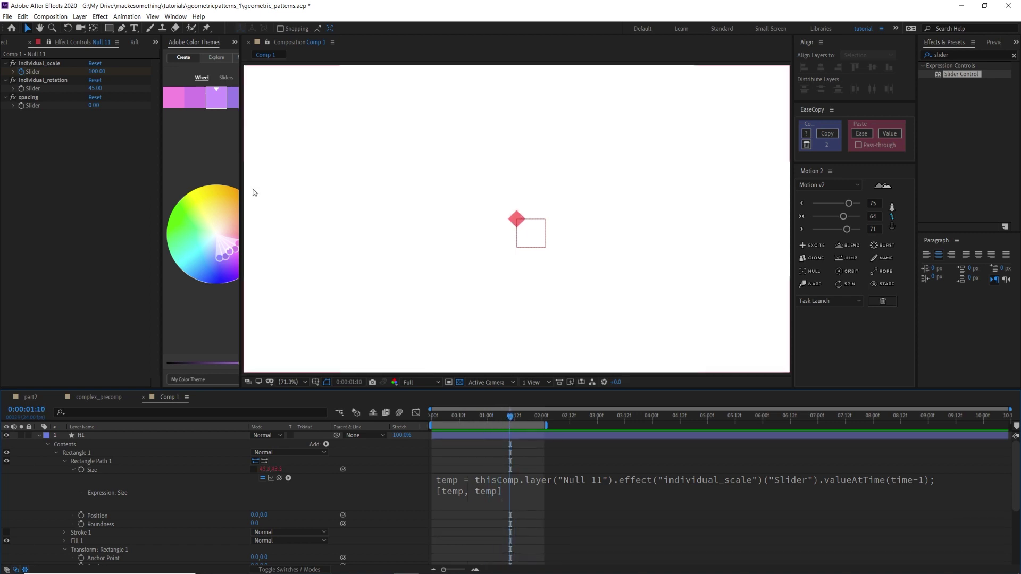
pyautogui.click(55, 64)
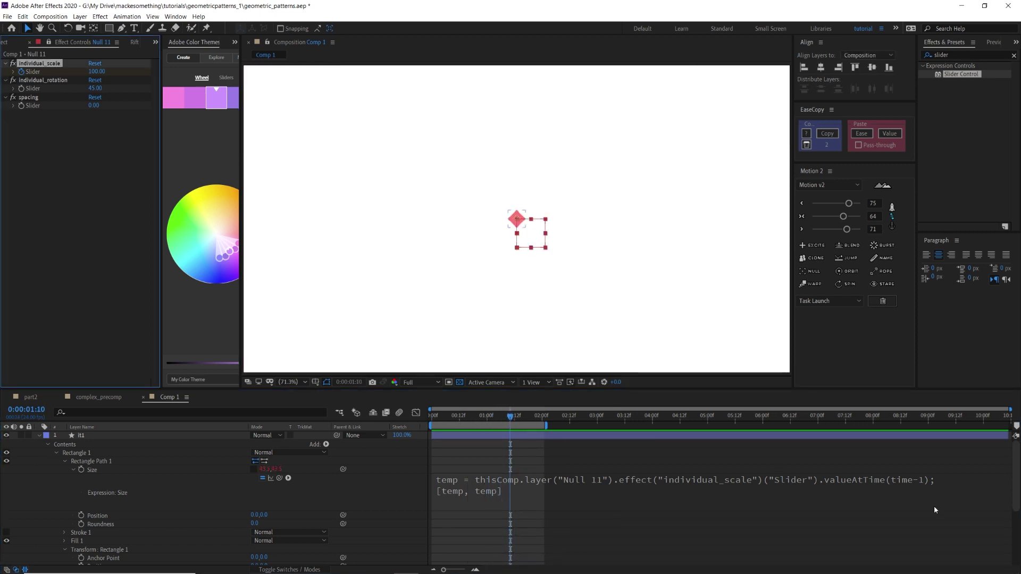
# Step: Replace the fixed one-second offset in it1's Size expression with the layer index, as valueAtTime(time-index)
pyautogui.click(950, 480)
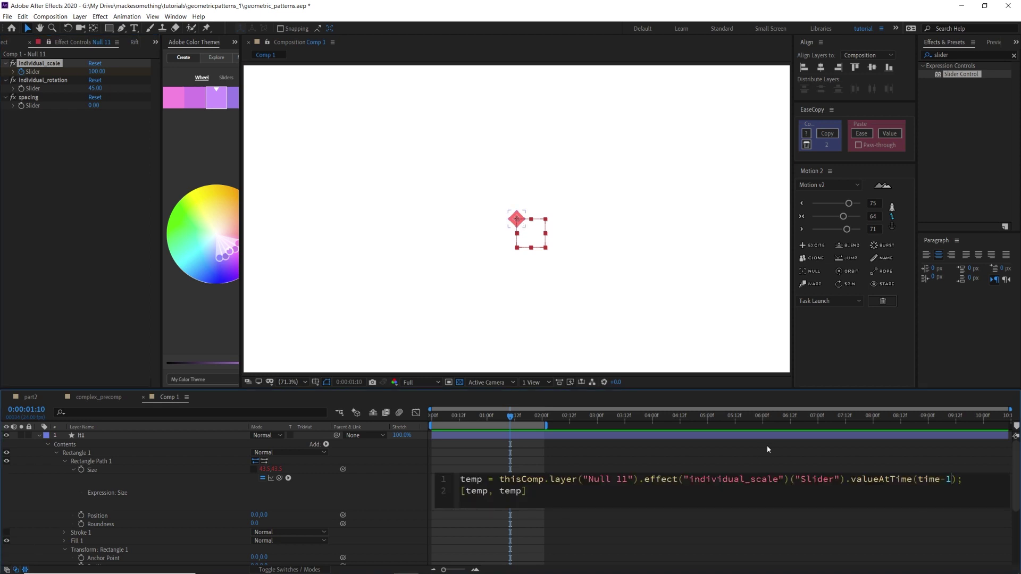
pyautogui.press('BackSpace')
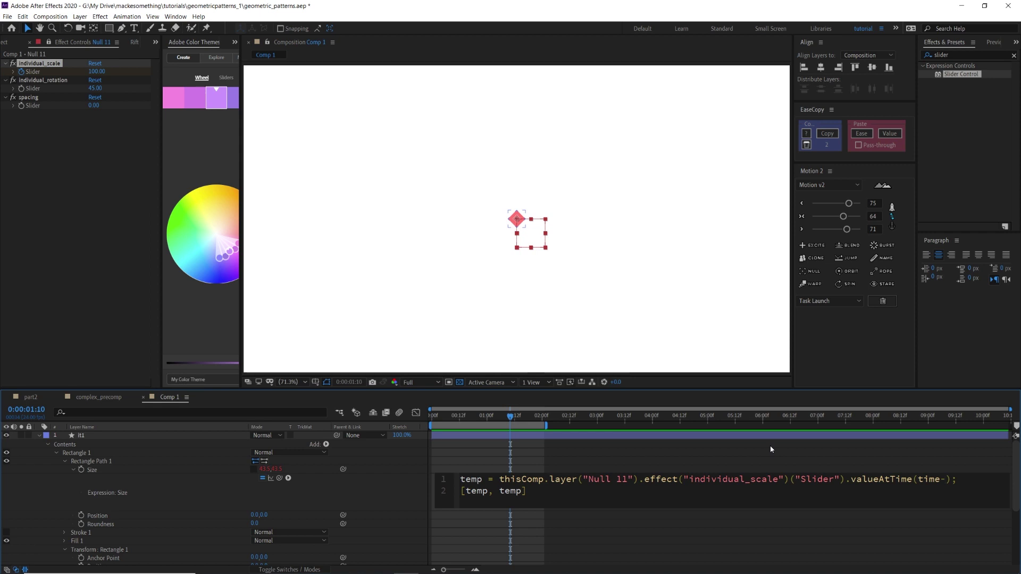
pyautogui.write('index')
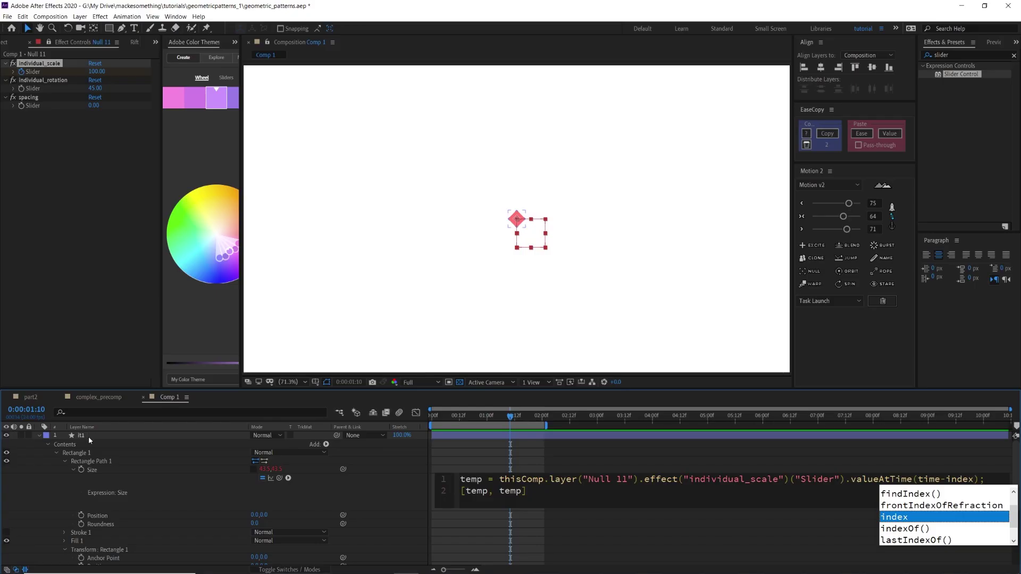
pyautogui.click(90, 439)
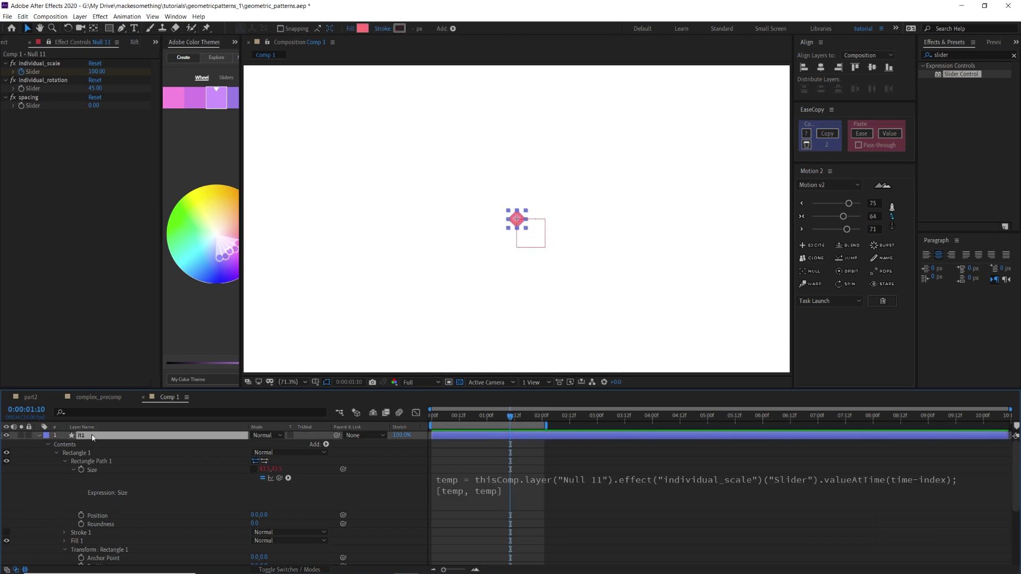
pyautogui.scroll(-4, 94, 450)
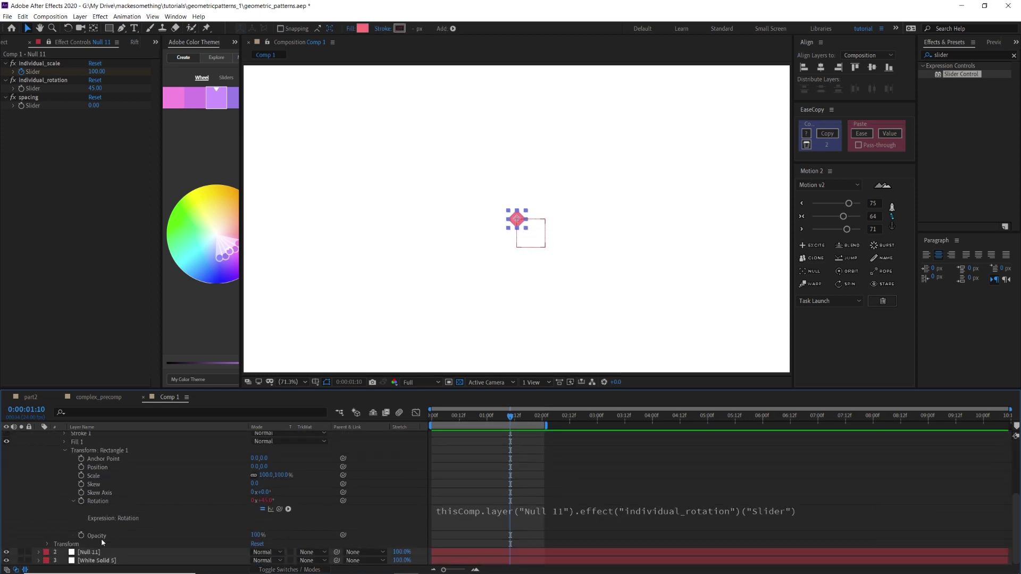
pyautogui.scroll(4, 138, 514)
# Step: Divide the index by 20 in it1's Size expression so it reads valueAtTime(time-index/20)
pyautogui.click(951, 480)
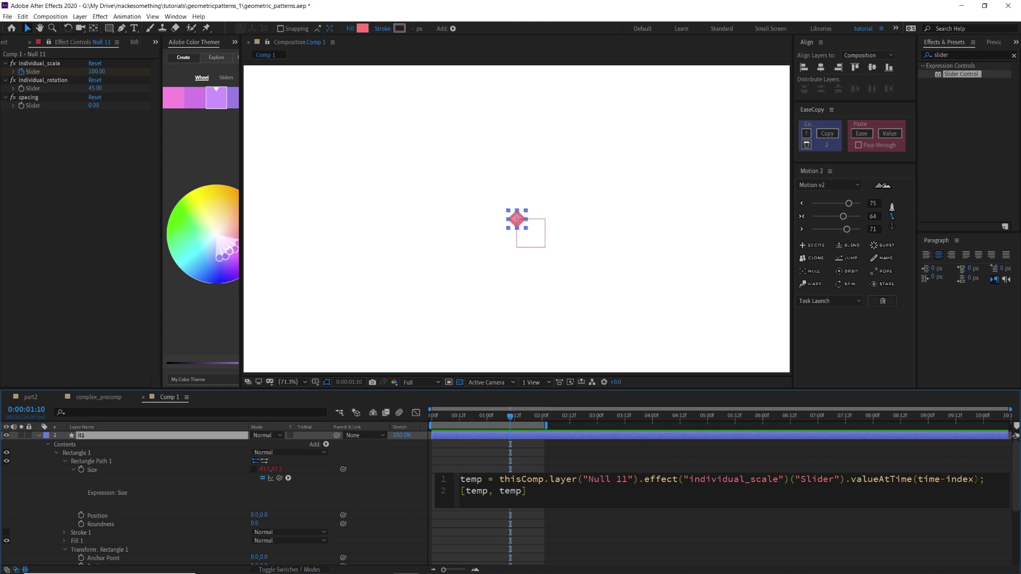
pyautogui.click(976, 479)
pyautogui.write(')')
pyautogui.write('/20')
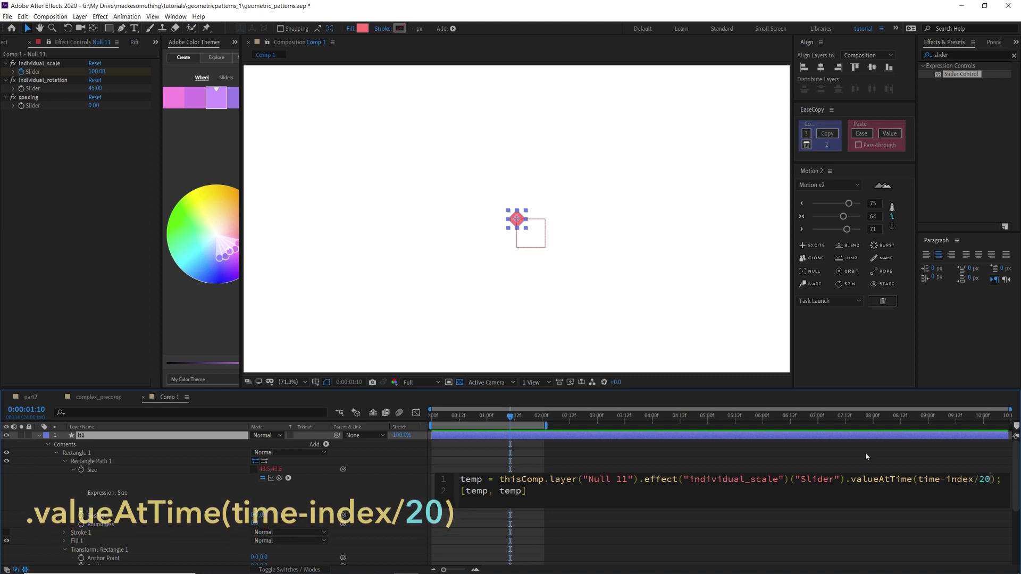
pyautogui.click(577, 458)
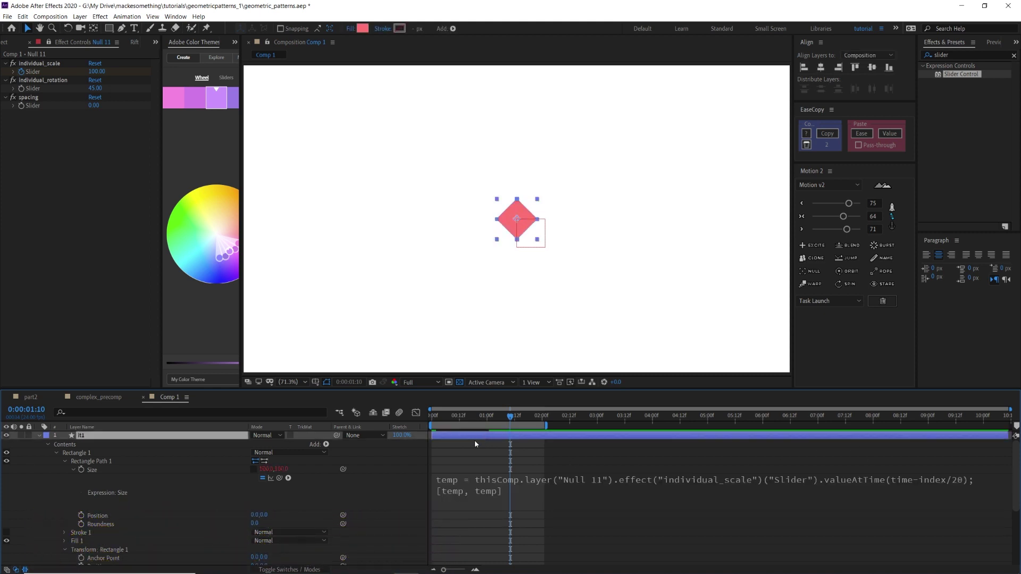
# Step: Duplicate the it1 shape layer four times
pyautogui.hotkey('ctrl', 'd')
pyautogui.hotkey('ctrl', 'd')
pyautogui.hotkey('ctrl', 'd')
pyautogui.hotkey('ctrl', 'd')
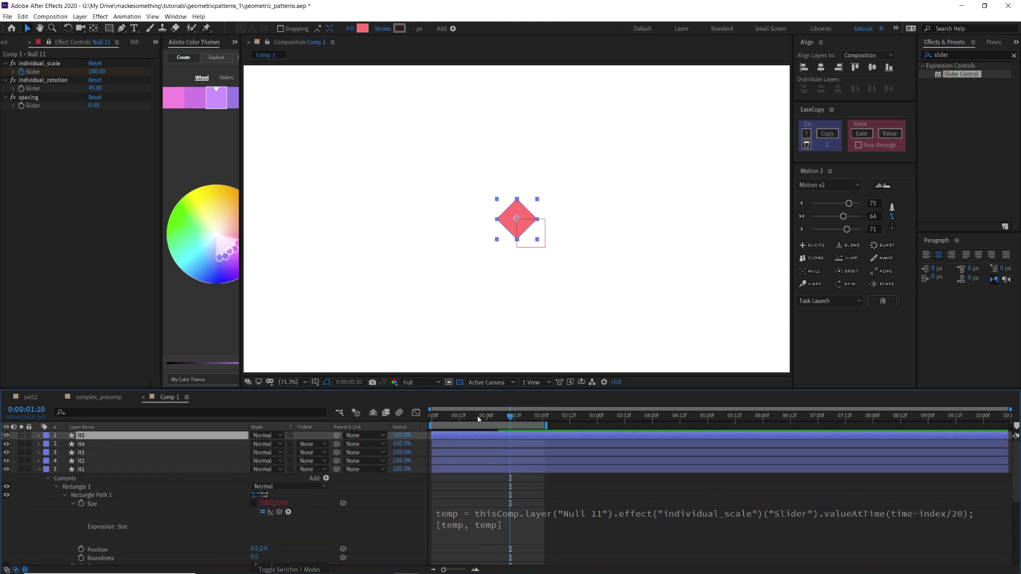
# Step: Compare the square sizes of the five it layers at 0:00:00:16 and 0:00:00:20 to examine their staggered growth
pyautogui.click(468, 416)
pyautogui.scroll(5, 493, 197)
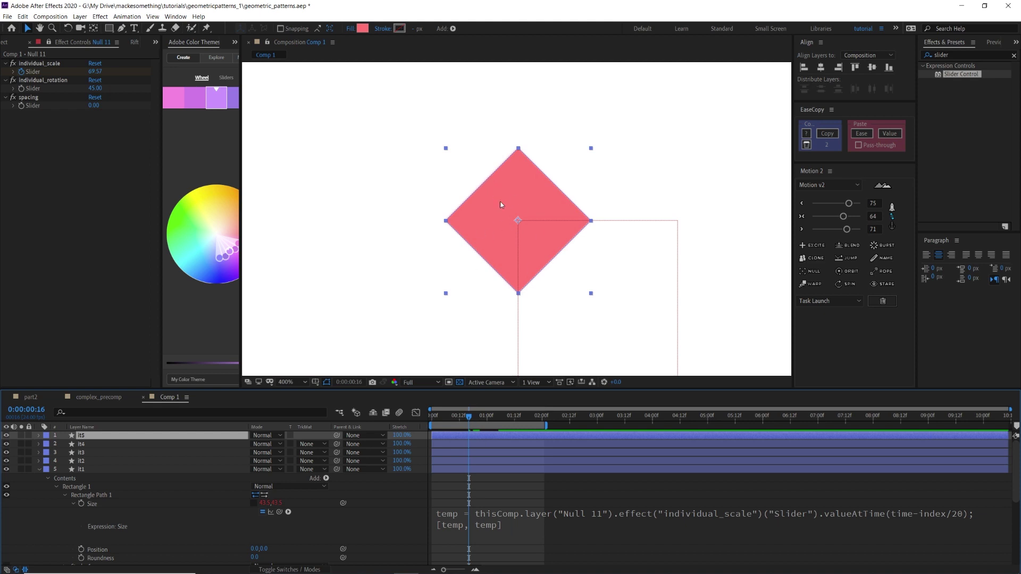
pyautogui.click(471, 444)
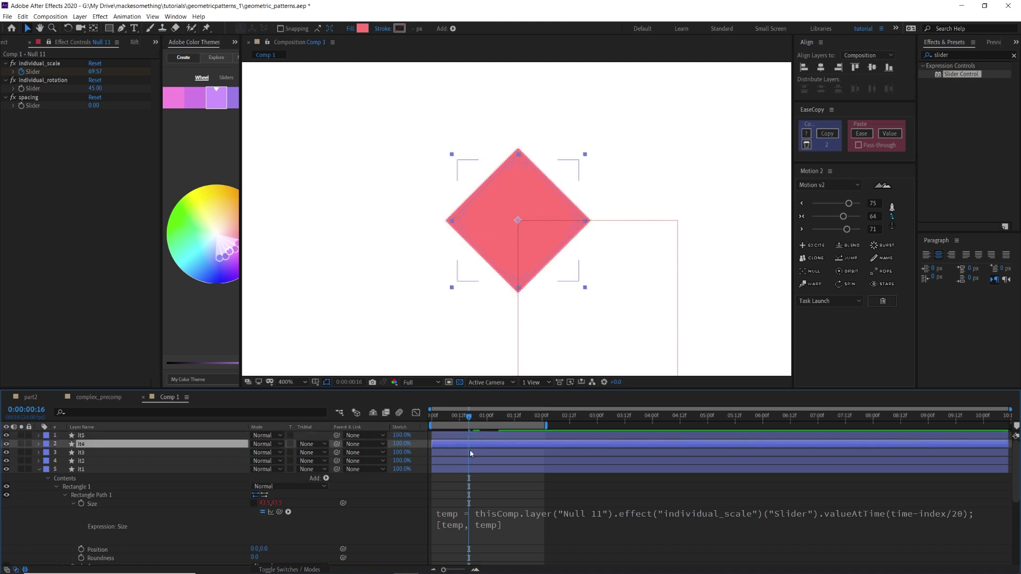
pyautogui.click(470, 452)
pyautogui.click(468, 460)
pyautogui.scroll(1, 516, 219)
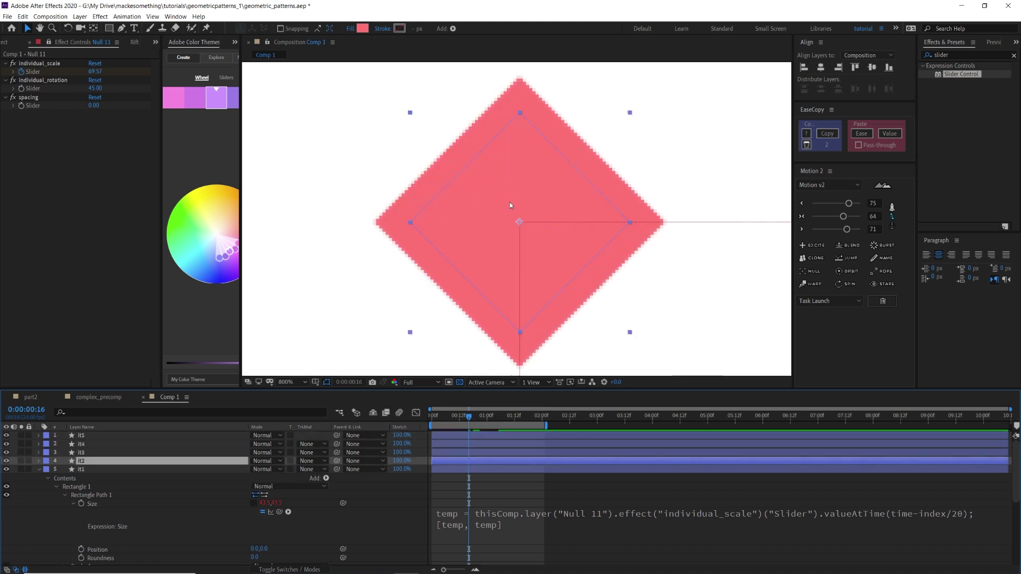
pyautogui.click(461, 469)
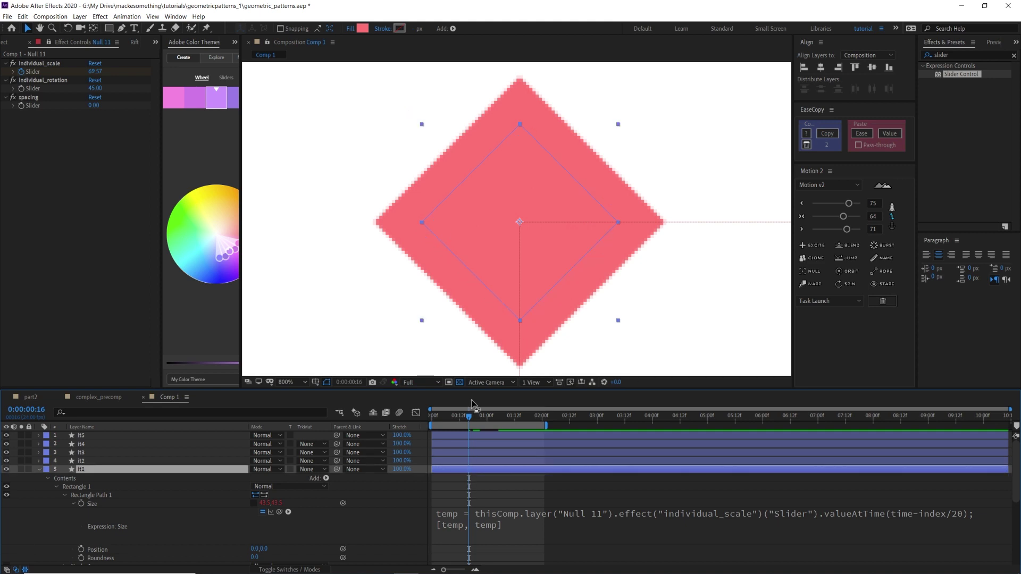
pyautogui.moveTo(468, 418); pyautogui.dragTo(478, 418)
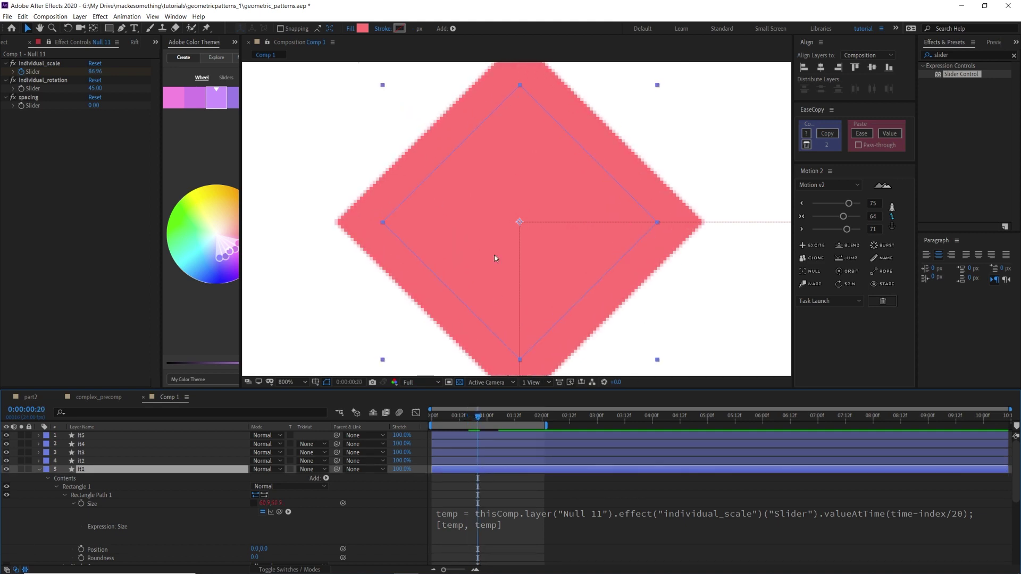
pyautogui.scroll(-1, 502, 234)
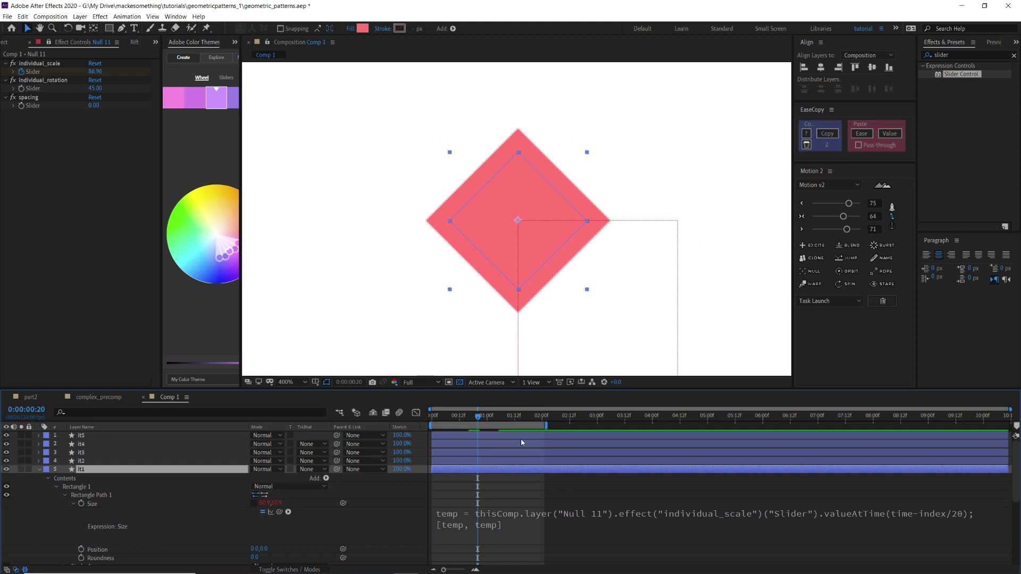
# Step: Append .valueAtTime(time-index/20), copied from it1's Size expression, to the individual_rotation expression on Rectangle 1's Rotation
pyautogui.press('space')
pyautogui.scroll(-2, 498, 450)
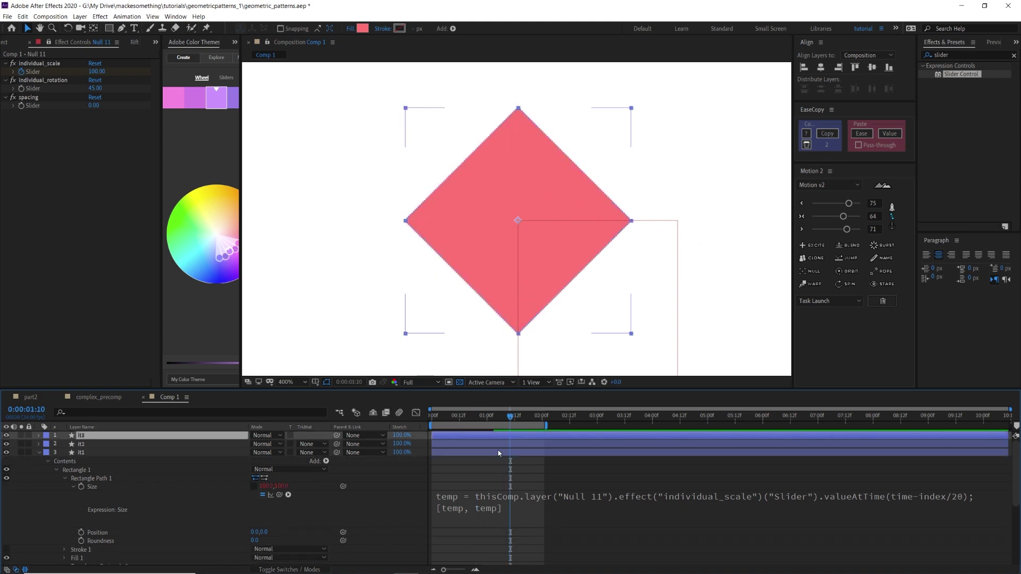
pyautogui.click(831, 482)
pyautogui.click(831, 481)
pyautogui.moveTo(845, 479); pyautogui.dragTo(990, 480)
pyautogui.click(727, 461)
pyautogui.scroll(-5, 724, 460)
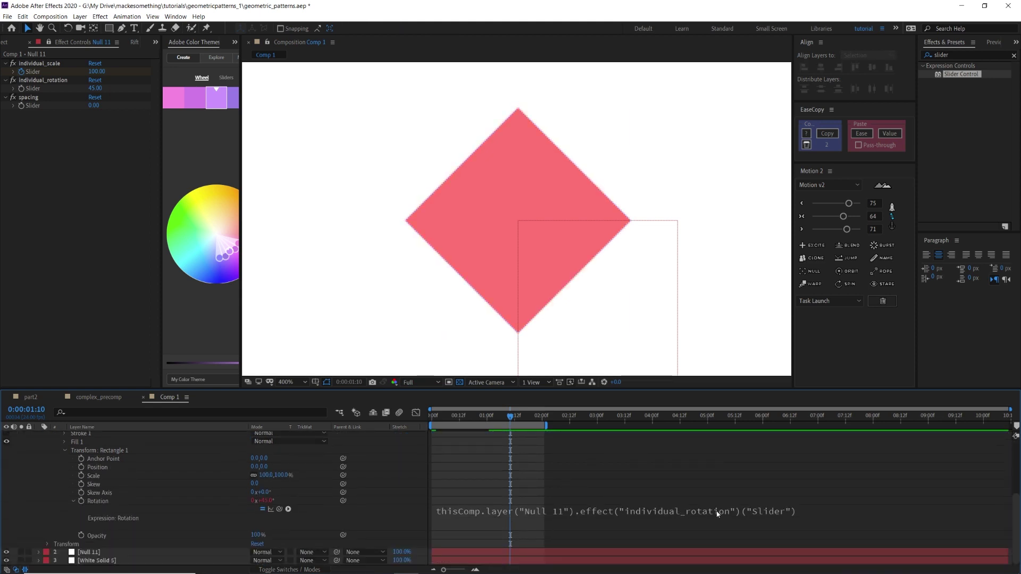
pyautogui.click(752, 511)
pyautogui.click(822, 510)
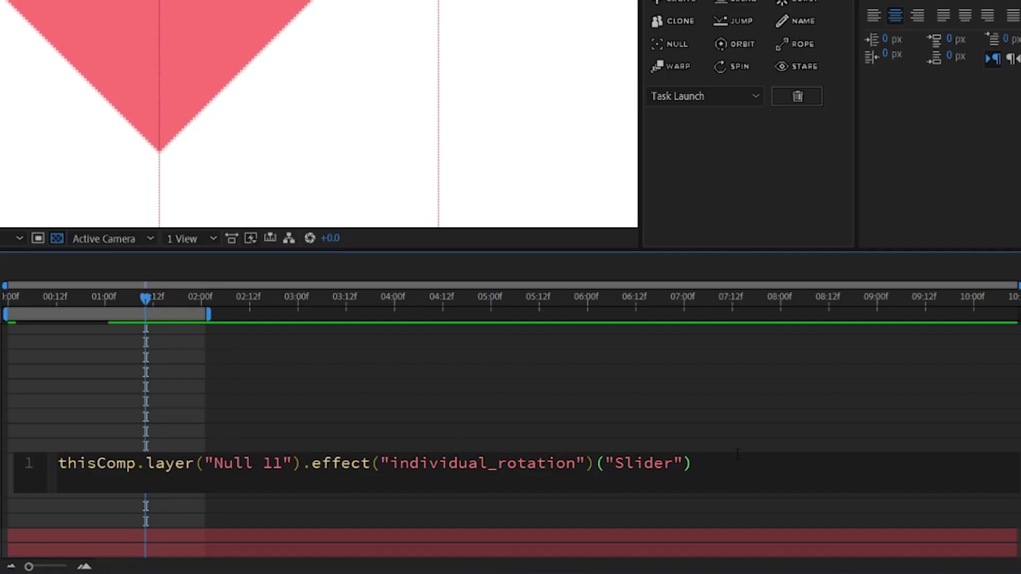
pyautogui.write('.valueAtTime(time-index/20)')
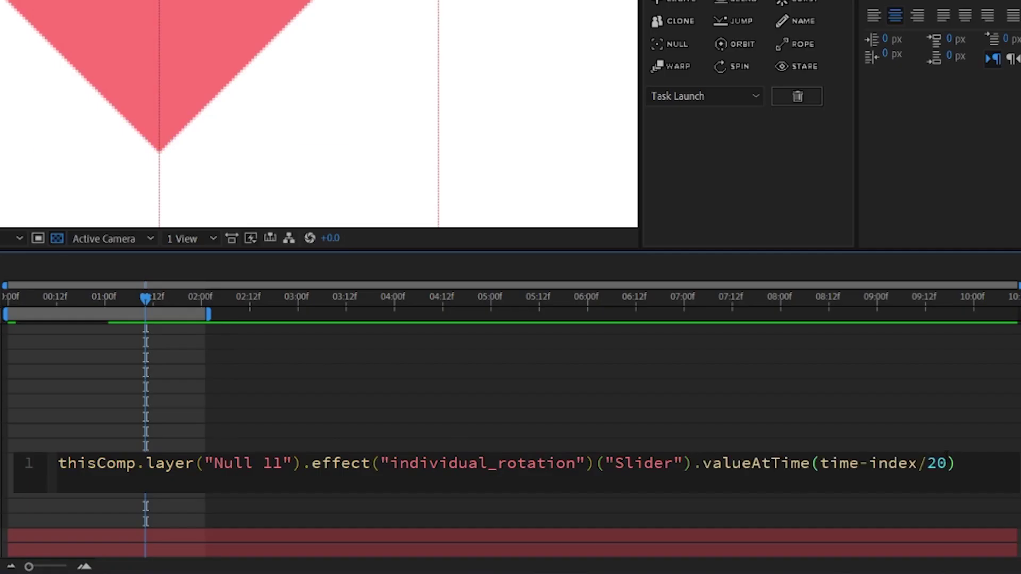
# Step: Change the divisor in it1's Rotation expression to 10 so it reads valueAtTime(time-index/10)
pyautogui.press('BackSpace')
pyautogui.press('BackSpace')
pyautogui.press('BackSpace')
pyautogui.write('/10')
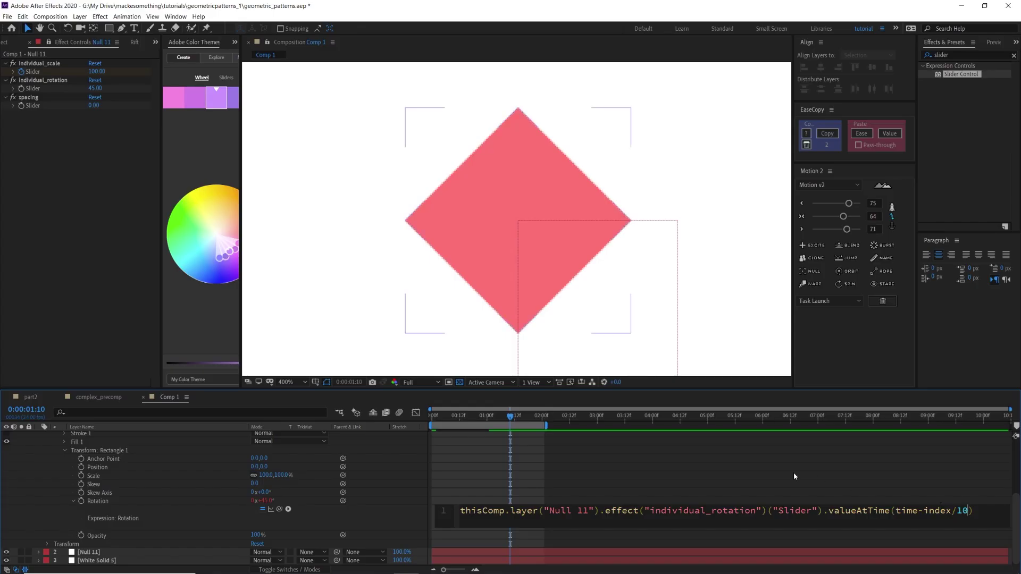
pyautogui.click(533, 390)
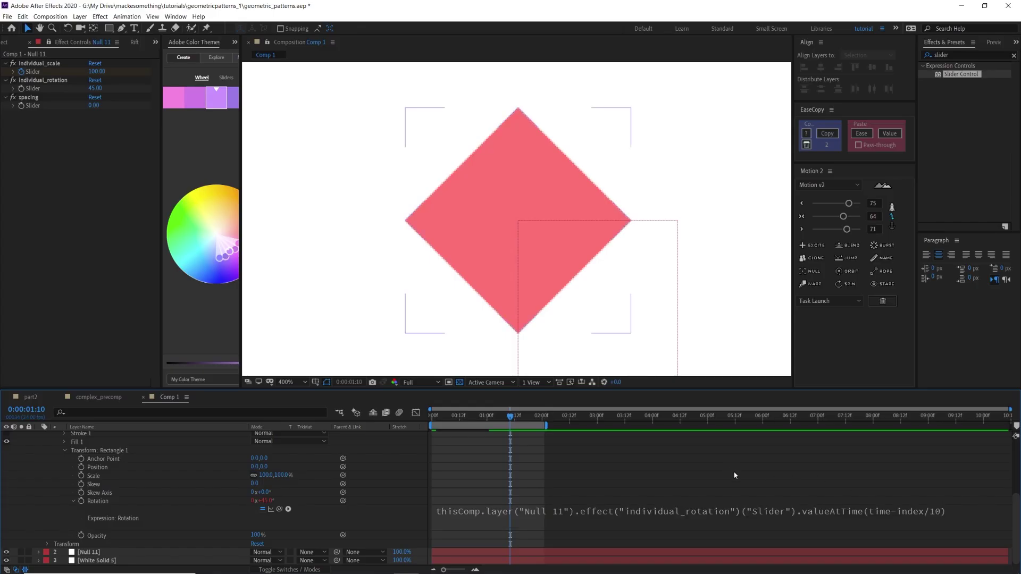
# Step: Scrub through the part2 composition to examine the finished pattern's animation and return to Comp 1
pyautogui.hotkey('shift', '.')
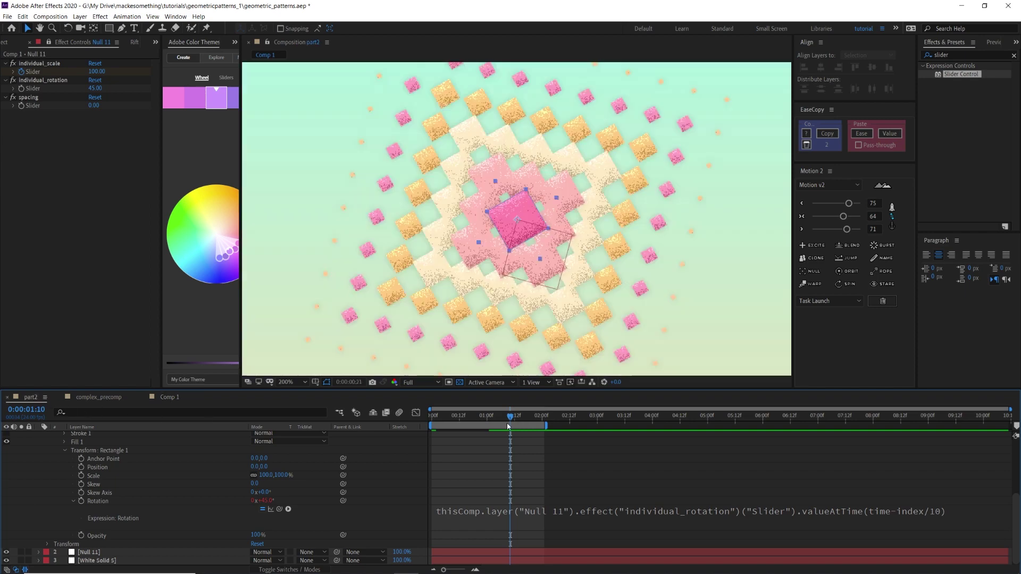
pyautogui.moveTo(528, 420); pyautogui.dragTo(595, 418)
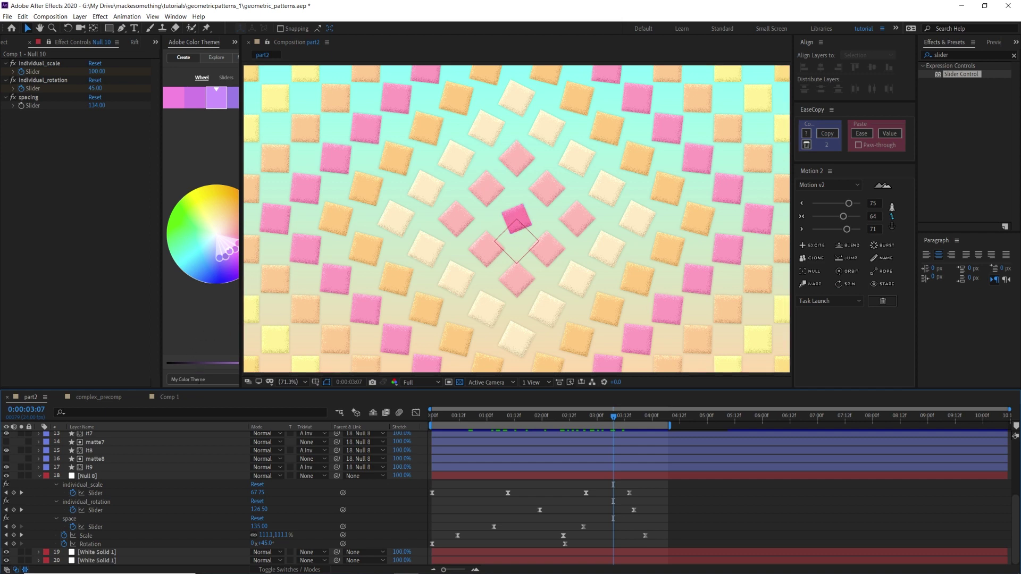
pyautogui.click(177, 396)
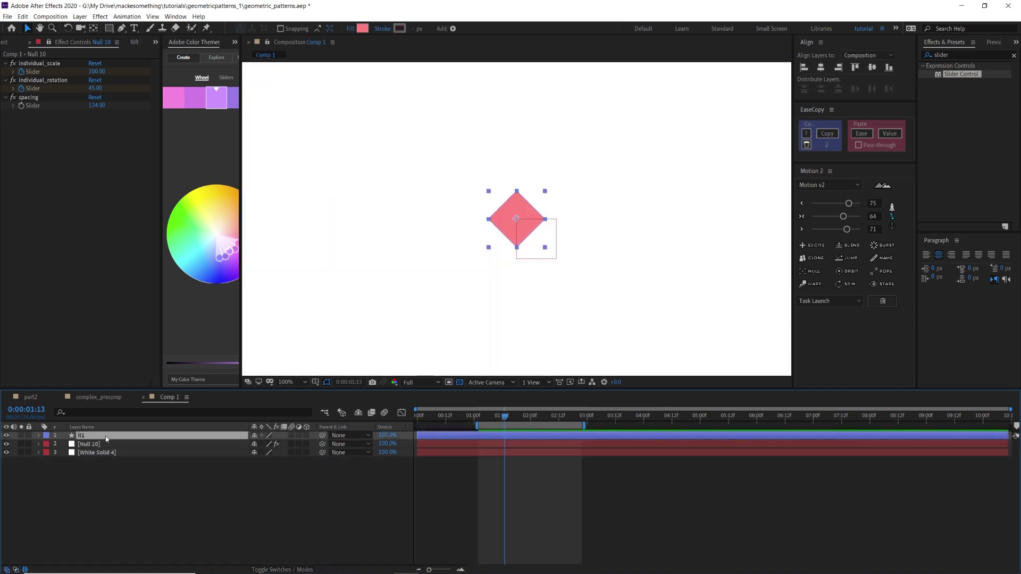
# Step: Duplicate it1 twice, hide the original, and stack the shape layers in the order it1, it2, it3
pyautogui.hotkey('ctrl', 'd')
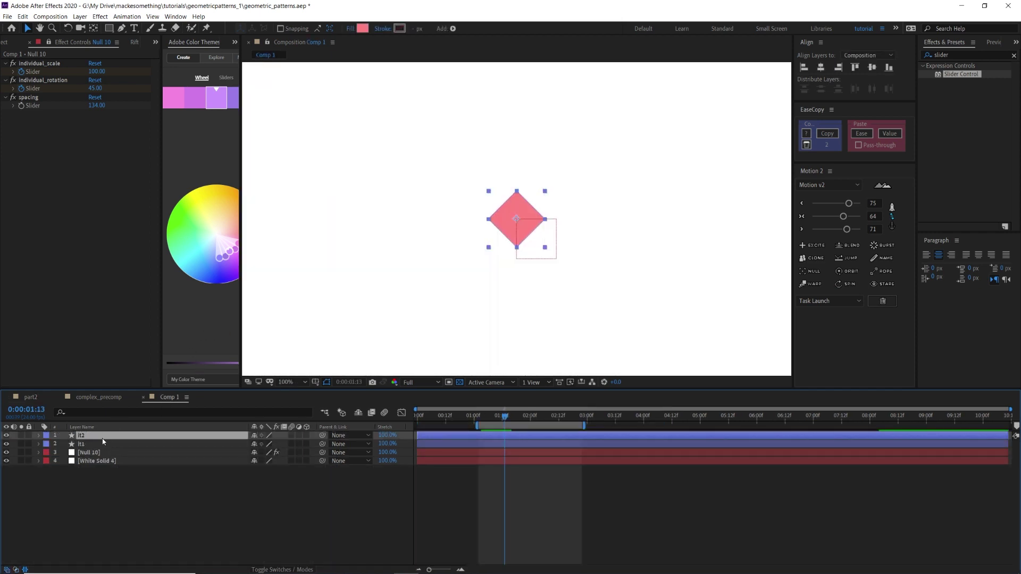
pyautogui.hotkey('ctrl', 'd')
pyautogui.click(6, 453)
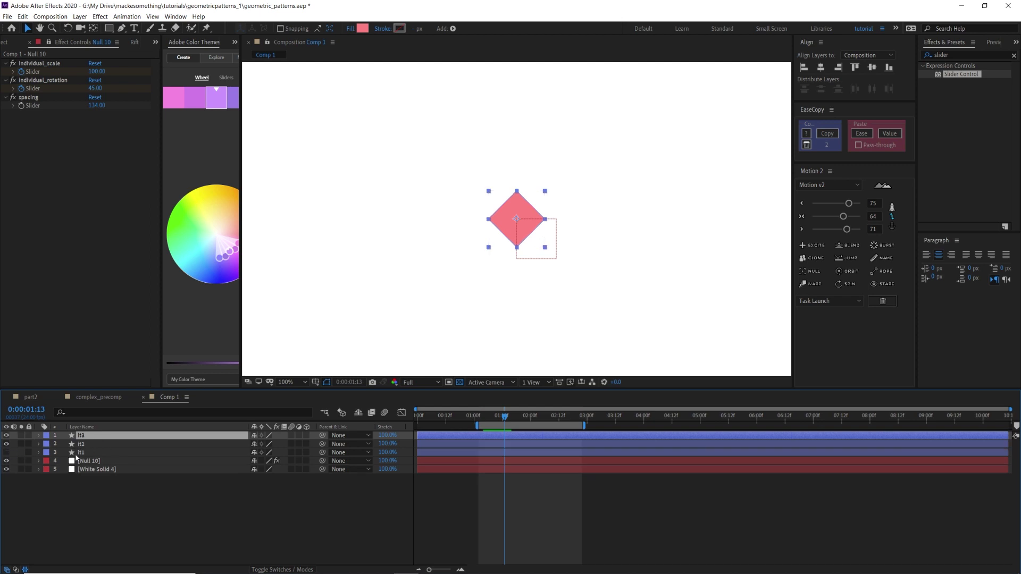
pyautogui.moveTo(84, 446); pyautogui.dragTo(88, 456)
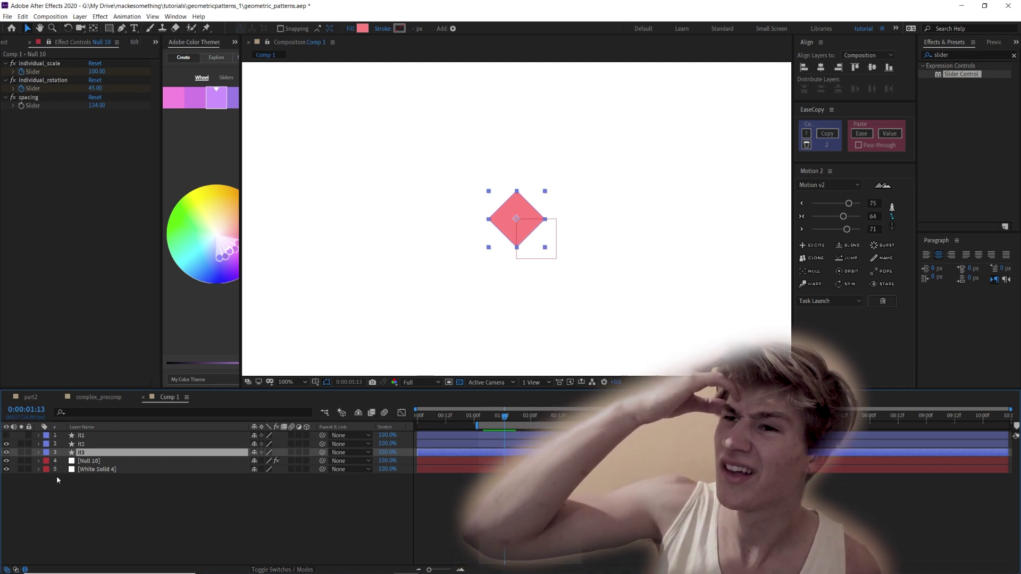
# Step: Rename the it2 layer as matte1 and the it3 layer as it2
pyautogui.hotkey('ctrl', 'Up')
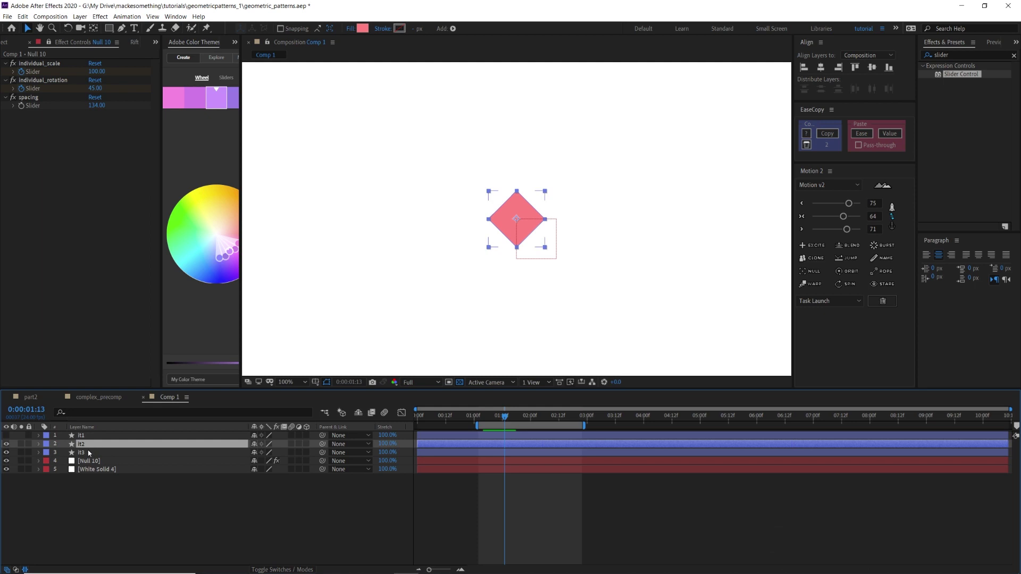
pyautogui.press('Return')
pyautogui.write('matt')
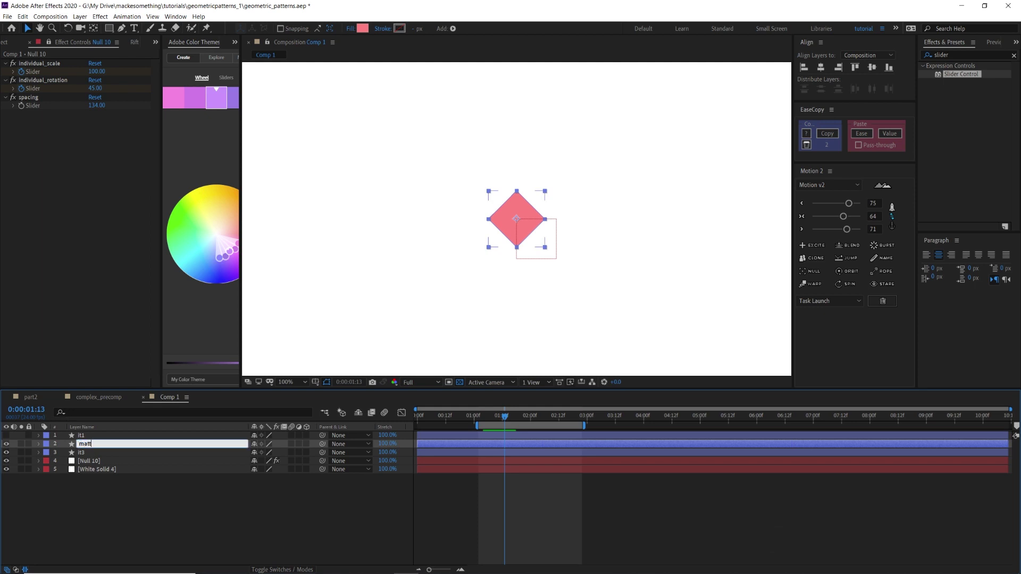
pyautogui.write('e1')
pyautogui.press('Return')
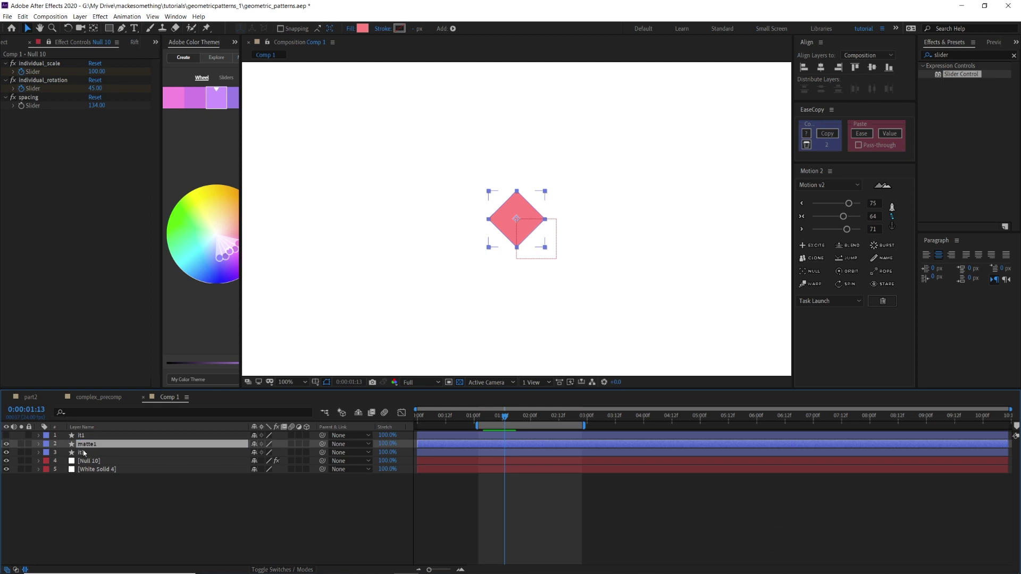
pyautogui.click(83, 453)
pyautogui.press('Return')
pyautogui.write('it')
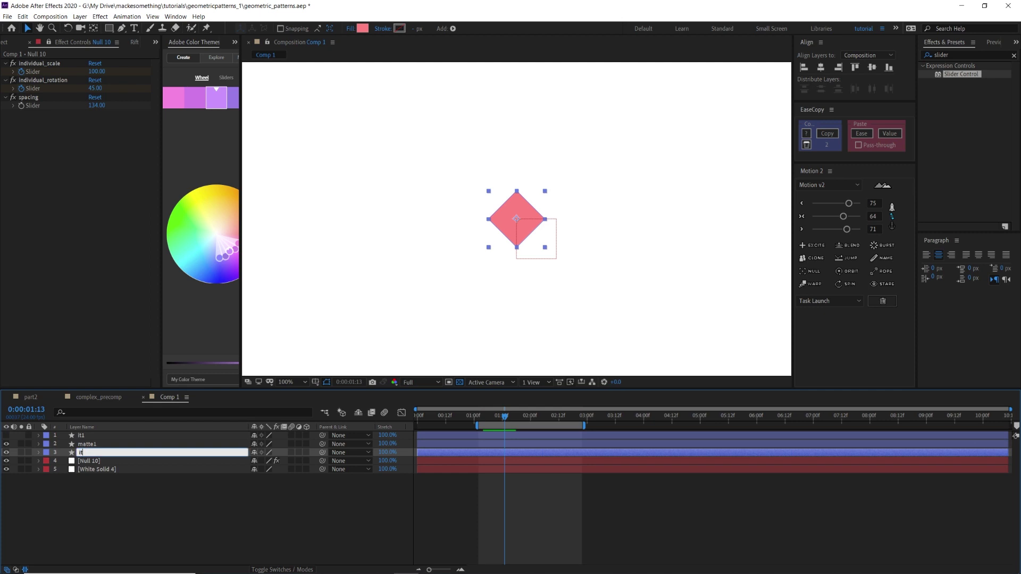
pyautogui.write('2')
pyautogui.press('Return')
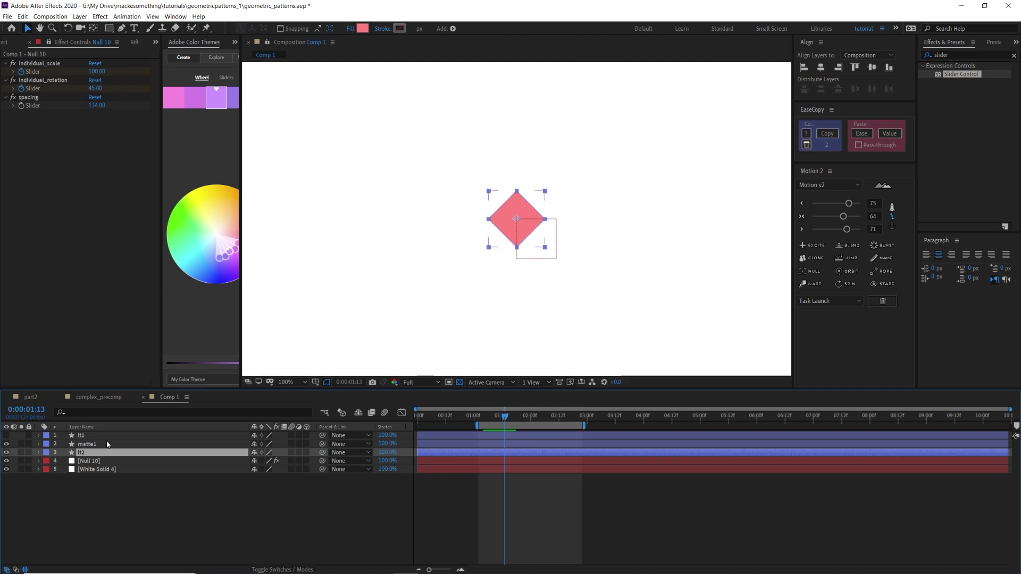
pyautogui.hotkey('ctrl', 'Up')
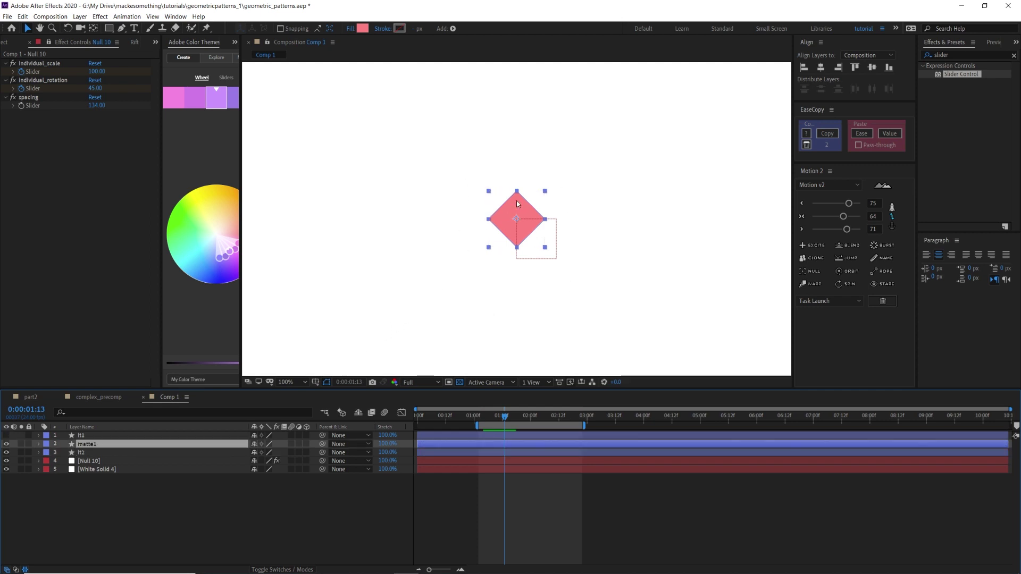
pyautogui.hotkey('ctrl', 'Down')
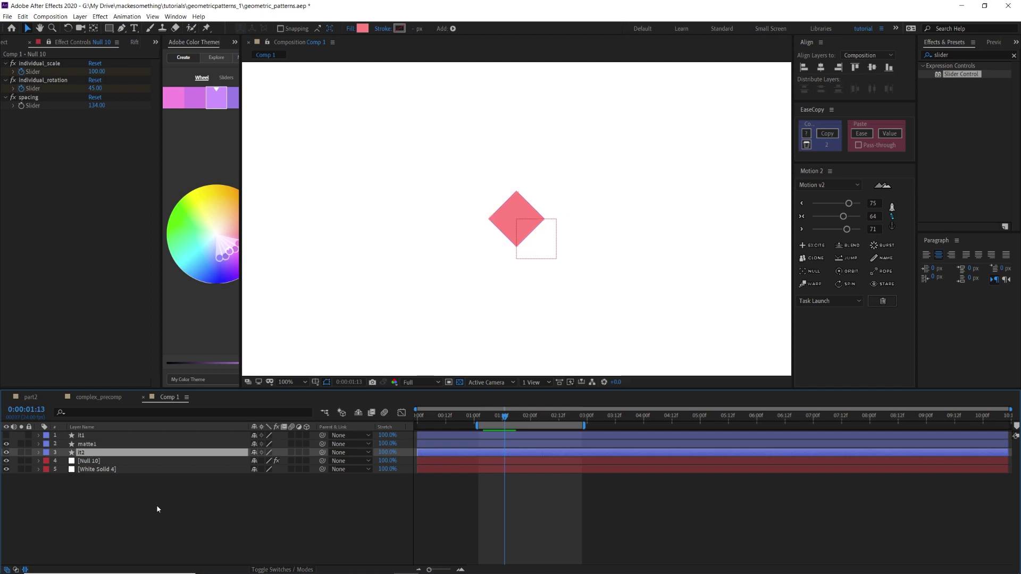
pyautogui.click(156, 505)
pyautogui.click(133, 452)
pyautogui.click(106, 445)
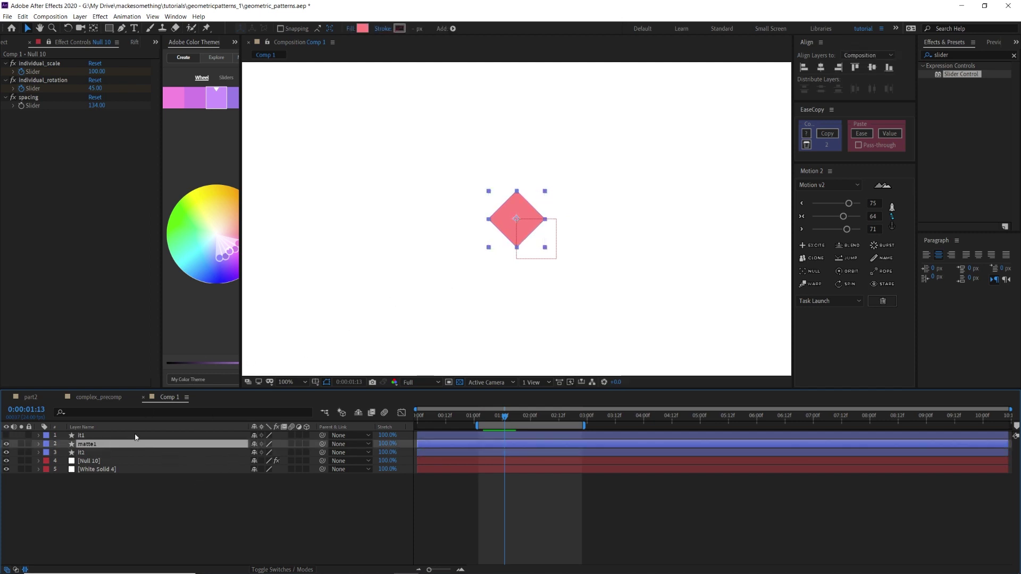
pyautogui.click(91, 452)
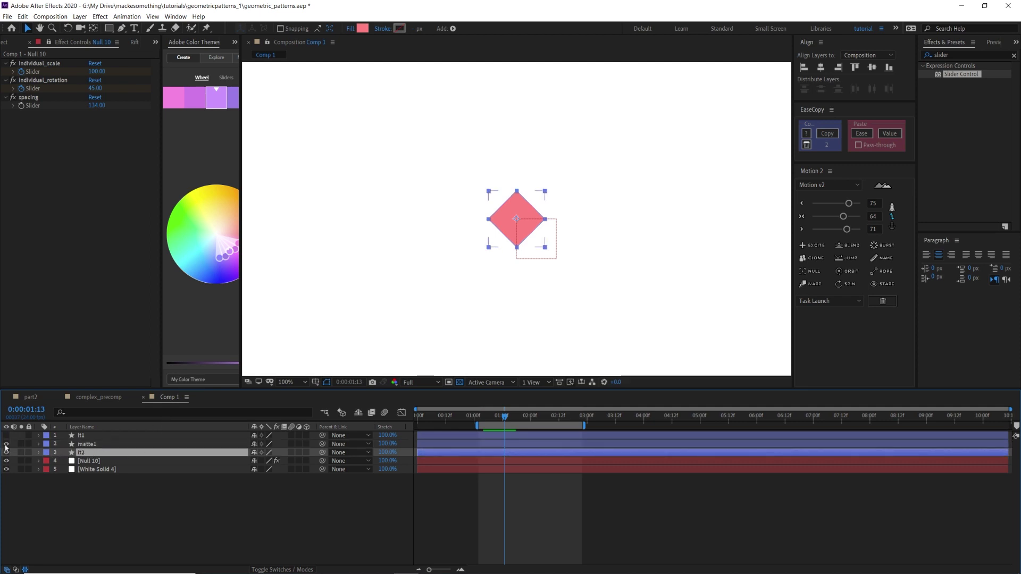
# Step: Hide the matte1 layer and add a Repeater to the contents of it2
pyautogui.click(39, 452)
pyautogui.click(48, 462)
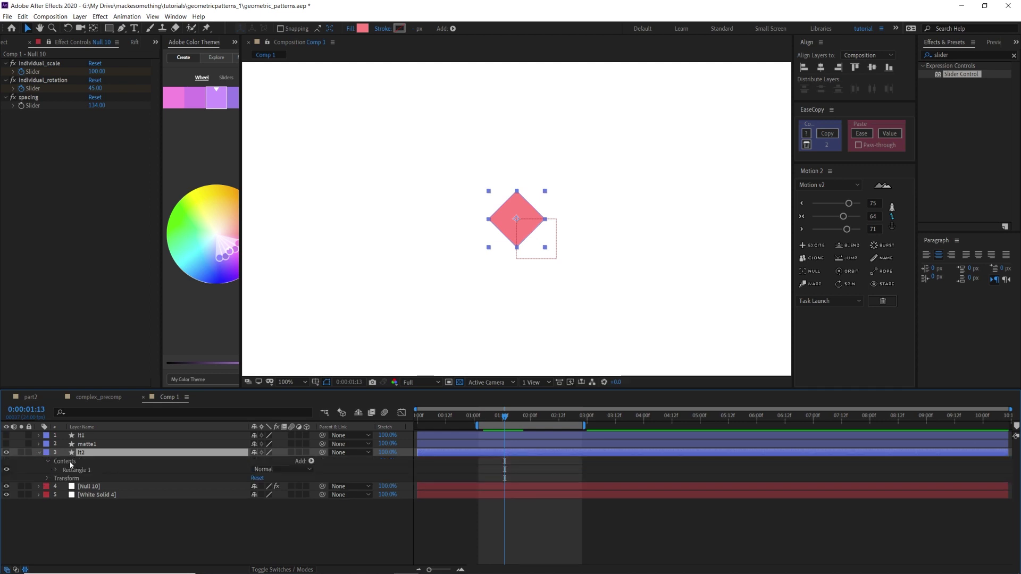
pyautogui.click(311, 461)
pyautogui.click(278, 384)
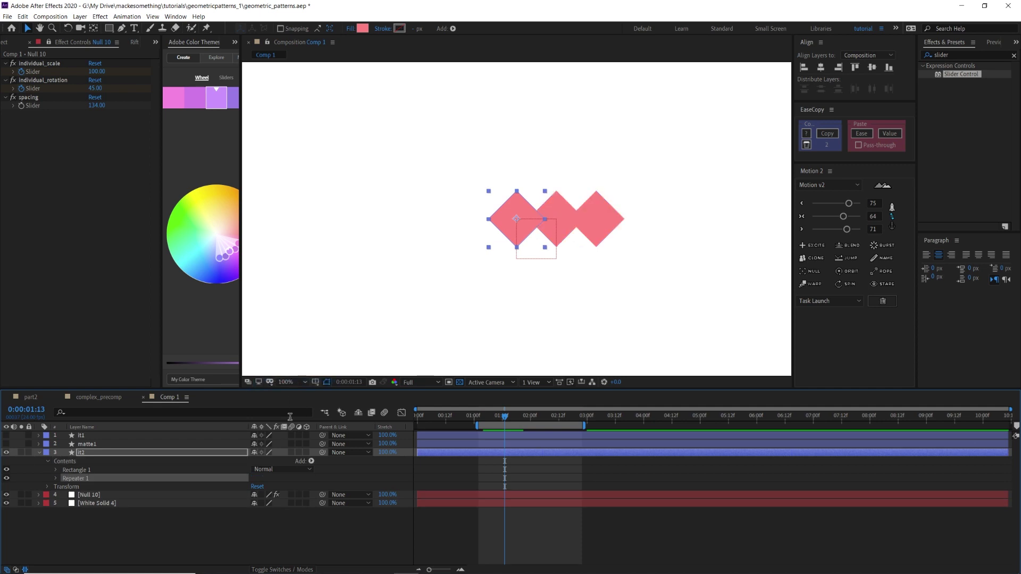
# Step: Set the Offset of it2's Repeater 1 to -1 to centre its copies
pyautogui.click(55, 478)
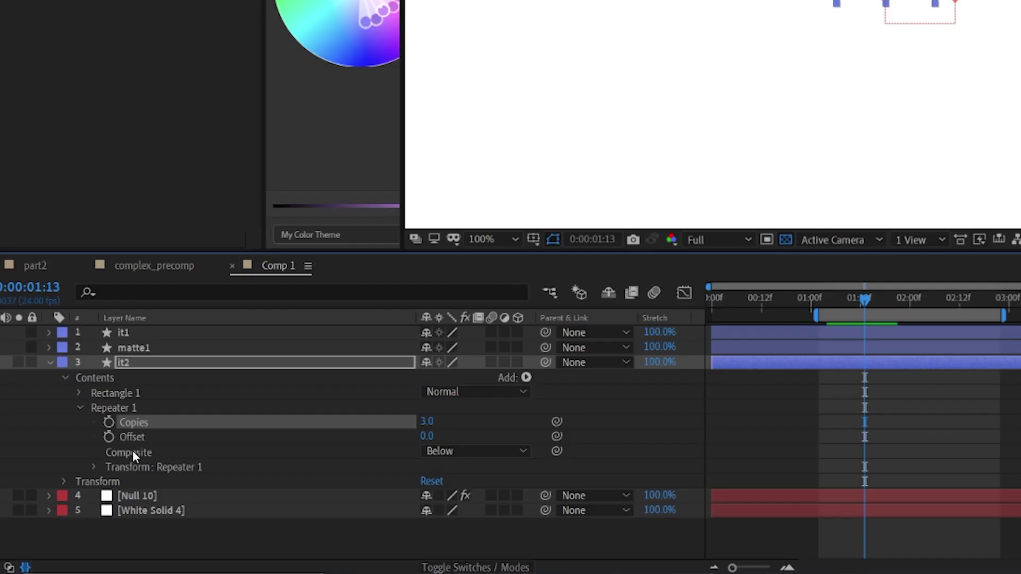
pyautogui.click(427, 435)
pyautogui.write('-1')
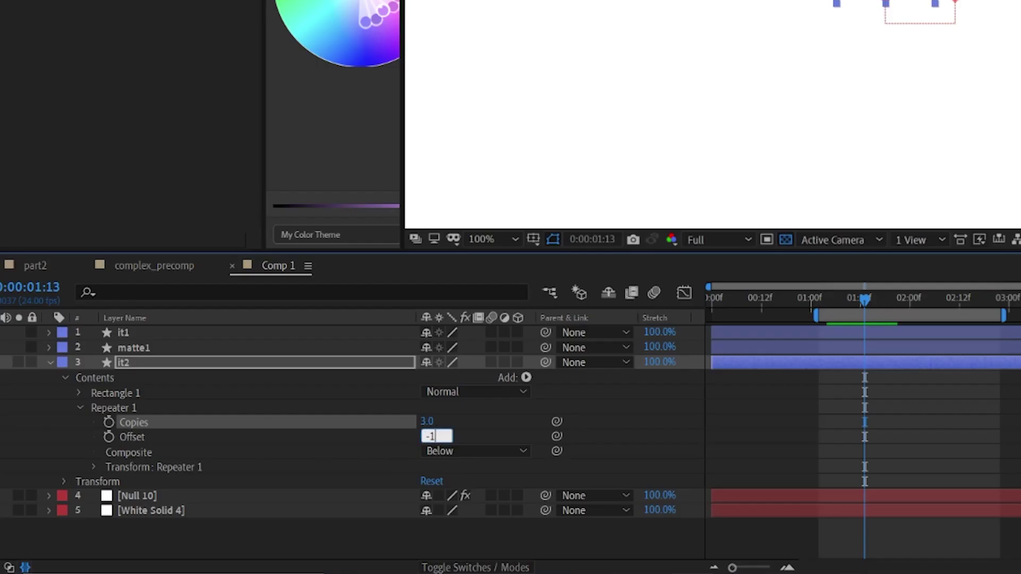
pyautogui.press('Return')
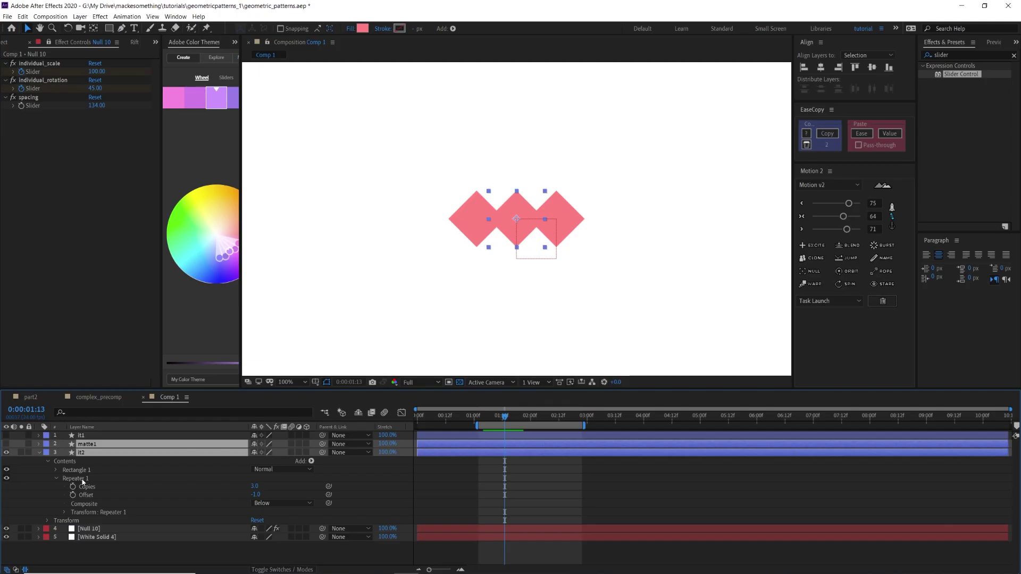
# Step: Duplicate Repeater 1 in it2 and set the duplicate's Position to 0, 100 to repeat the row vertically
pyautogui.click(82, 480)
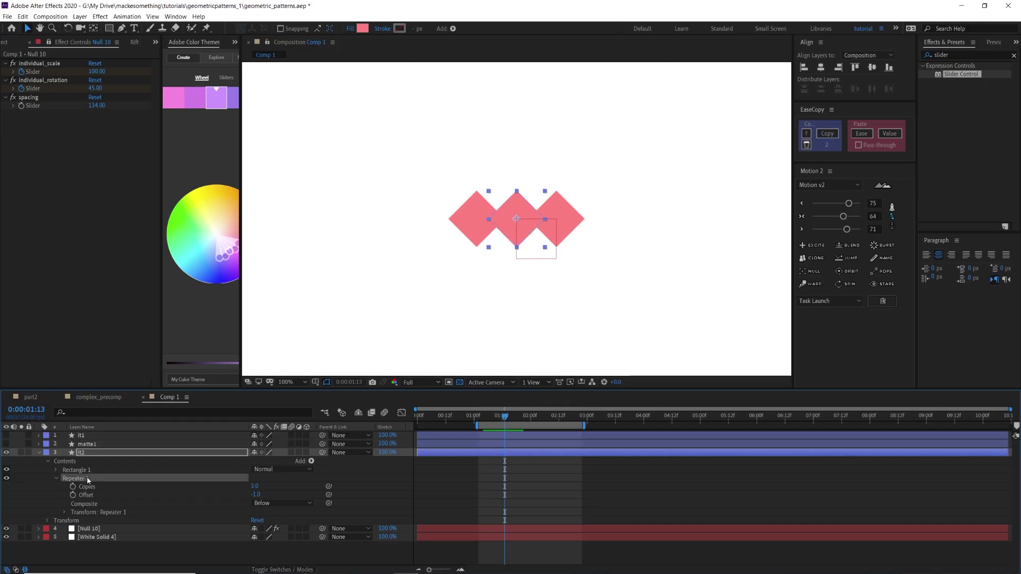
pyautogui.hotkey('ctrl', 'd')
pyautogui.click(57, 520)
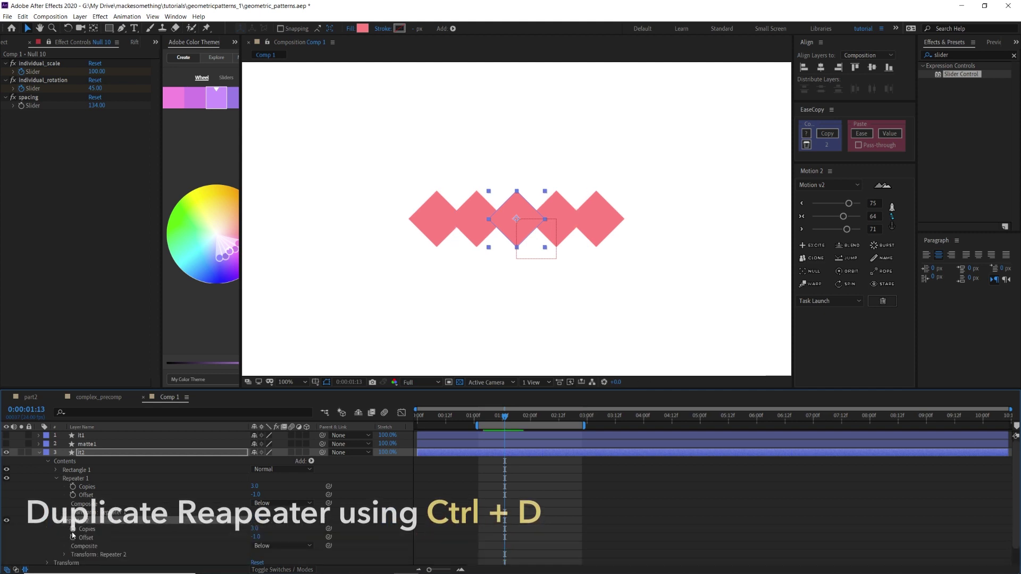
pyautogui.click(65, 554)
pyautogui.scroll(-3, 116, 543)
pyautogui.click(256, 501)
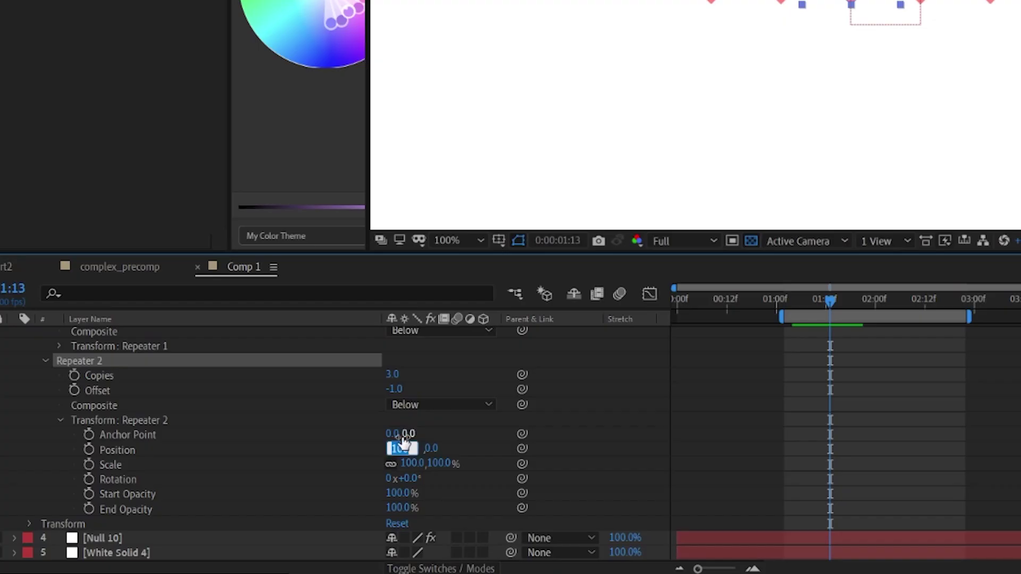
pyautogui.write('0')
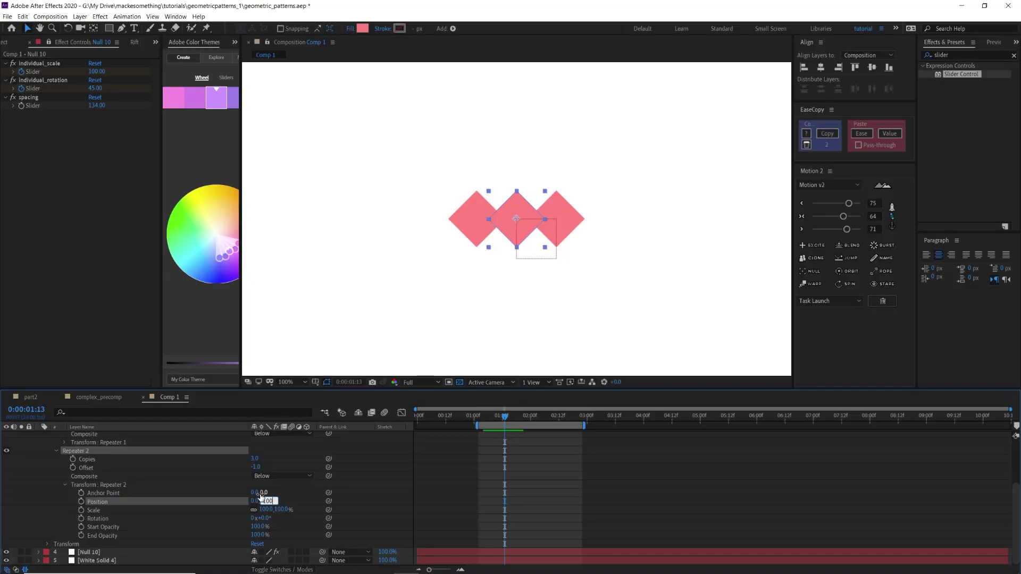
pyautogui.press('Return')
pyautogui.scroll(3, 261, 497)
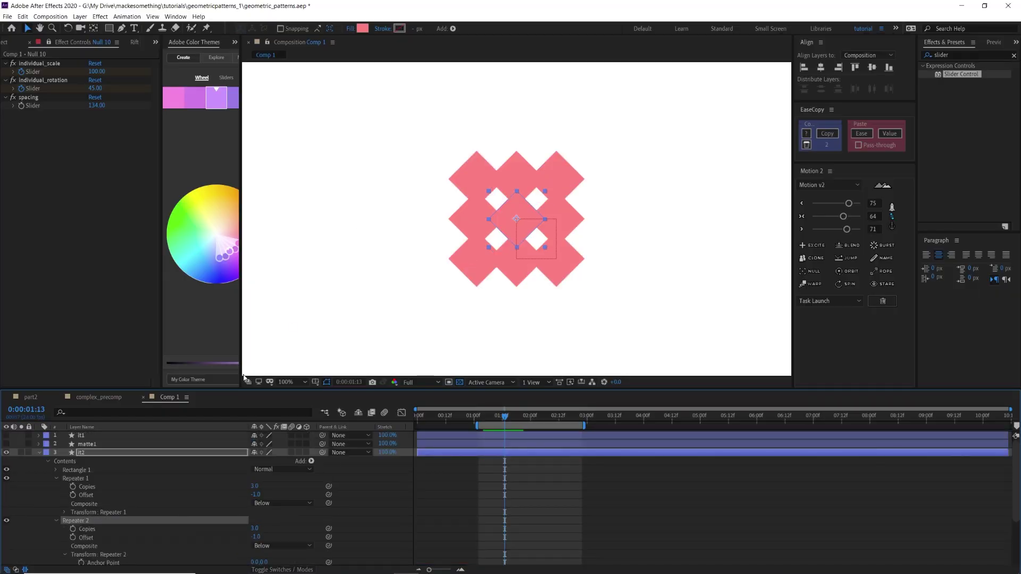
# Step: Duplicate the matte1 and it2 layers together as a pair
pyautogui.click(91, 453)
pyautogui.keyDown('shift'); pyautogui.click(107, 444); pyautogui.keyUp('shift')
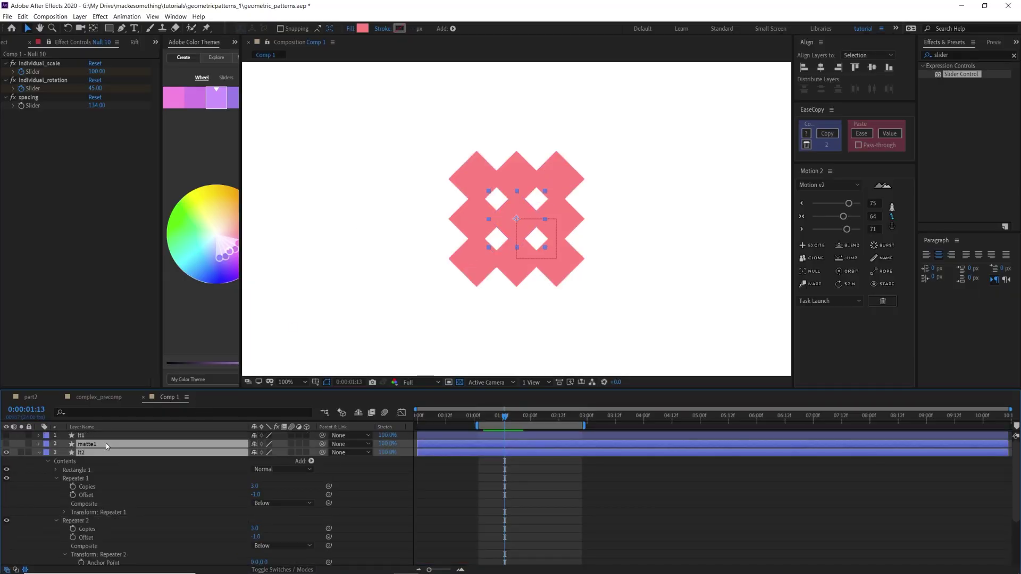
pyautogui.click(38, 453)
pyautogui.hotkey('ctrl', 'd')
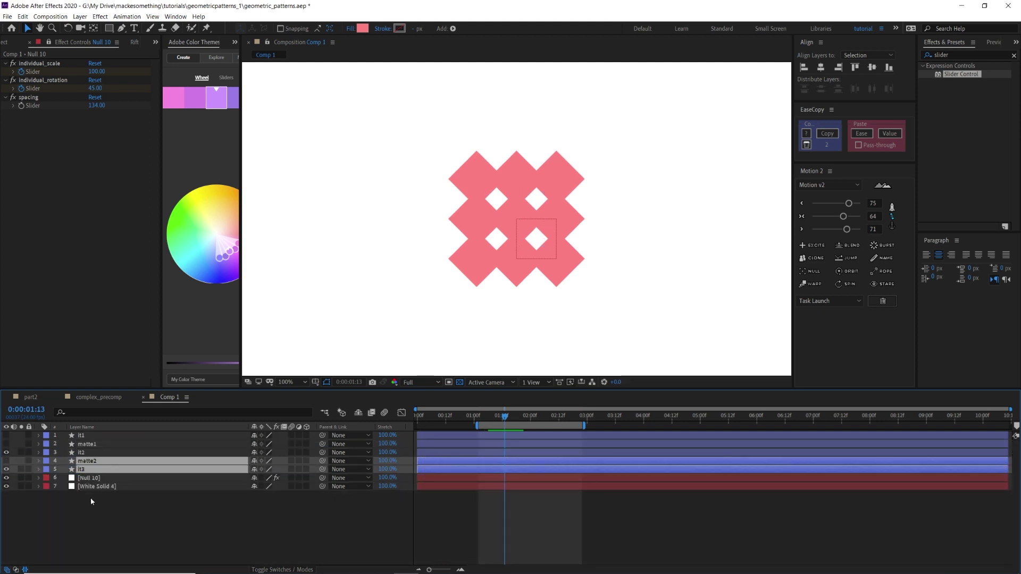
# Step: Set the shape fill colour of the it3 layer to red, FF0000
pyautogui.click(91, 497)
pyautogui.click(93, 468)
pyautogui.click(362, 28)
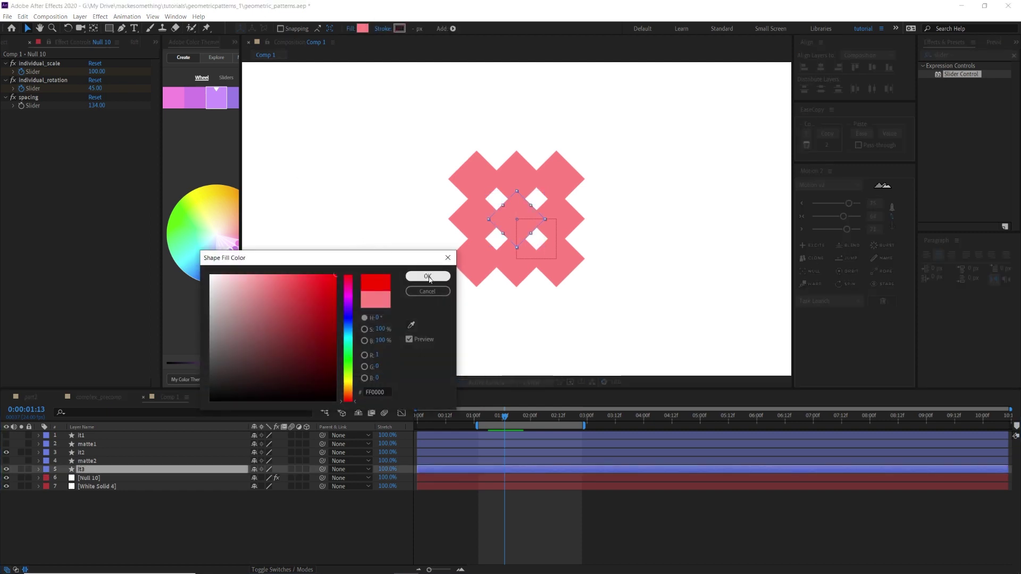
pyautogui.press('Escape')
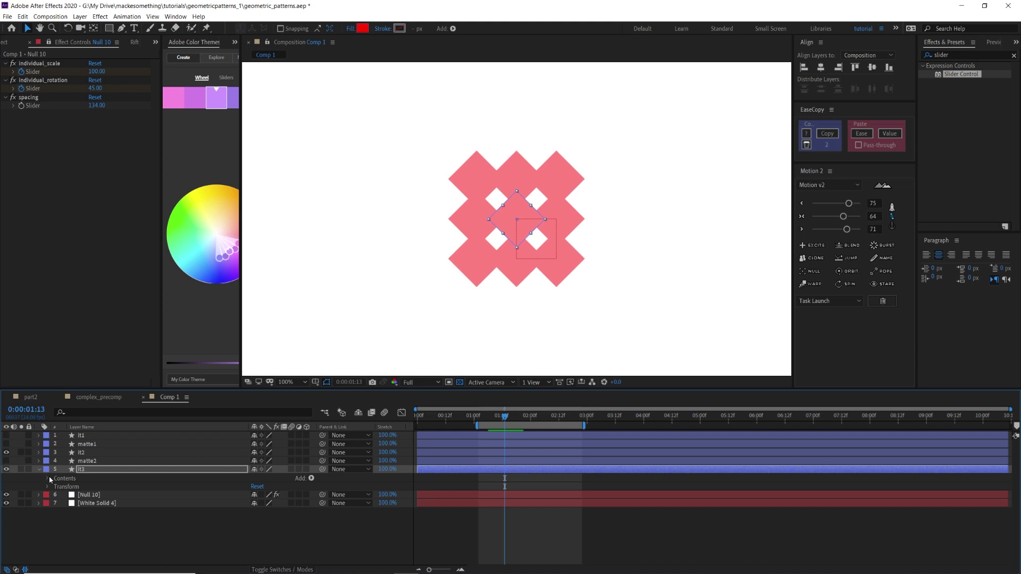
# Step: Set Repeater 1 of the it3 layer to 5 copies with an Offset of -2
pyautogui.click(48, 479)
pyautogui.click(55, 495)
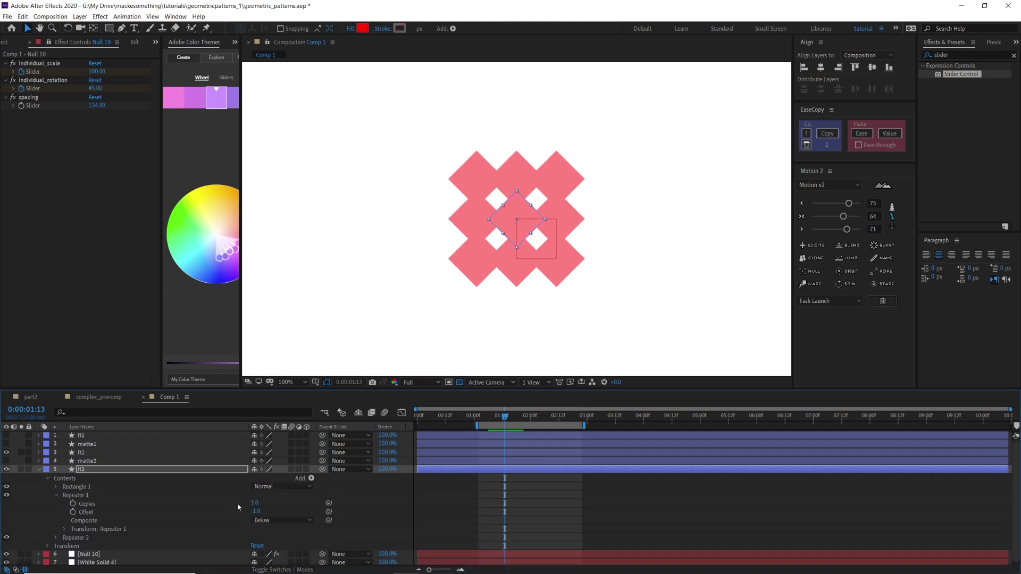
pyautogui.click(256, 503)
pyautogui.write('5')
pyautogui.press('Return')
pyautogui.moveTo(261, 511); pyautogui.dragTo(259, 510)
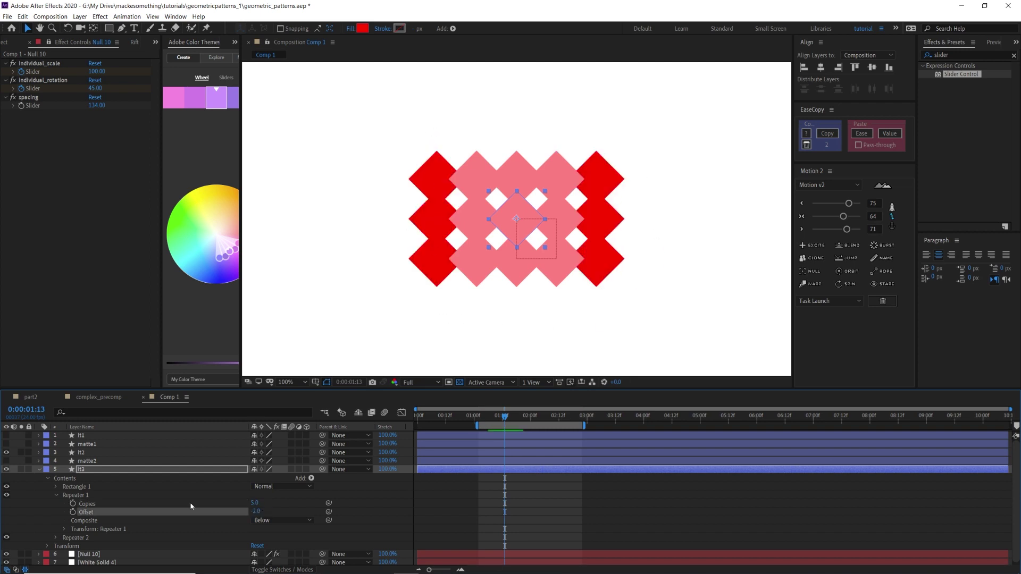
# Step: Set Repeater 2 of the it3 layer to 5 copies with an Offset of -2
pyautogui.click(55, 538)
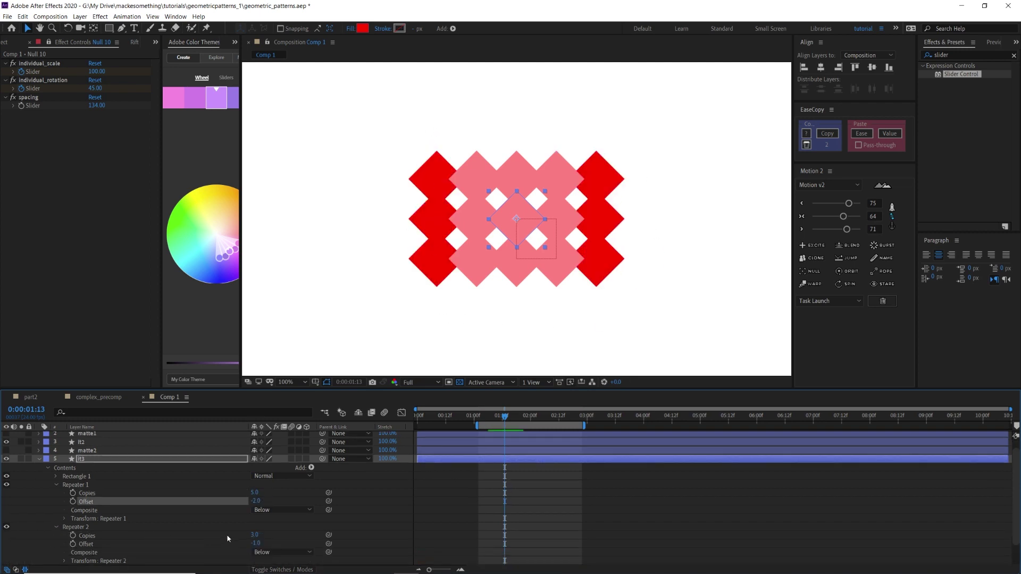
pyautogui.click(254, 535)
pyautogui.write('5')
pyautogui.press('Tab')
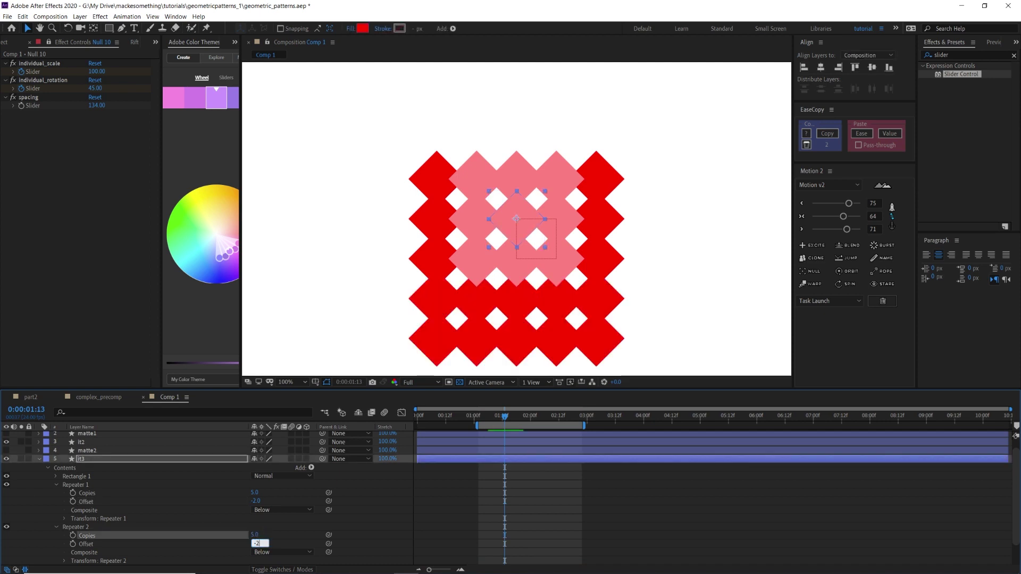
pyautogui.write('-2')
pyautogui.press('Return')
pyautogui.click(505, 442)
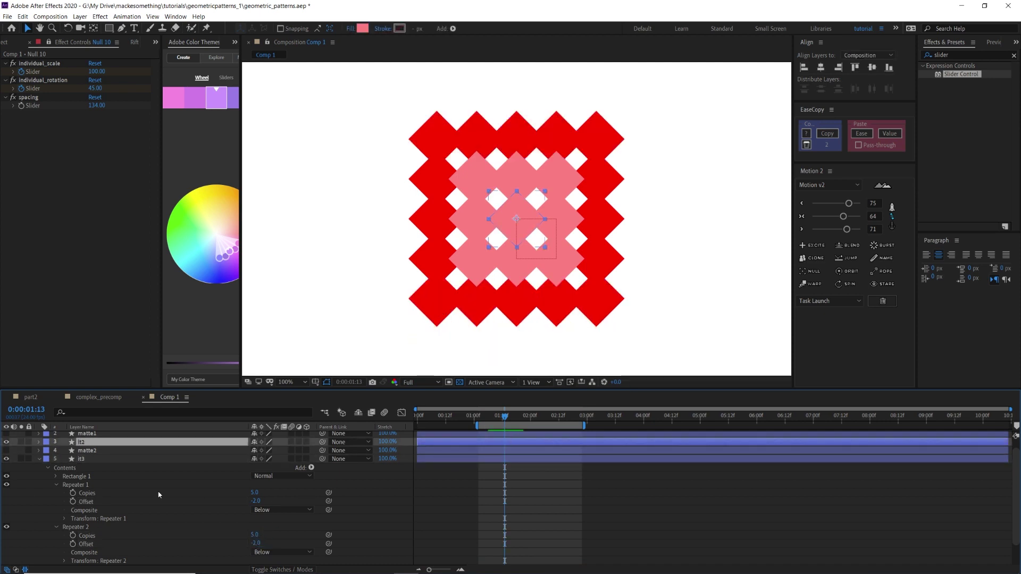
# Step: Delete the matte2 and it3 layers together
pyautogui.click(93, 458)
pyautogui.keyDown('ctrl'); pyautogui.click(93, 453); pyautogui.keyUp('ctrl')
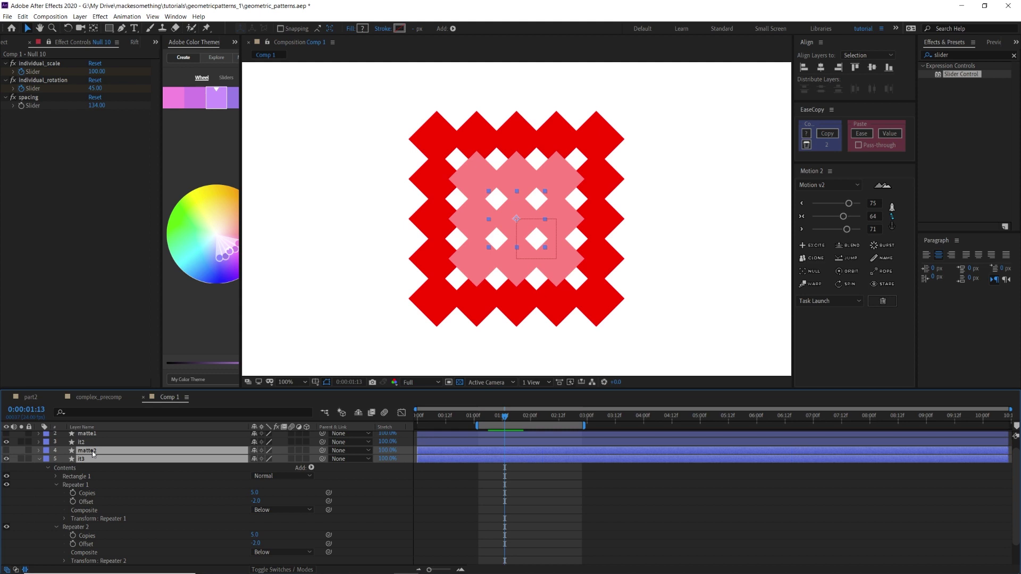
pyautogui.press('Delete')
# Step: Add the expression thisLayer.index to the Copies property of Repeater 1 in the it2 layer
pyautogui.click(93, 453)
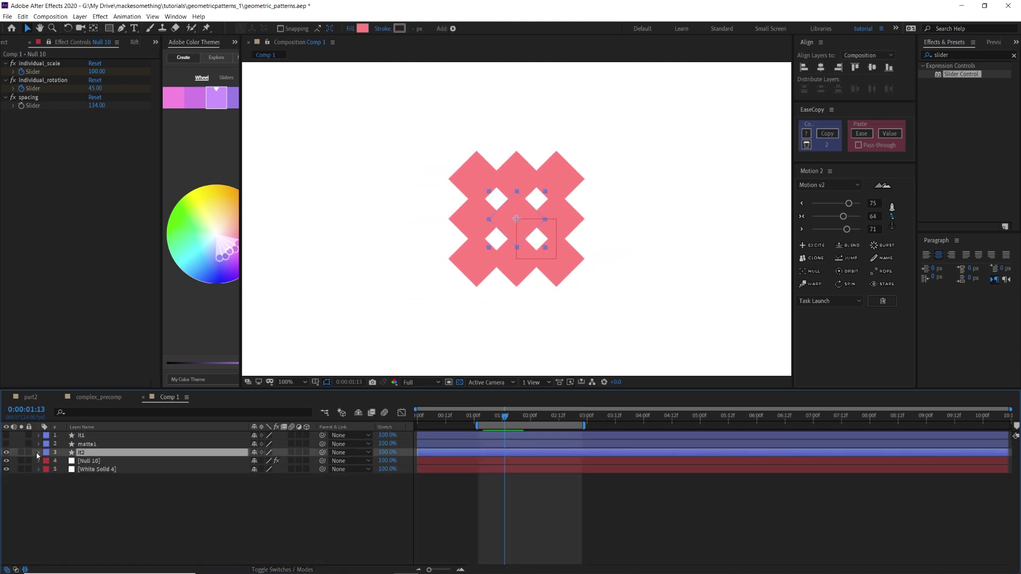
pyautogui.click(39, 453)
pyautogui.click(85, 463)
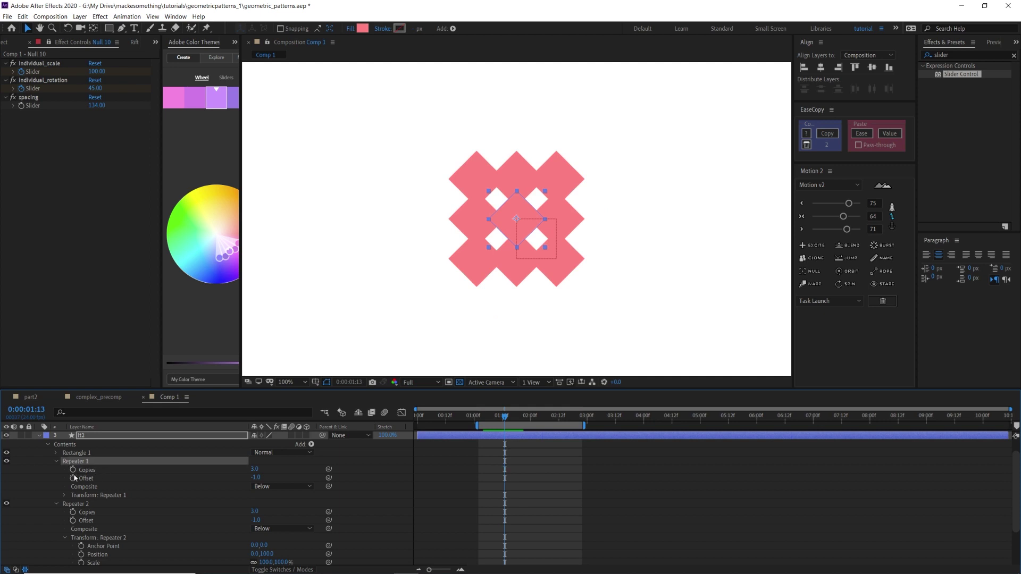
pyautogui.scroll(1, 93, 476)
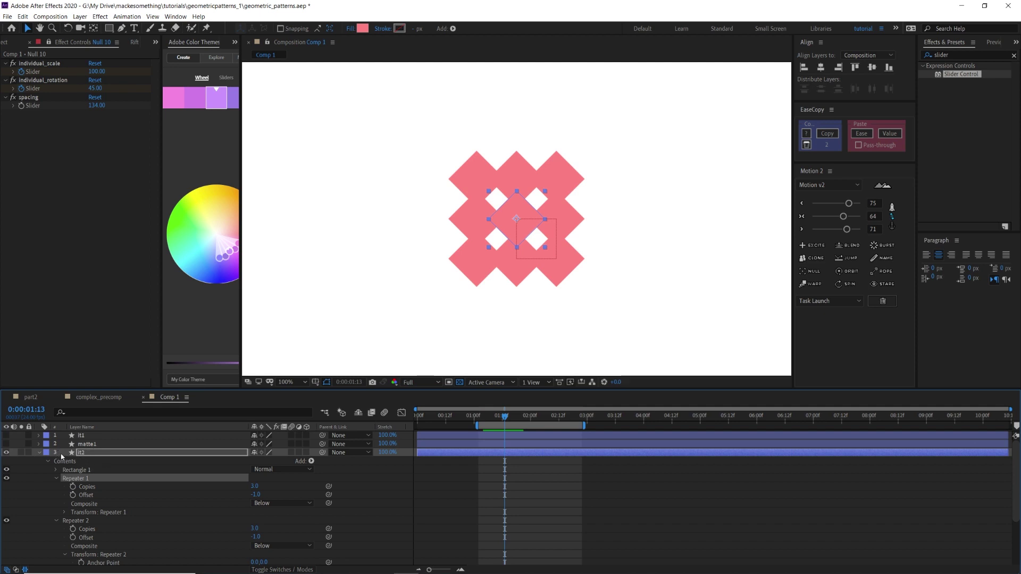
pyautogui.keyDown('alt'); pyautogui.click(74, 488); pyautogui.keyUp('alt')
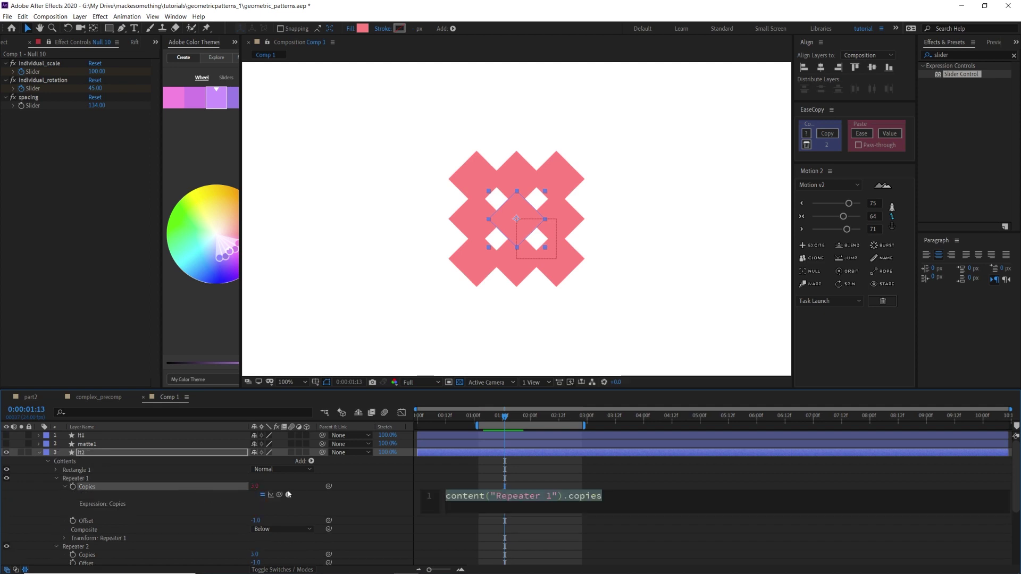
pyautogui.moveTo(279, 495); pyautogui.dragTo(83, 452)
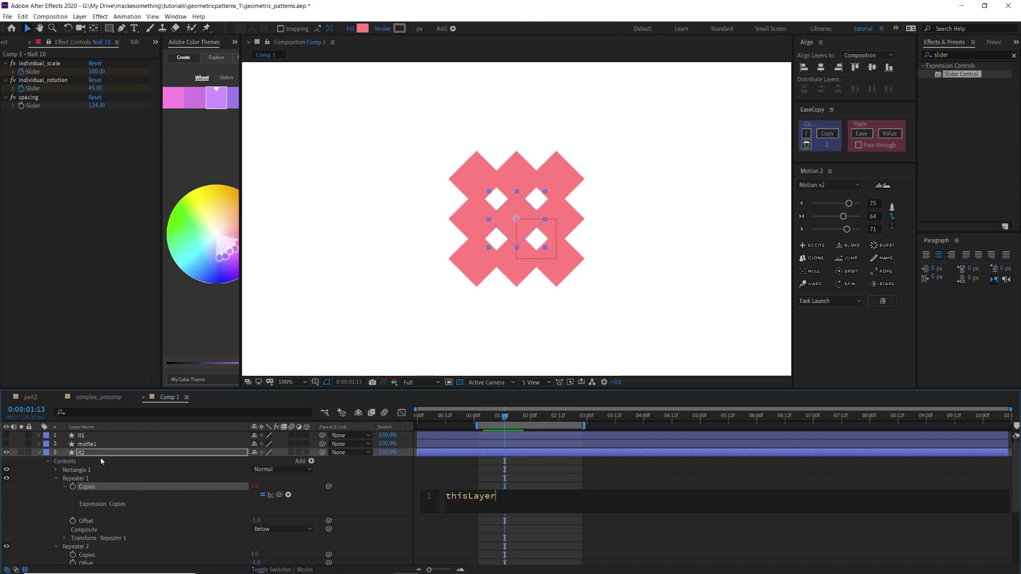
pyautogui.write('.index')
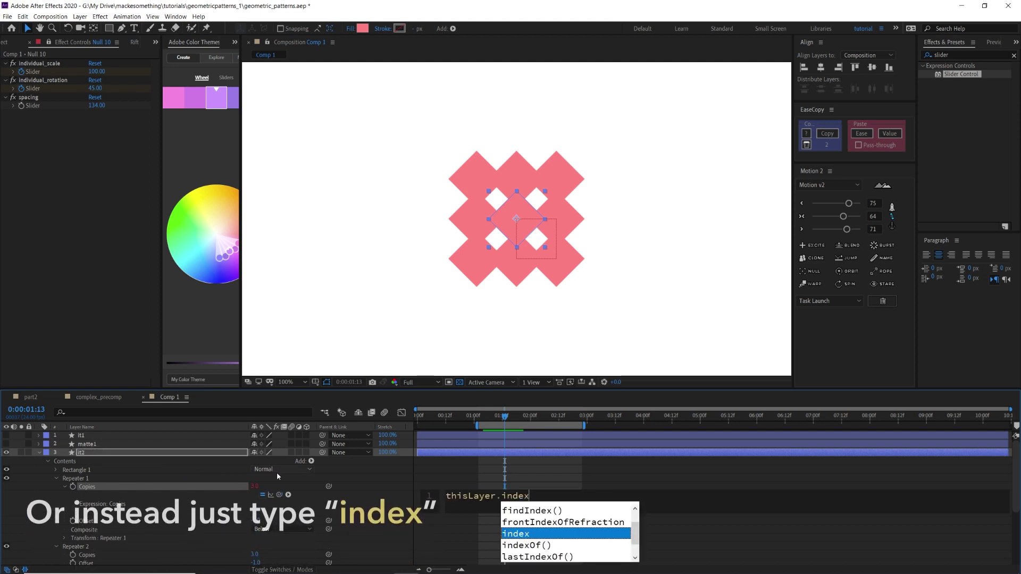
pyautogui.click(157, 520)
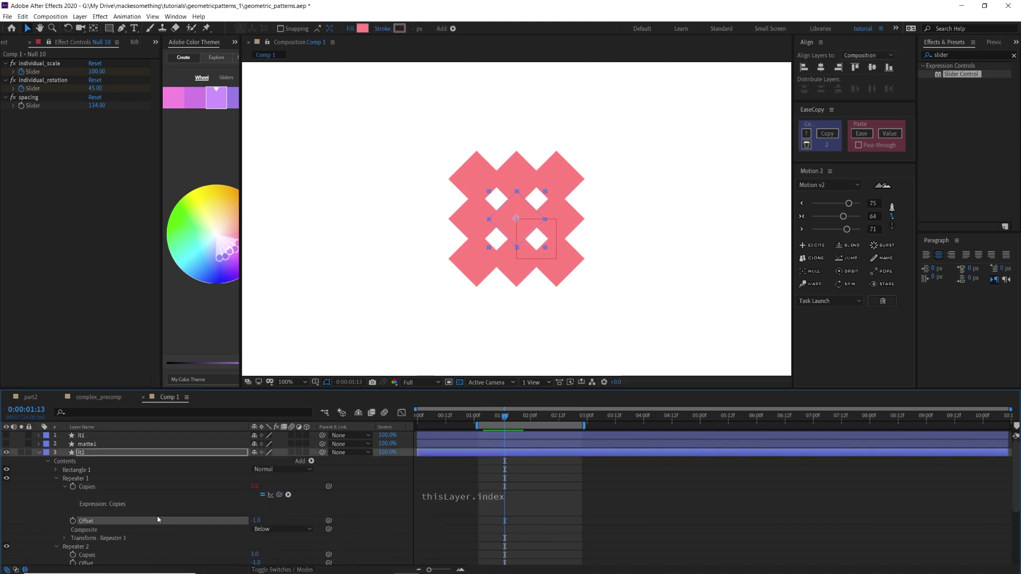
# Step: Add the expression -0.5*thisLayer.index+0.5 to the Offset property of Repeater 1 in the it2 layer
pyautogui.keyDown('alt'); pyautogui.click(73, 520); pyautogui.keyUp('alt')
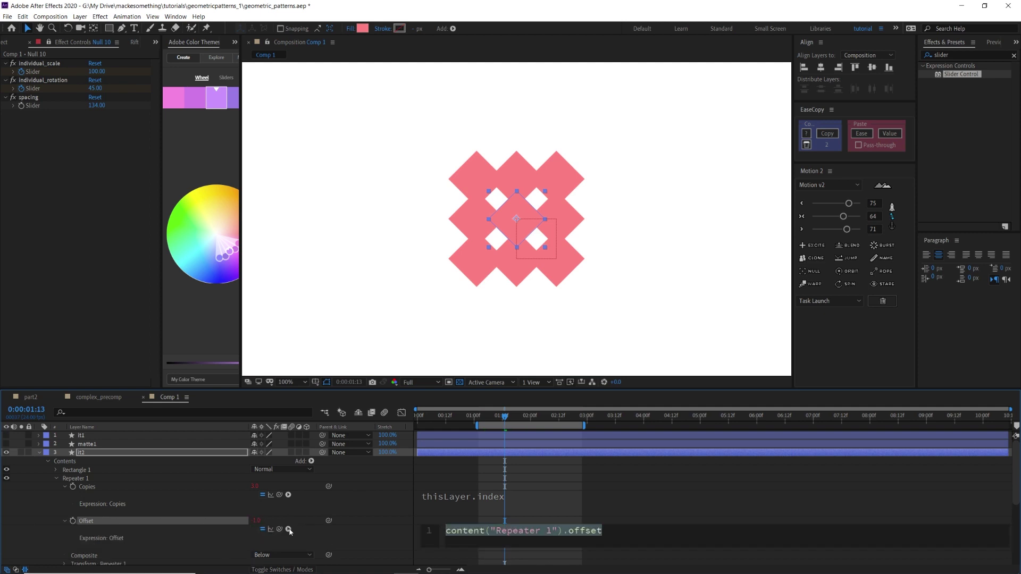
pyautogui.write('-0.5')
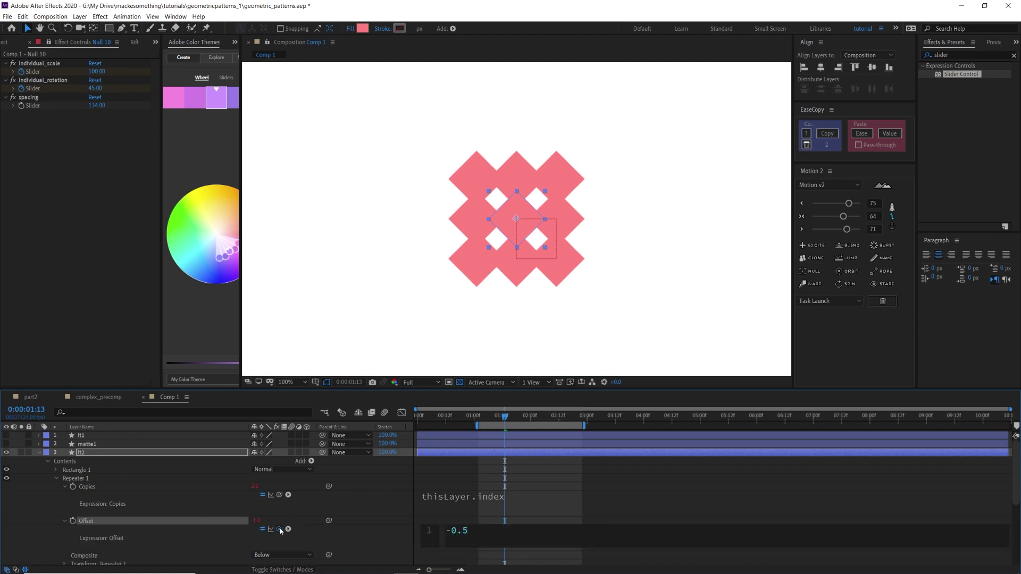
pyautogui.moveTo(280, 529); pyautogui.dragTo(98, 454)
pyautogui.write('.index')
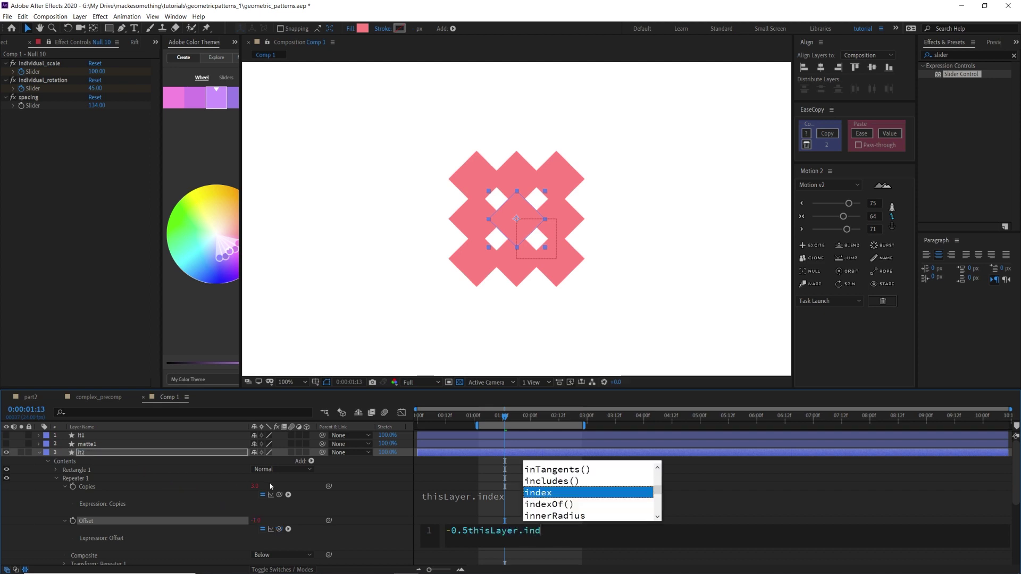
pyautogui.click(467, 531)
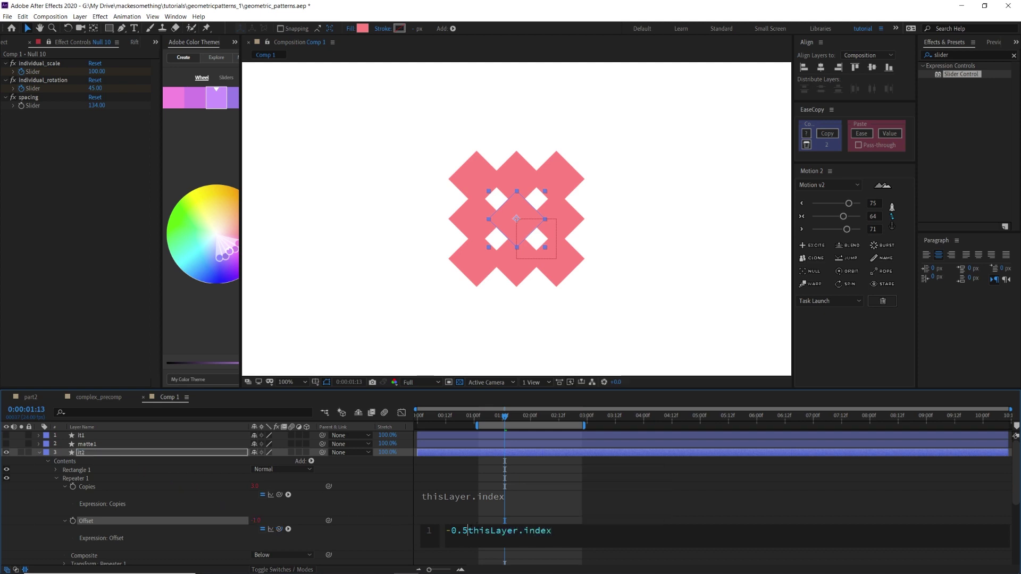
pyautogui.write('*')
pyautogui.click(581, 530)
pyautogui.write('+')
pyautogui.write('0.5')
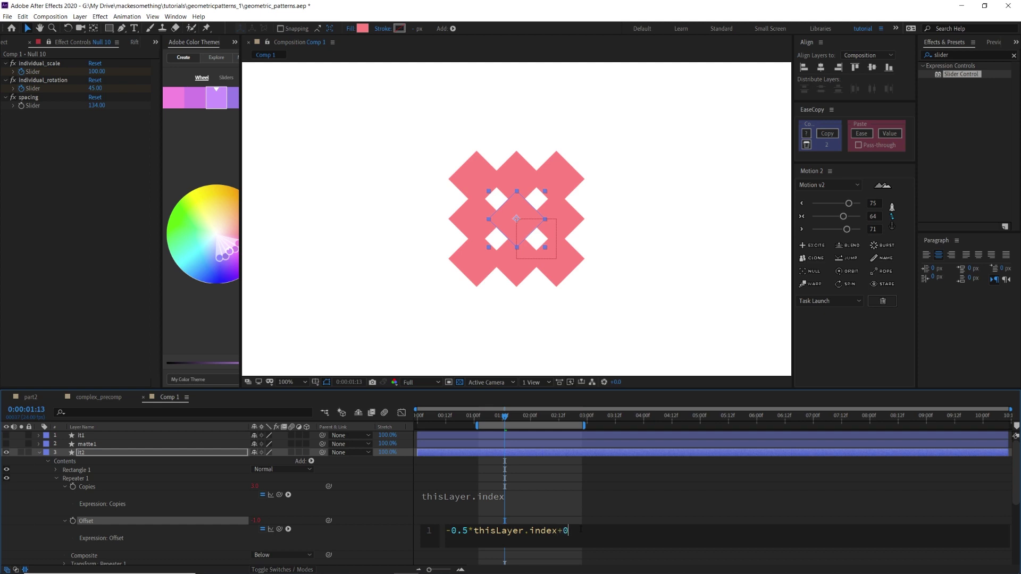
pyautogui.click(168, 470)
# Step: Copy only the Copies and Offset expressions from it2's Repeater 1 and paste them onto Repeater 2
pyautogui.scroll(-1, 168, 470)
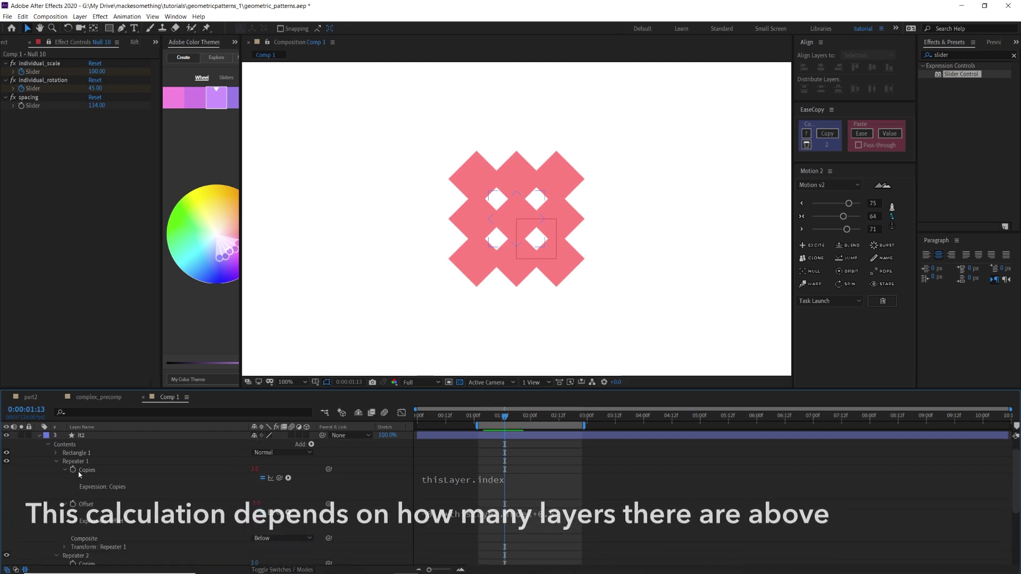
pyautogui.click(79, 470)
pyautogui.keyDown('shift'); pyautogui.click(93, 502); pyautogui.keyUp('shift')
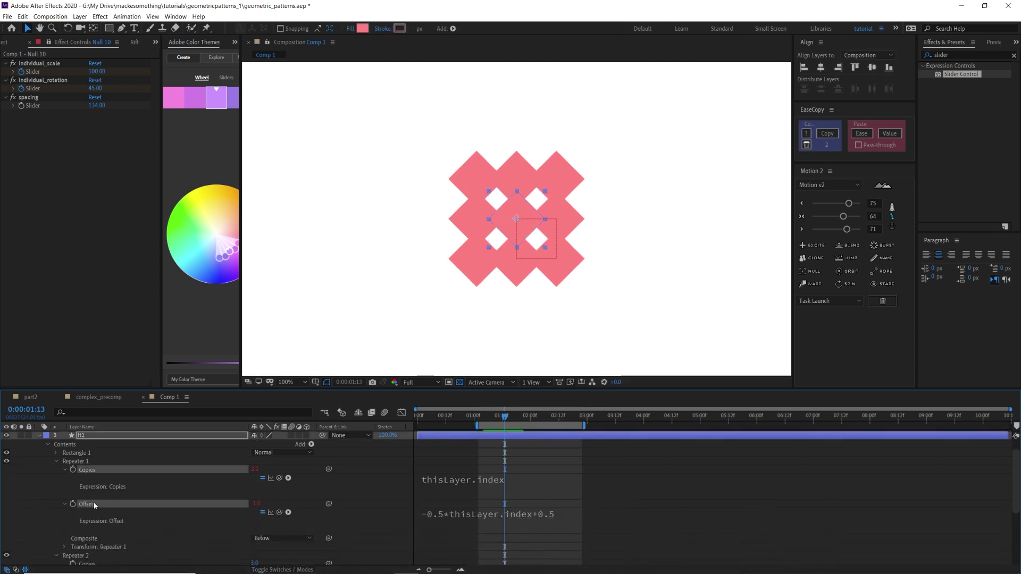
pyautogui.rightClick(98, 468)
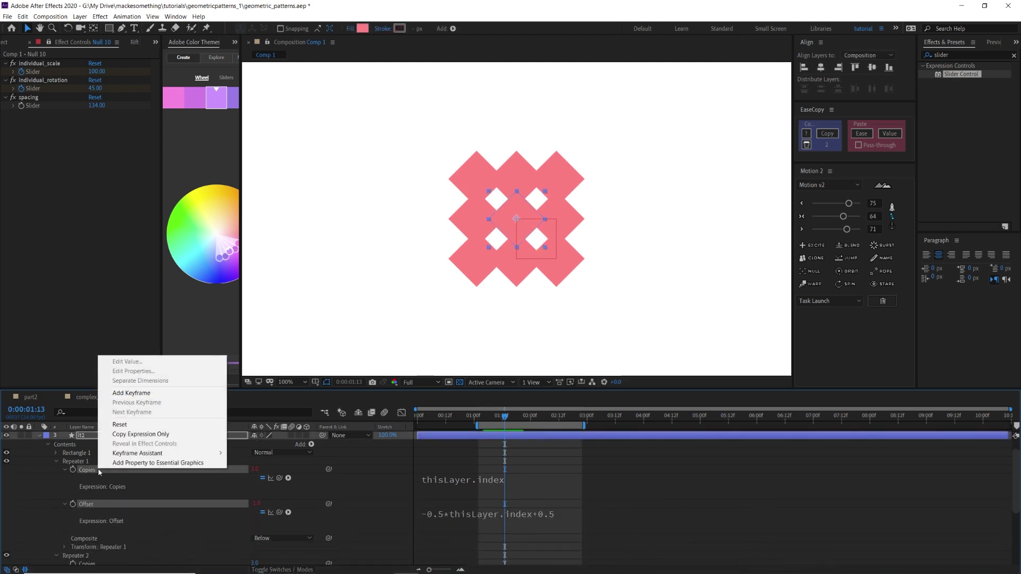
pyautogui.click(136, 435)
pyautogui.scroll(-3, 128, 470)
pyautogui.click(84, 506)
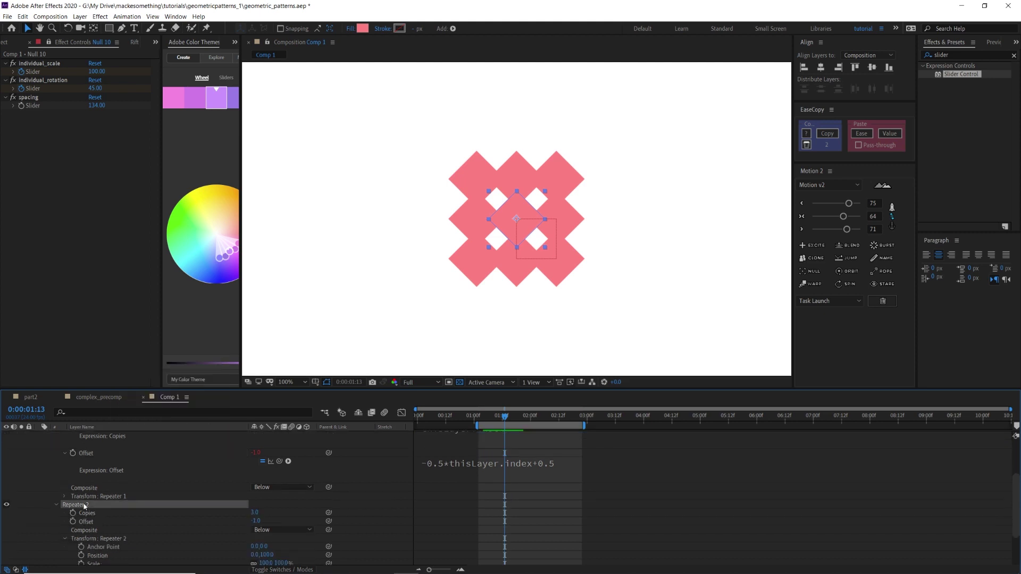
pyautogui.hotkey('ctrl', 'v')
pyautogui.scroll(4, 154, 508)
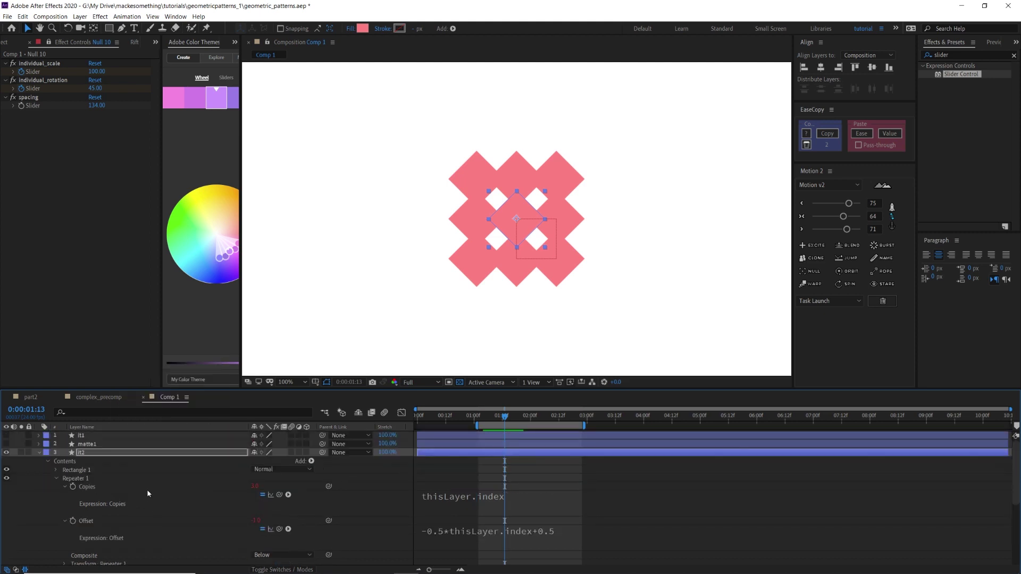
# Step: Duplicate the matte1 and it2 layers together and place the copies directly below it2
pyautogui.click(83, 452)
pyautogui.keyDown('shift'); pyautogui.click(88, 446); pyautogui.keyUp('shift')
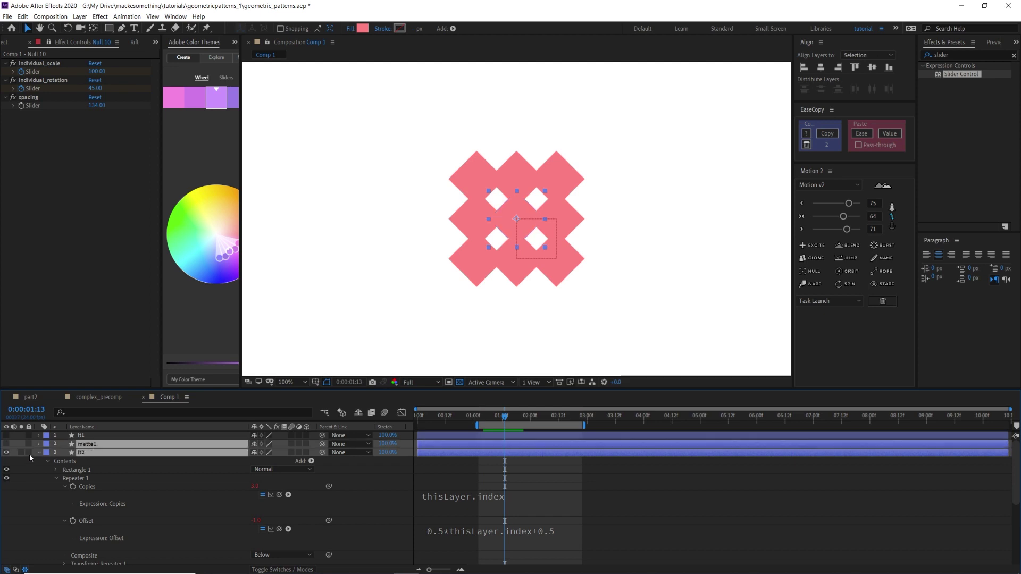
pyautogui.hotkey('ctrl', 'd')
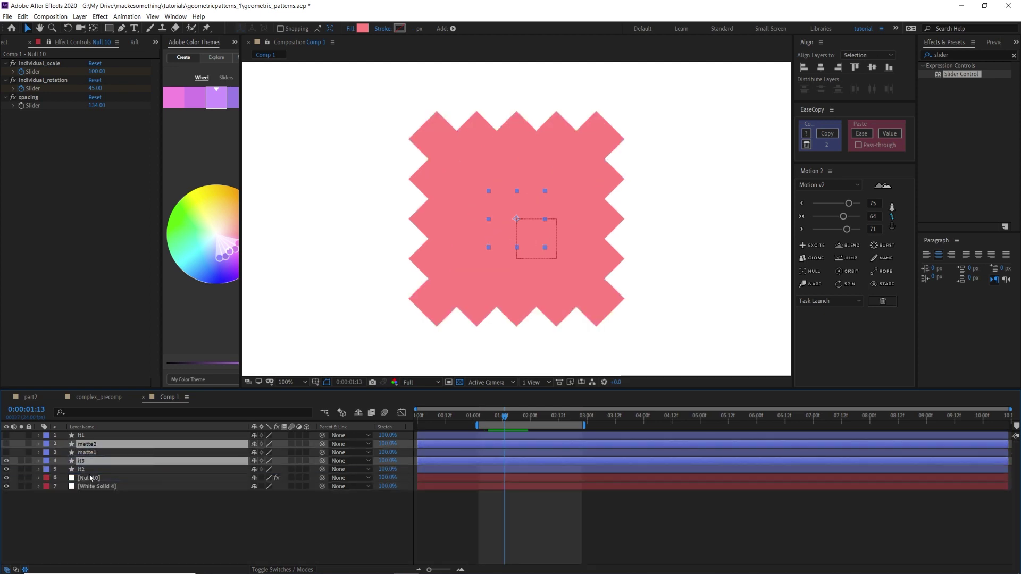
# Step: Solo the it3 and it2 layers in turn to compare their grids, and delete matte2 and it3
pyautogui.click(21, 469)
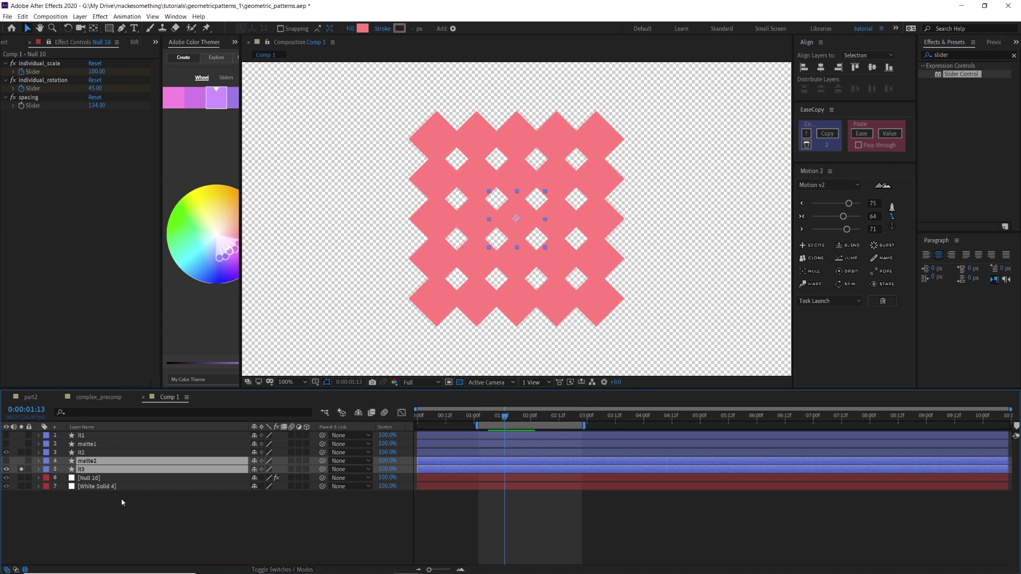
pyautogui.click(21, 469)
pyautogui.click(21, 452)
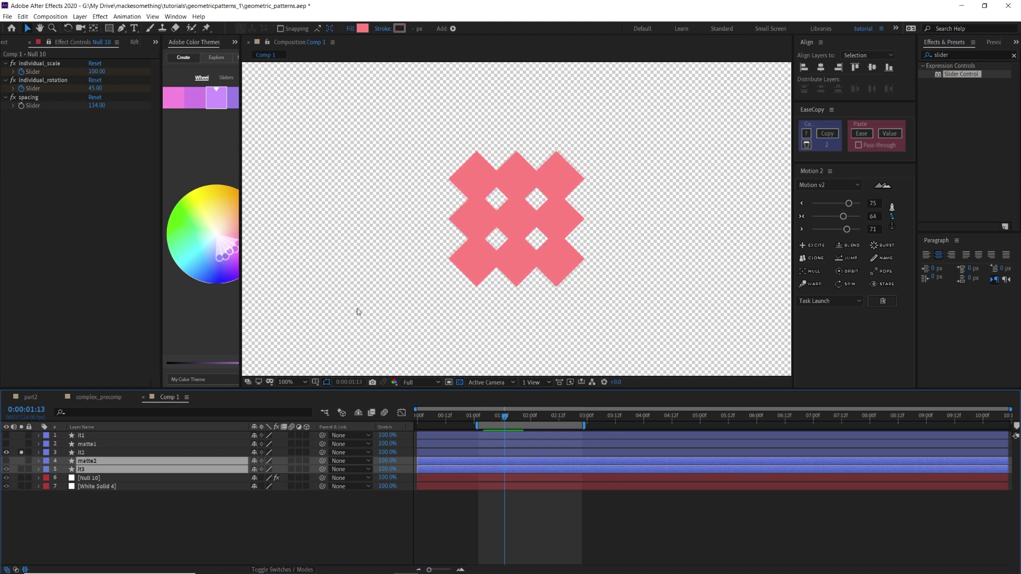
pyautogui.click(20, 452)
pyautogui.press('Delete')
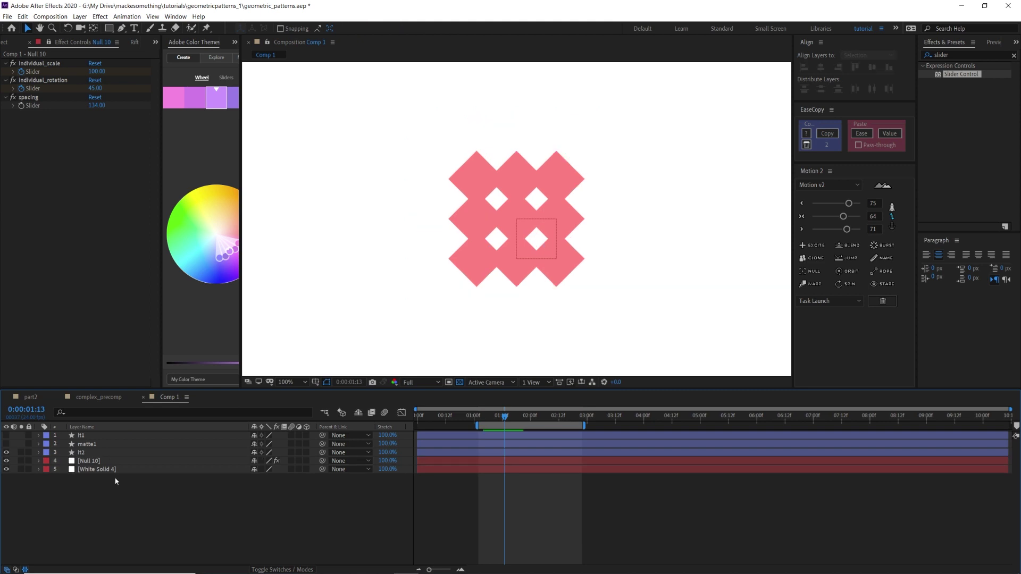
# Step: Make the it1 layer visible and set its shape fill colour to red, FF0000
pyautogui.click(90, 445)
pyautogui.click(6, 435)
pyautogui.click(84, 435)
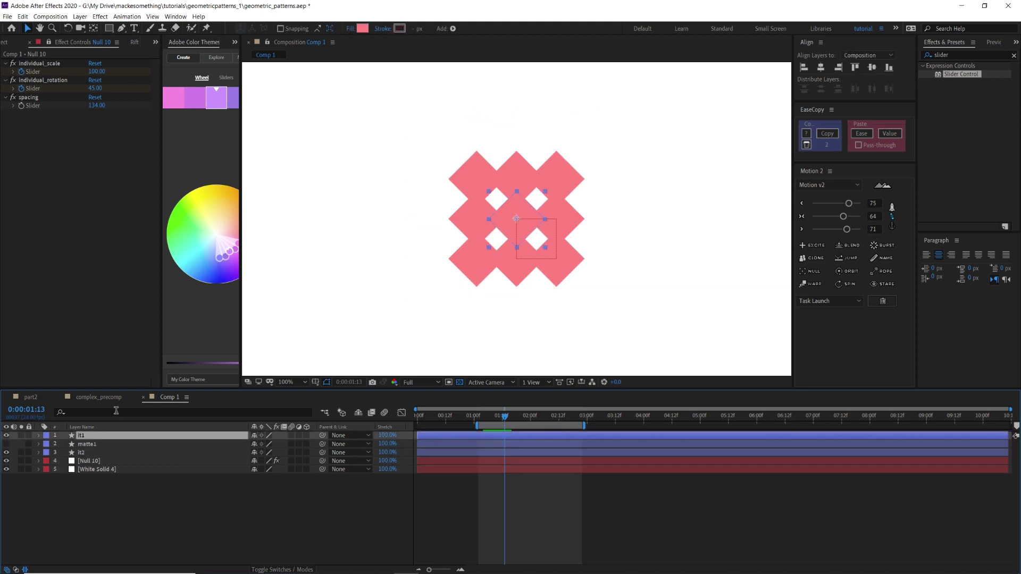
pyautogui.click(362, 29)
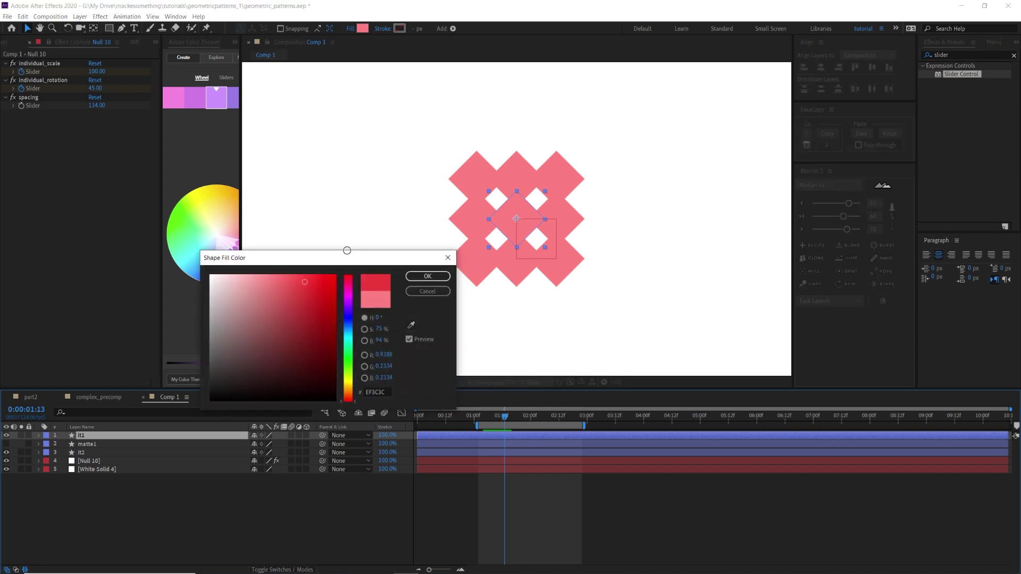
pyautogui.write('FF0000')
pyautogui.press('Return')
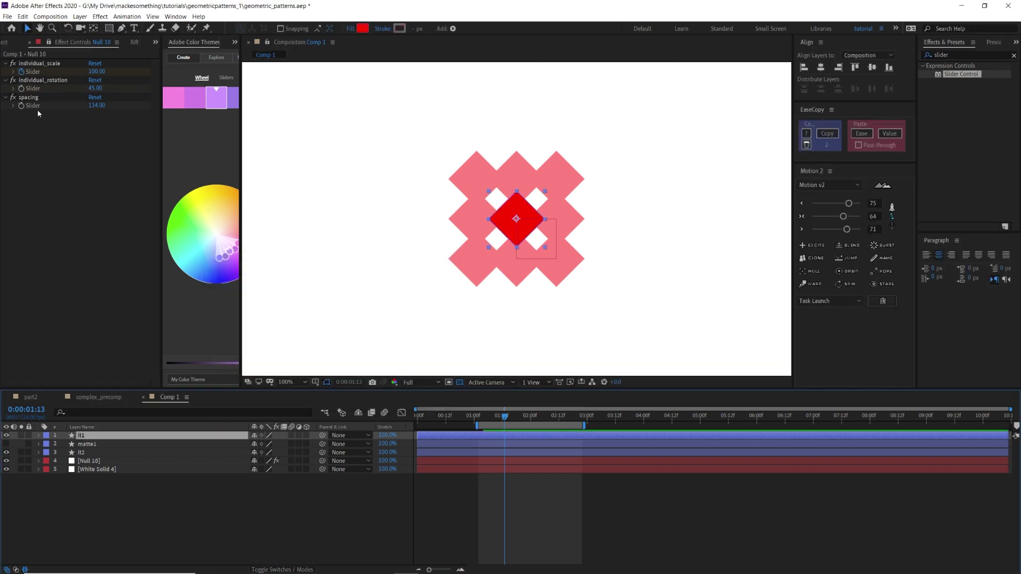
# Step: Set the null's individual_rotation slider to 180 at 0:00:02:12 to add a second rotation
pyautogui.click(30, 81)
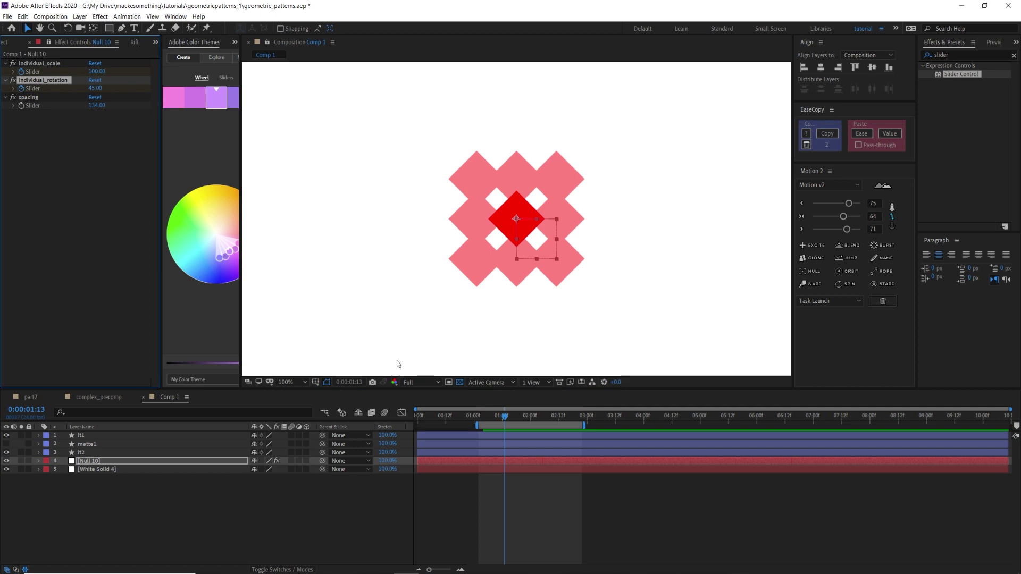
pyautogui.moveTo(528, 420); pyautogui.dragTo(559, 416)
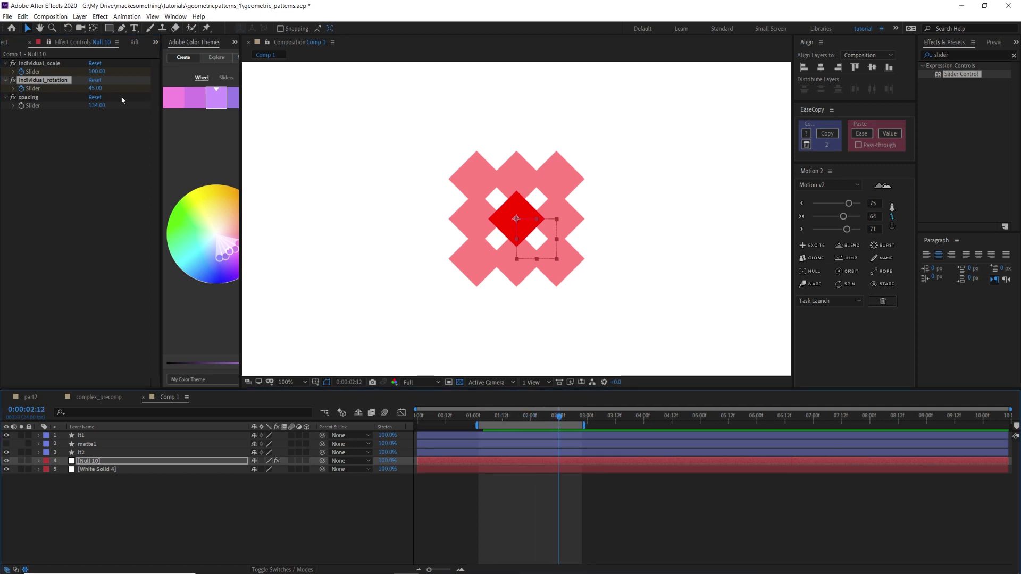
pyautogui.click(94, 88)
pyautogui.write('180')
pyautogui.press('Return')
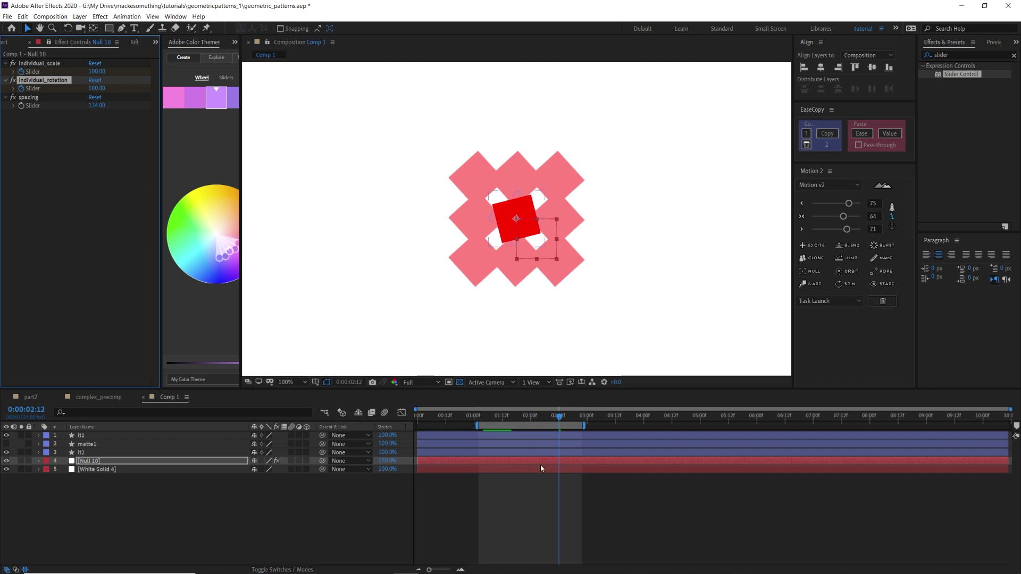
# Step: Inspect the rotating squares at 0:00:02:07 with the composition magnified to 200%
pyautogui.click(547, 488)
pyautogui.moveTo(560, 420)
pyautogui.mouseDown()
pyautogui.moveTo(530, 420)
pyautogui.moveTo(547, 420)
pyautogui.mouseUp()
pyautogui.press('.')
pyautogui.press('.')
pyautogui.press(',')
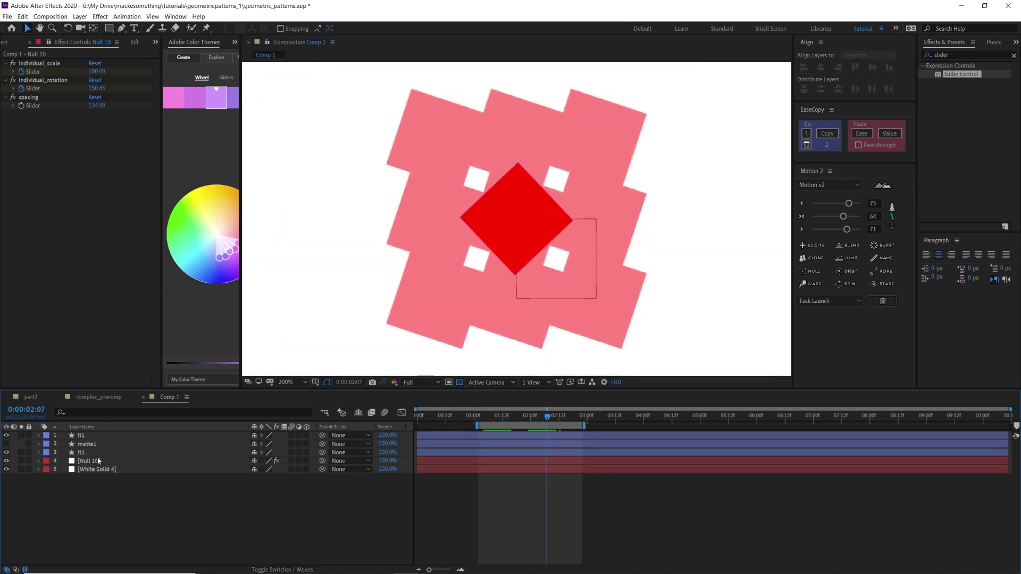
# Step: Lower the null's individual_scale slider to 66 and make the matte1 layer visible
pyautogui.moveTo(93, 73); pyautogui.dragTo(108, 88)
pyautogui.click(489, 487)
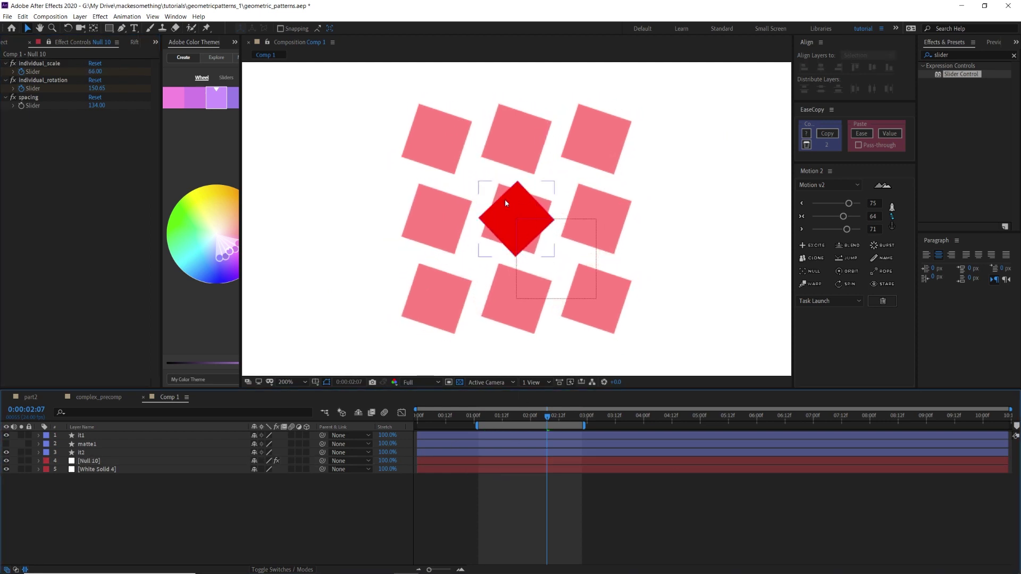
pyautogui.click(6, 445)
pyautogui.click(21, 444)
pyautogui.click(20, 444)
# Step: Set the it2 layer's track matte to Alpha Inverted Matte "matte1" and check the cutout at 400% magnification
pyautogui.click(267, 570)
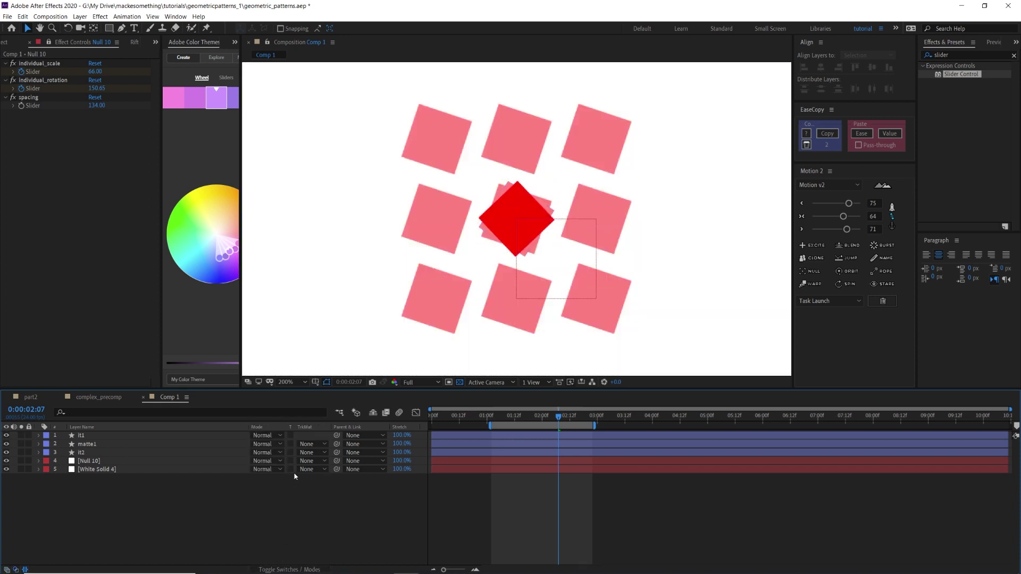
pyautogui.click(88, 452)
pyautogui.click(311, 451)
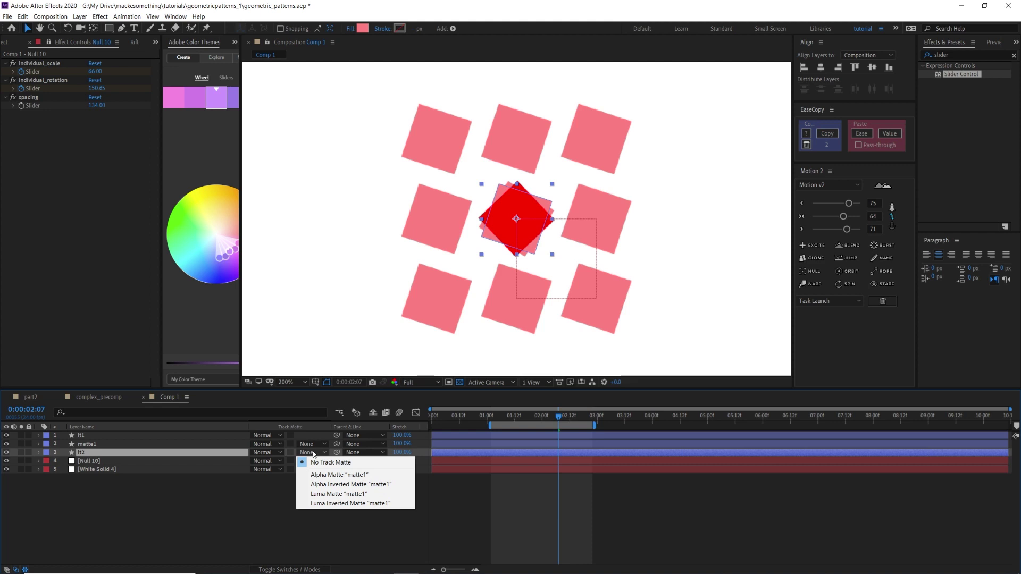
pyautogui.click(325, 487)
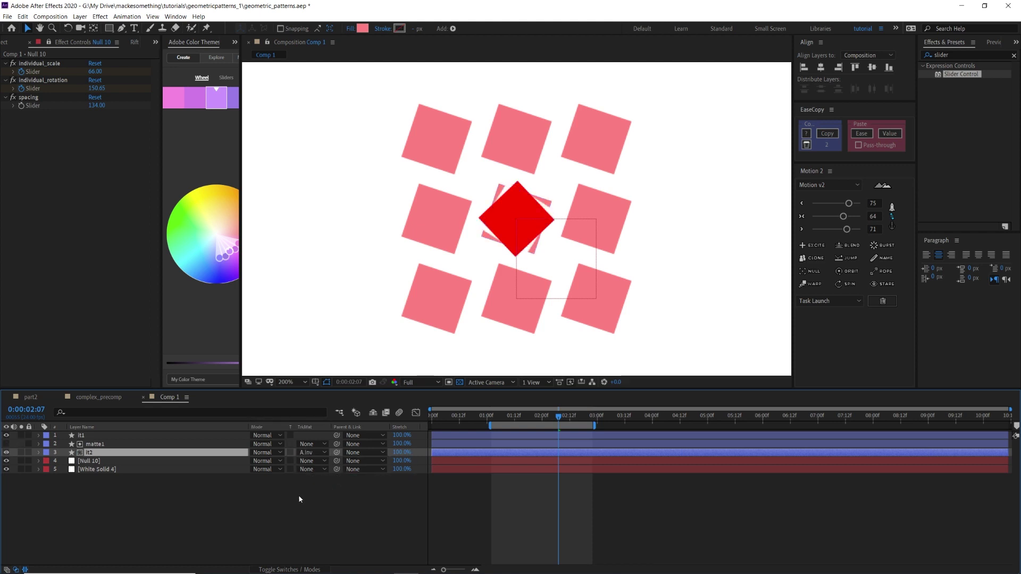
pyautogui.click(299, 496)
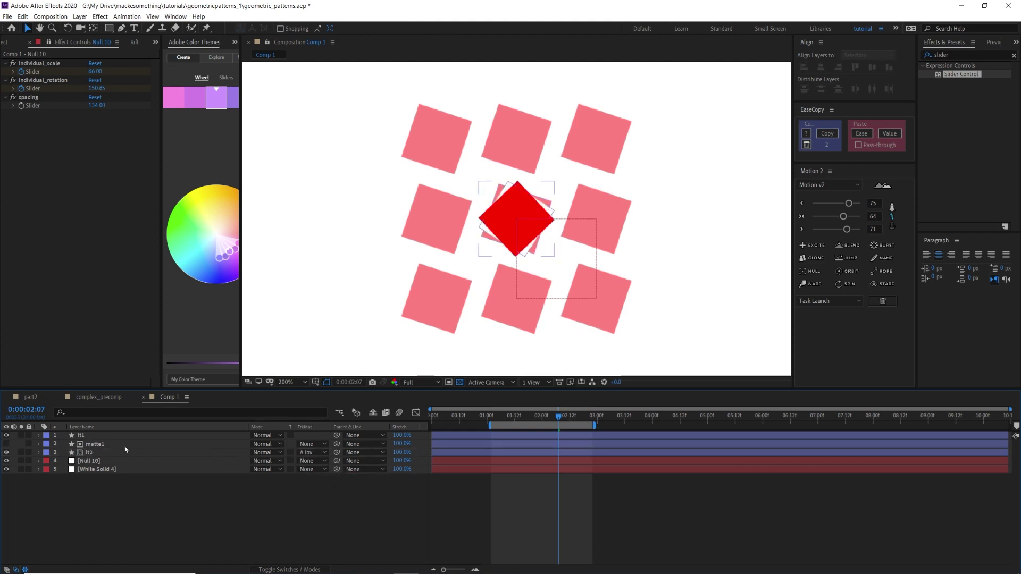
pyautogui.click(108, 453)
pyautogui.press('.')
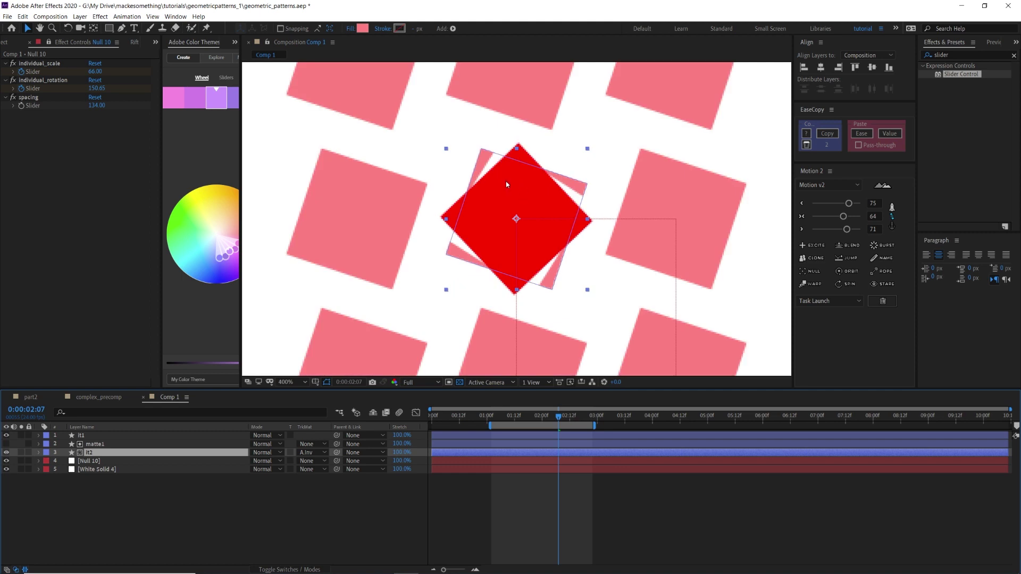
pyautogui.click(353, 484)
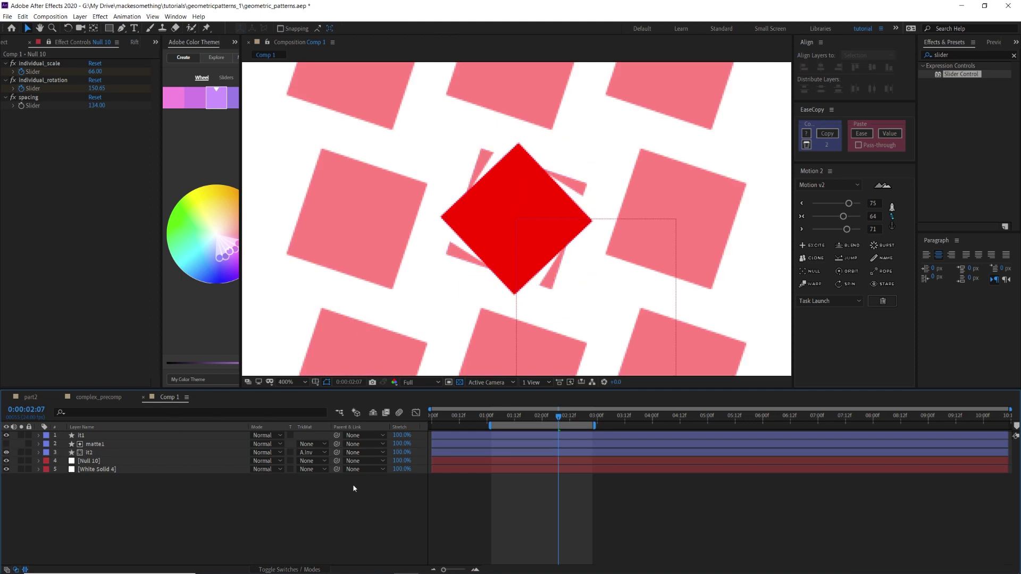
# Step: Change the time offset in matte1's rectangle rotation expression to valueAtTime(time-(thisLayer.index+1)/10)
pyautogui.click(101, 445)
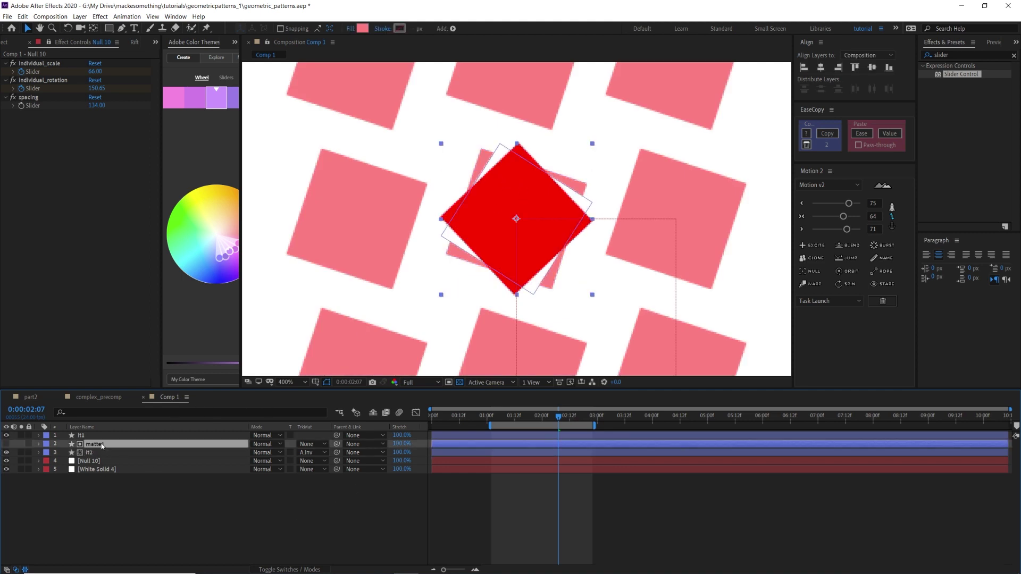
pyautogui.press('u')
pyautogui.press('u')
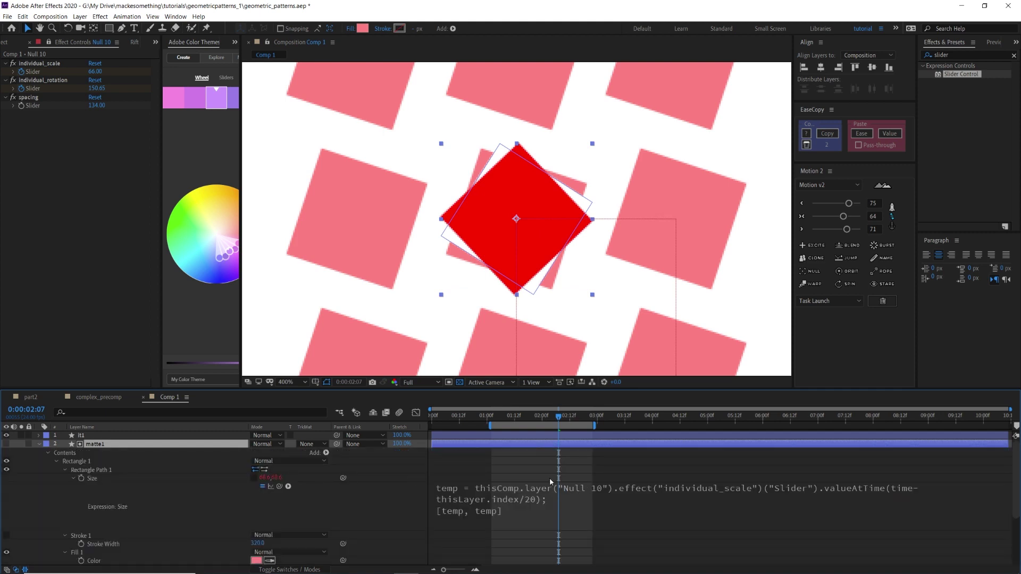
pyautogui.scroll(-3, 551, 478)
pyautogui.click(164, 504)
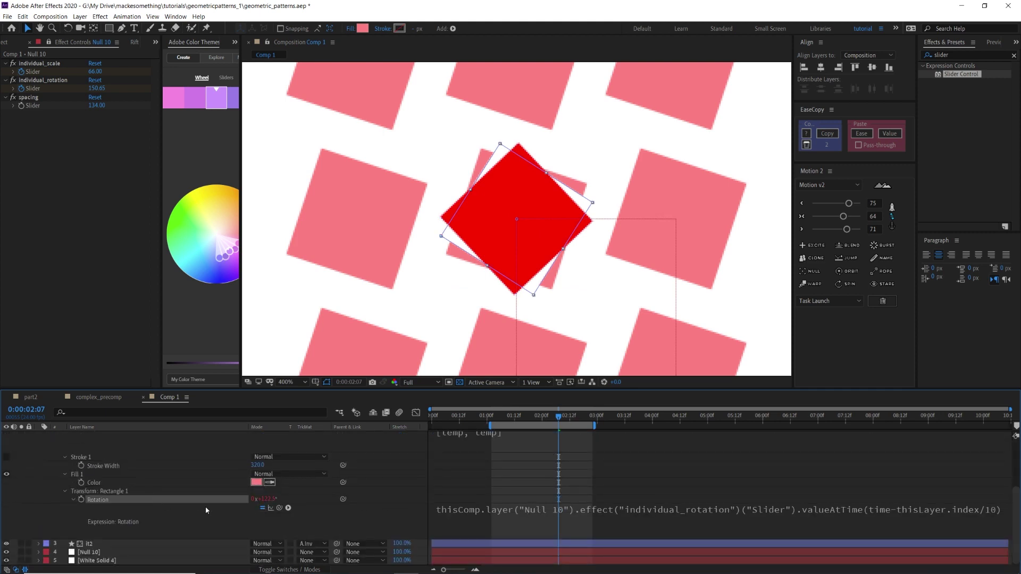
pyautogui.click(539, 517)
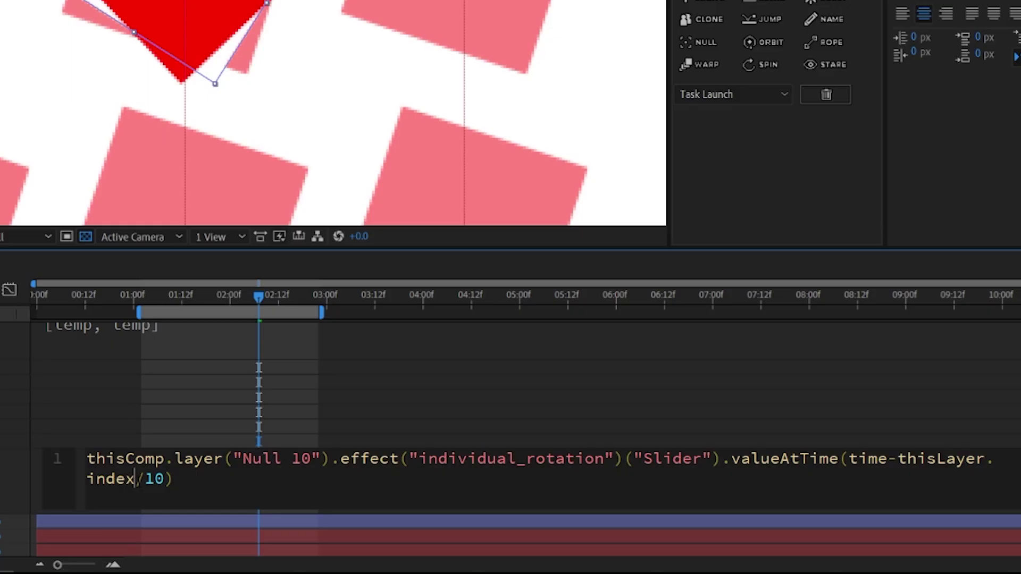
pyautogui.write('+1)')
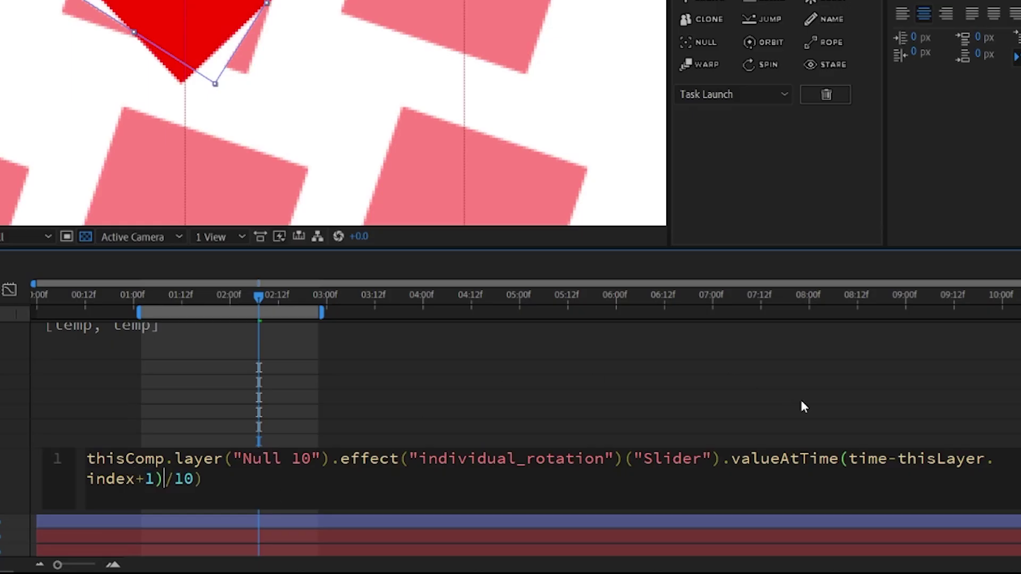
pyautogui.click(901, 458)
pyautogui.write('(')
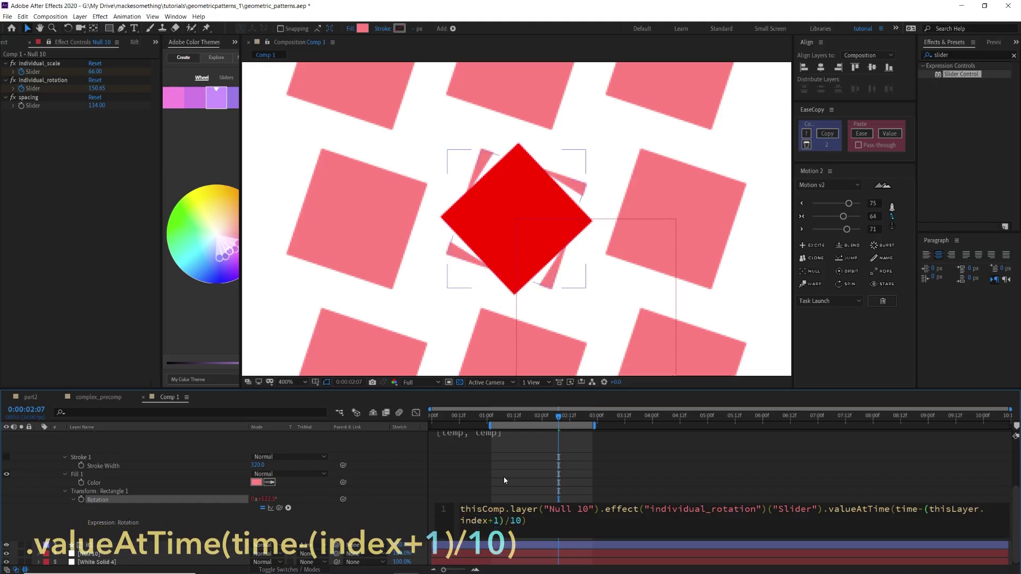
pyautogui.click(505, 156)
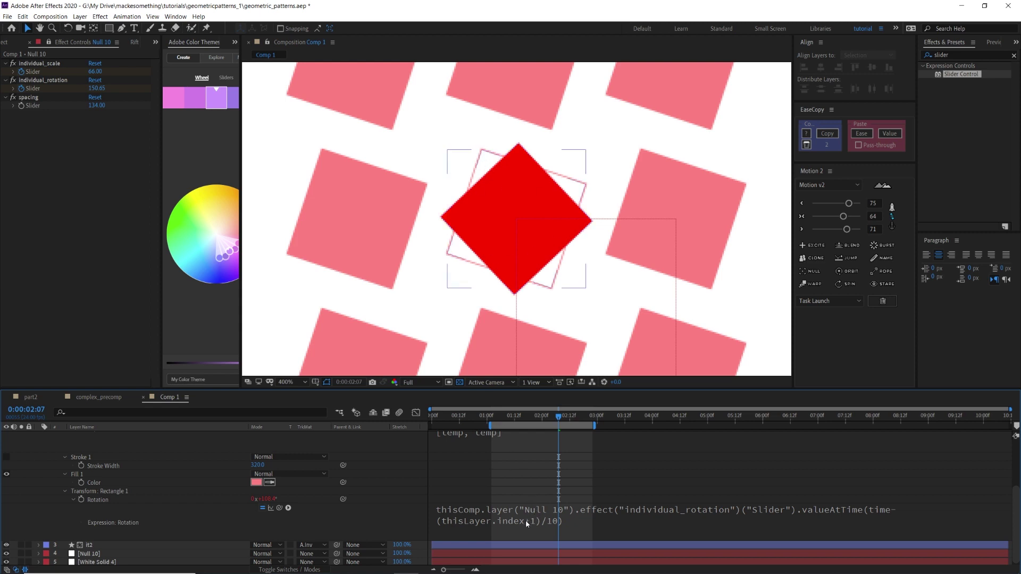
# Step: Change the time offset in matte1's rectangle size expression to valueAtTime(time-(thisLayer.index+1)/20), matching the rotation's index+1 offset
pyautogui.scroll(3, 527, 518)
pyautogui.scroll(-3, 533, 508)
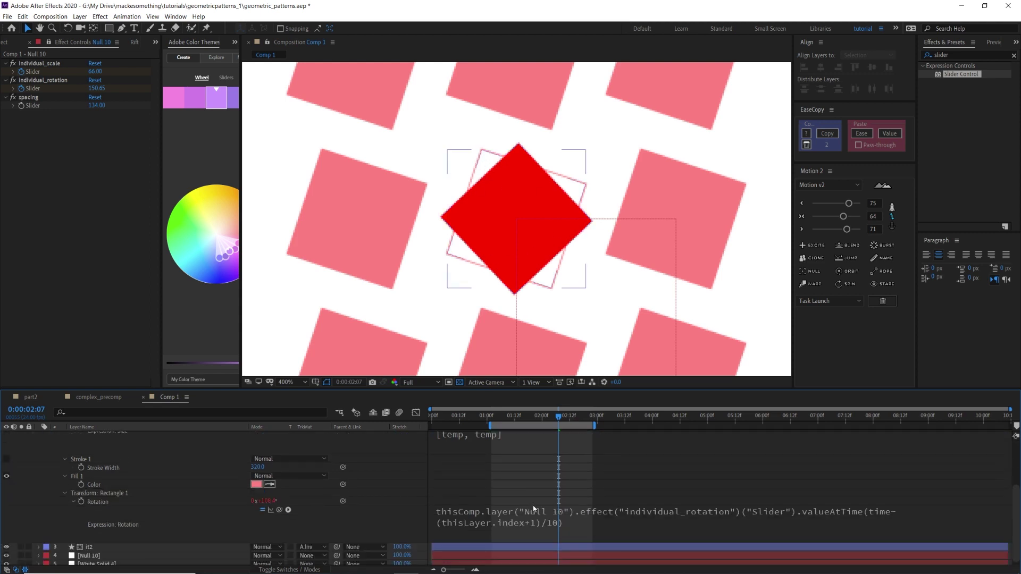
pyautogui.click(519, 524)
pyautogui.click(504, 525)
pyautogui.moveTo(504, 525); pyautogui.dragTo(924, 511)
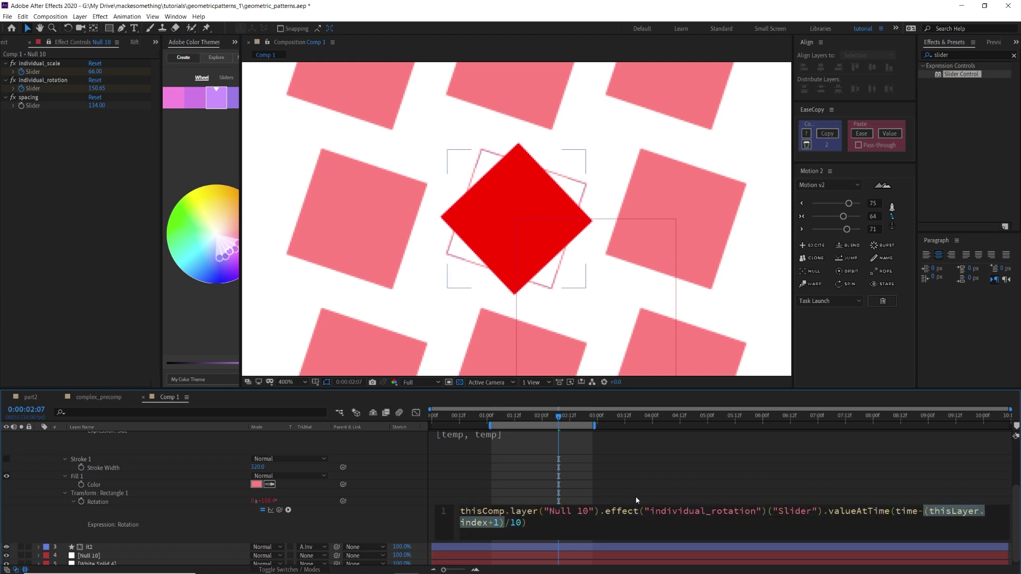
pyautogui.click(562, 476)
pyautogui.scroll(3, 563, 477)
pyautogui.click(805, 480)
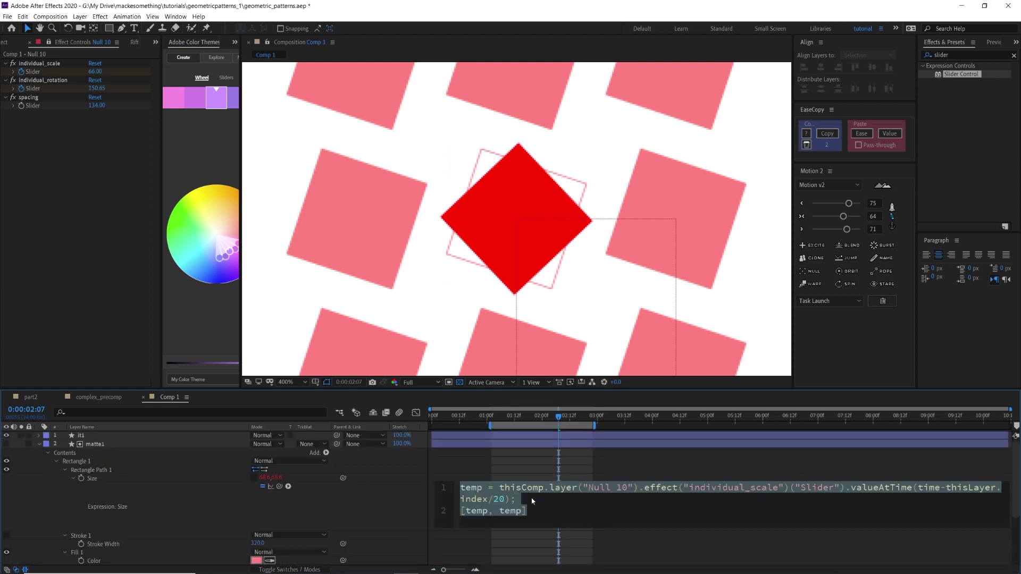
pyautogui.click(488, 499)
pyautogui.moveTo(488, 499); pyautogui.dragTo(946, 488)
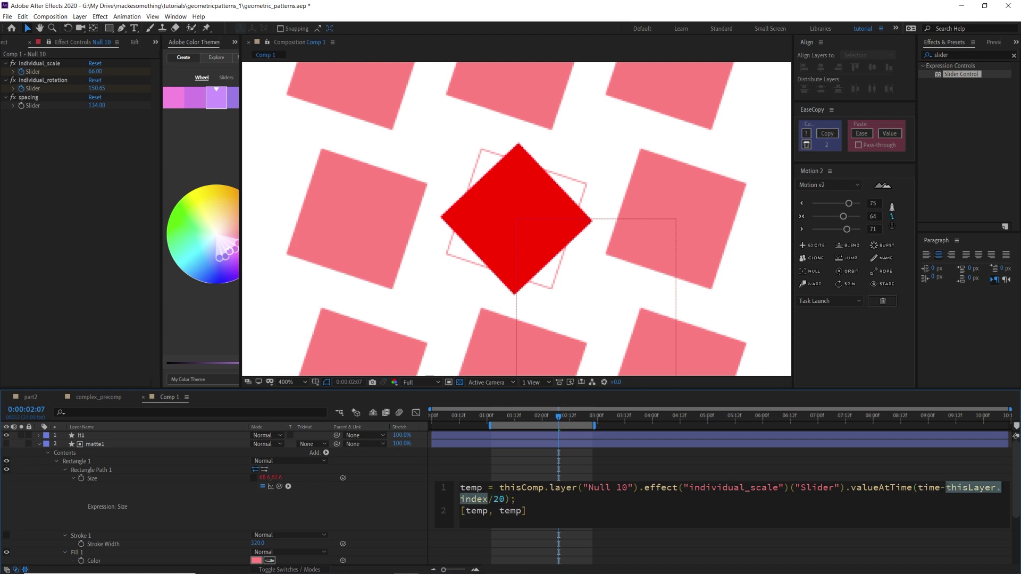
pyautogui.write('(')
pyautogui.press('Right')
pyautogui.write('+1)')
pyautogui.click(502, 468)
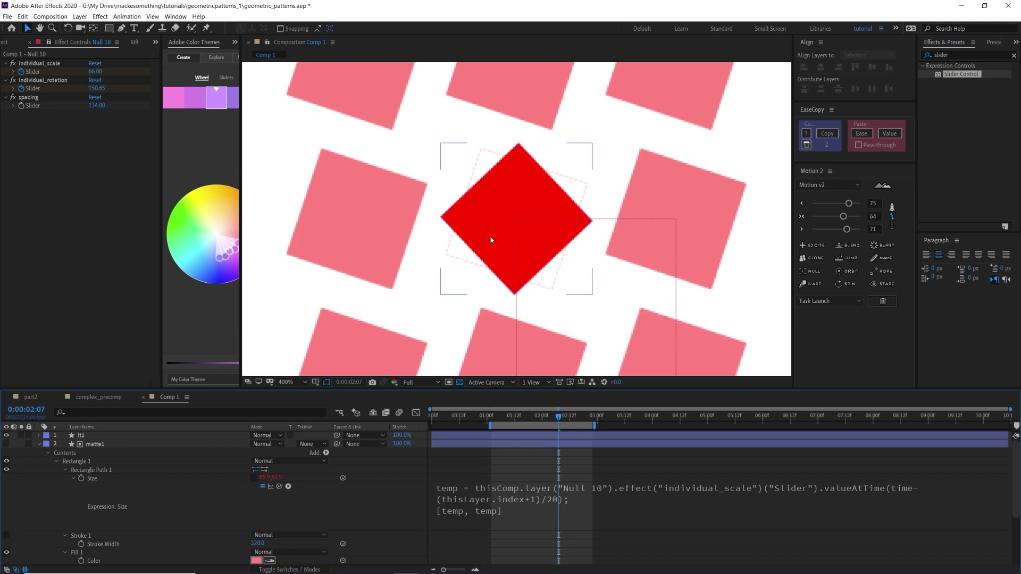
# Step: Add +2 to the temp value in matte1's rectangle size expression, just before the semicolon
pyautogui.press('.')
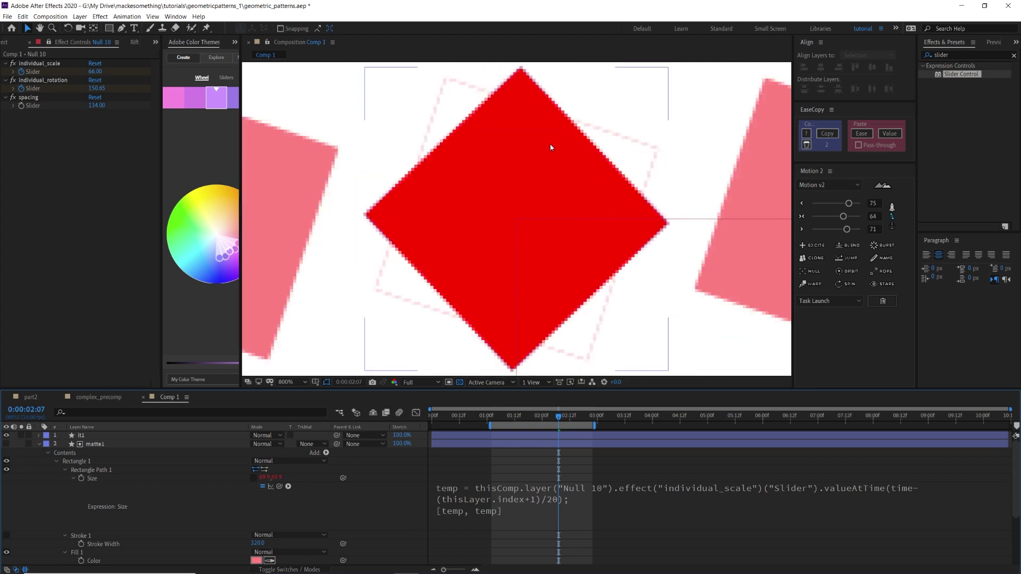
pyautogui.click(448, 501)
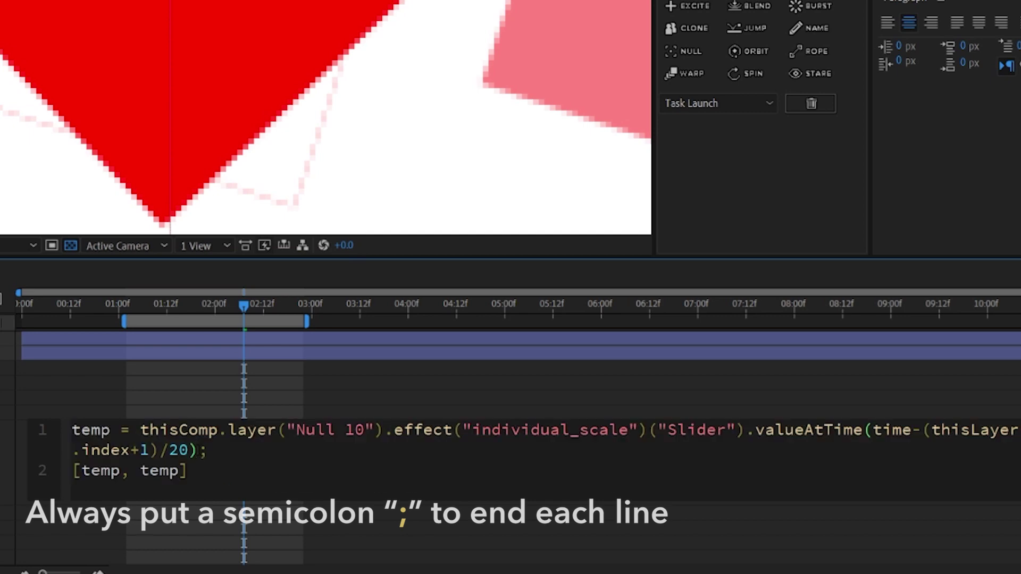
pyautogui.write('+2')
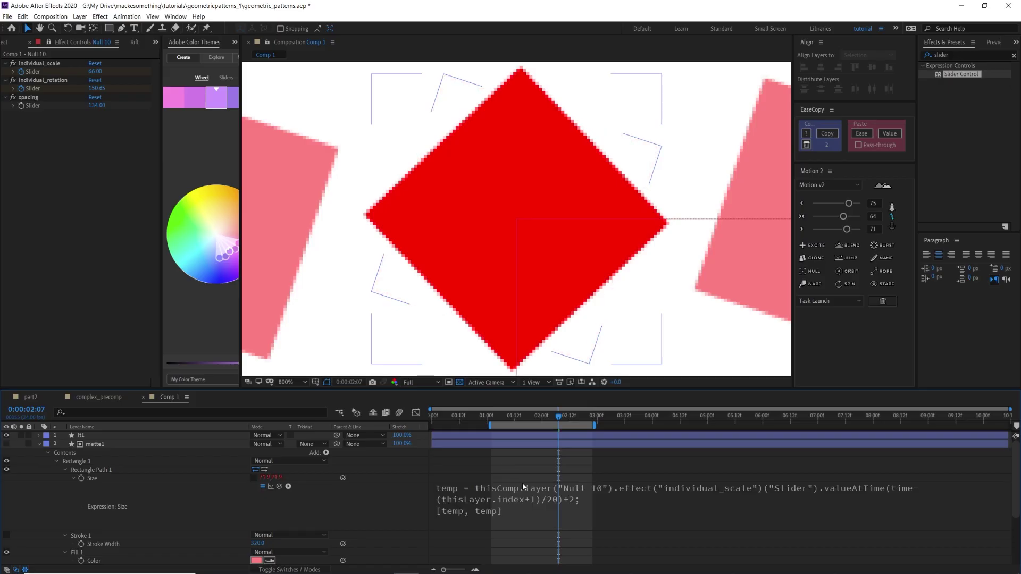
# Step: Collapse matte1's properties and examine the matte1 and it2 outlines around the centre square at 400% and 100% magnification
pyautogui.press(',')
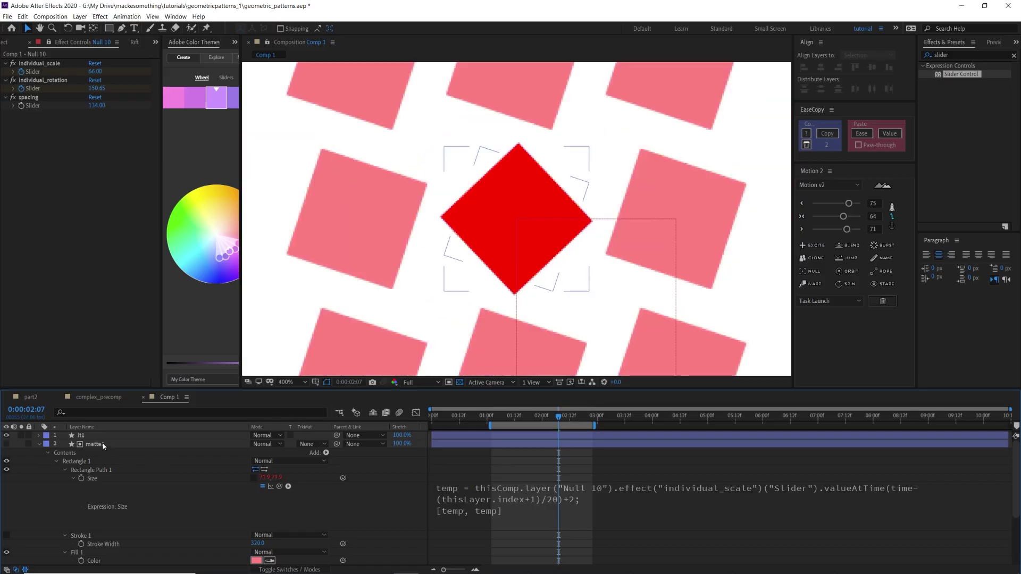
pyautogui.click(104, 445)
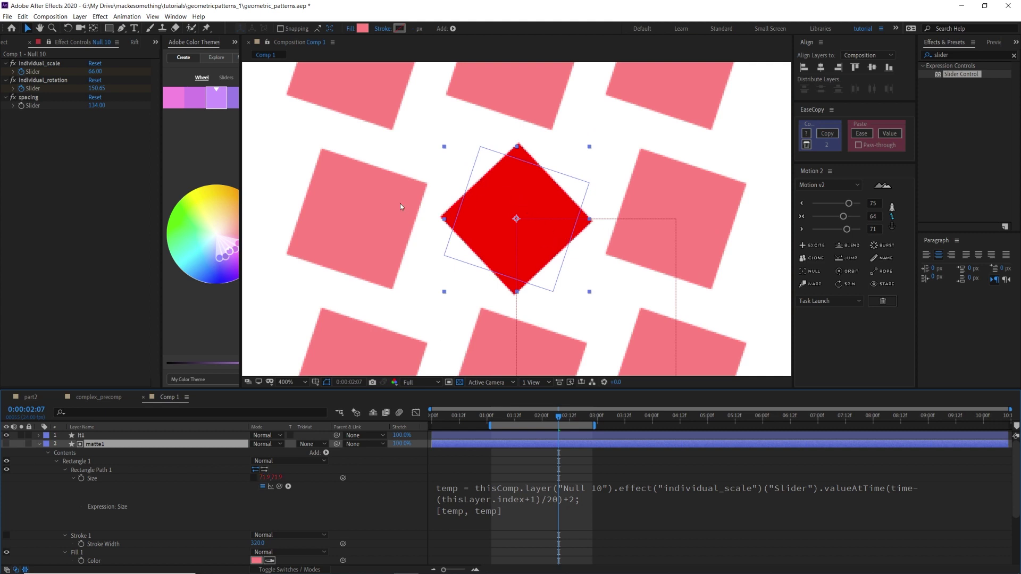
pyautogui.press(',')
pyautogui.press(',')
pyautogui.click(39, 445)
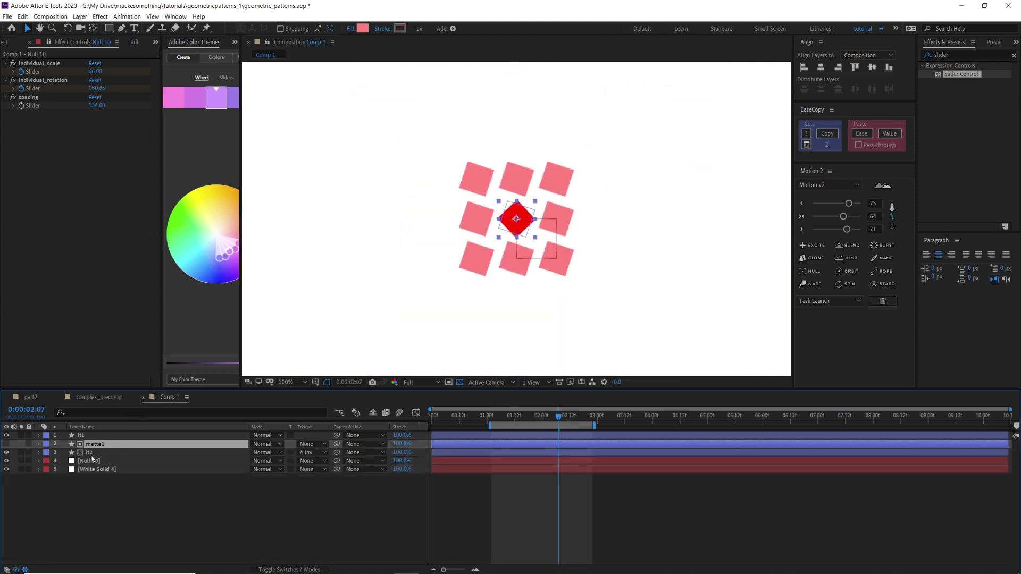
pyautogui.click(92, 455)
pyautogui.press('.')
pyautogui.press('.')
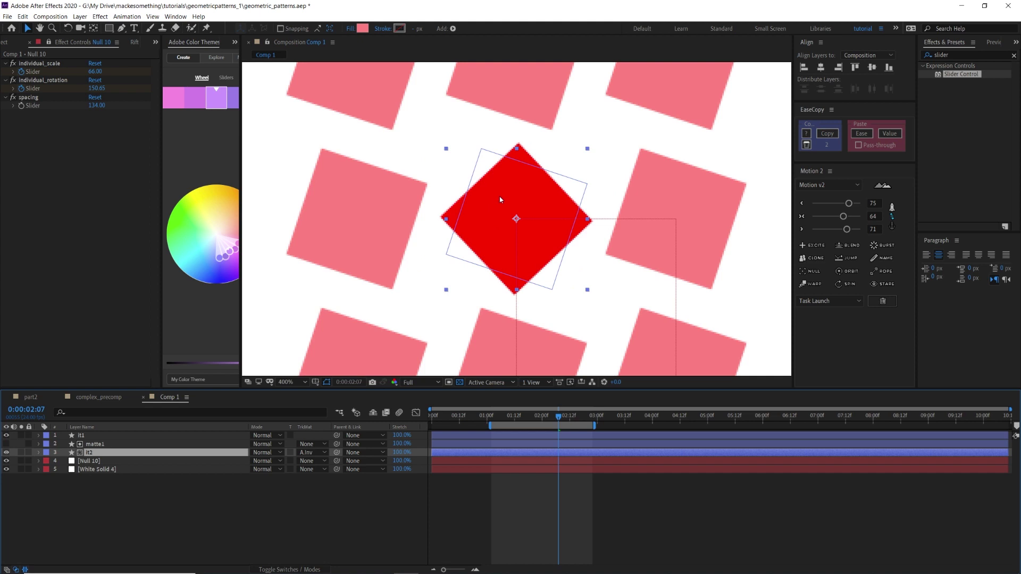
pyautogui.press('F2')
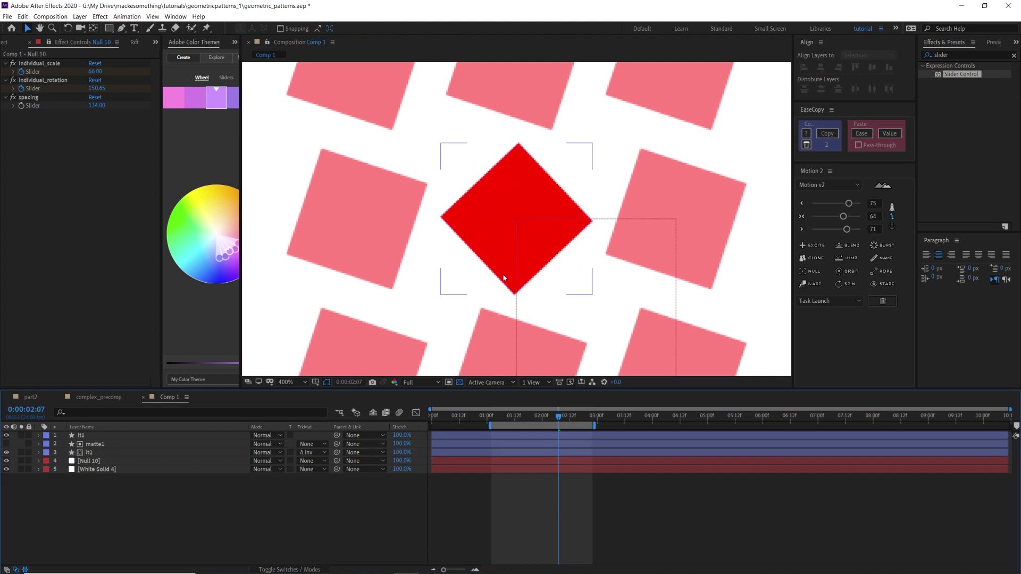
pyautogui.press(',')
pyautogui.press(',')
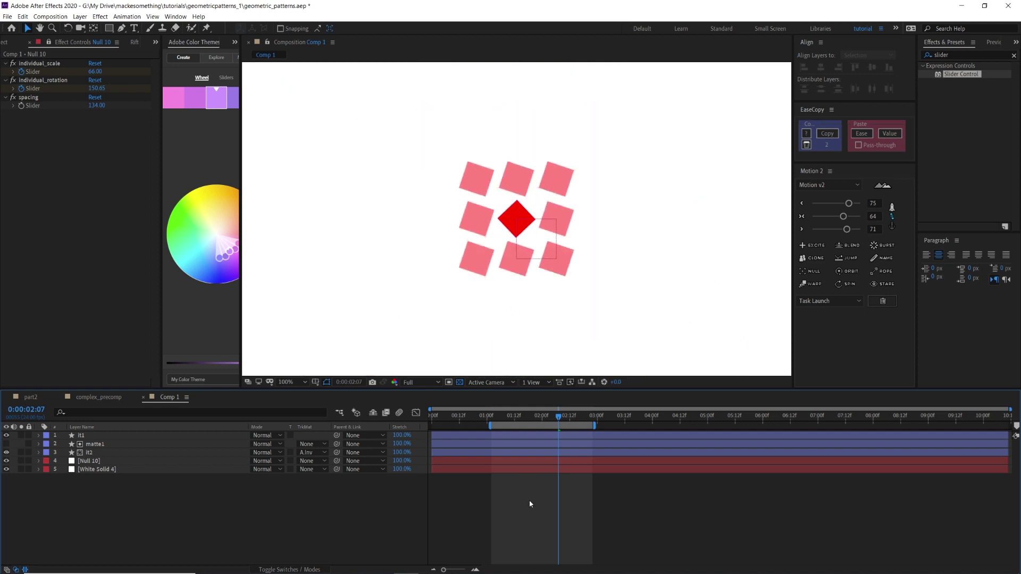
# Step: Duplicate the matte1 and it2 layers together and move the copies below the original it2
pyautogui.click(90, 452)
pyautogui.keyDown('ctrl'); pyautogui.click(94, 444); pyautogui.keyUp('ctrl')
pyautogui.hotkey('ctrl', 'd')
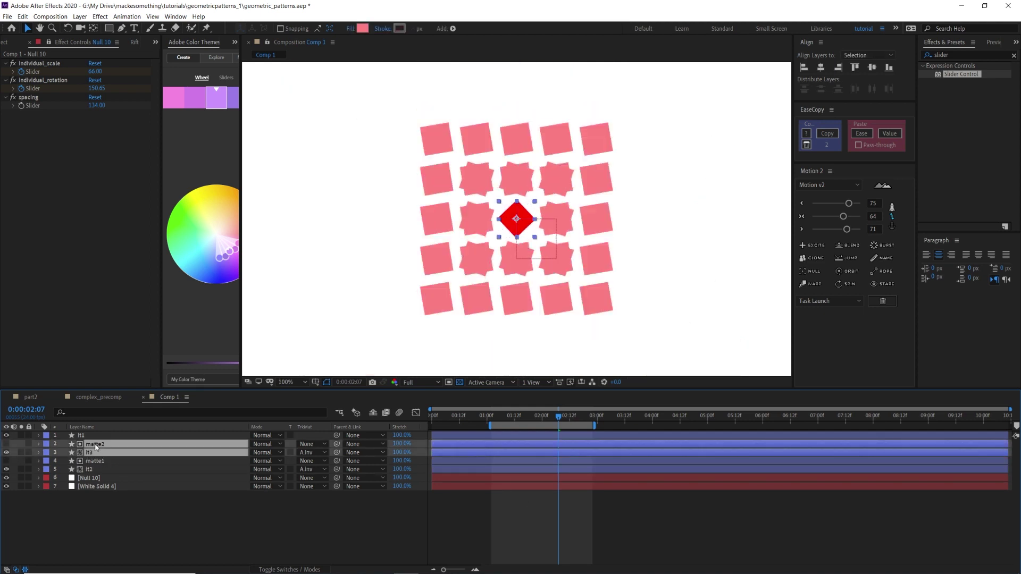
pyautogui.moveTo(99, 456); pyautogui.dragTo(98, 473)
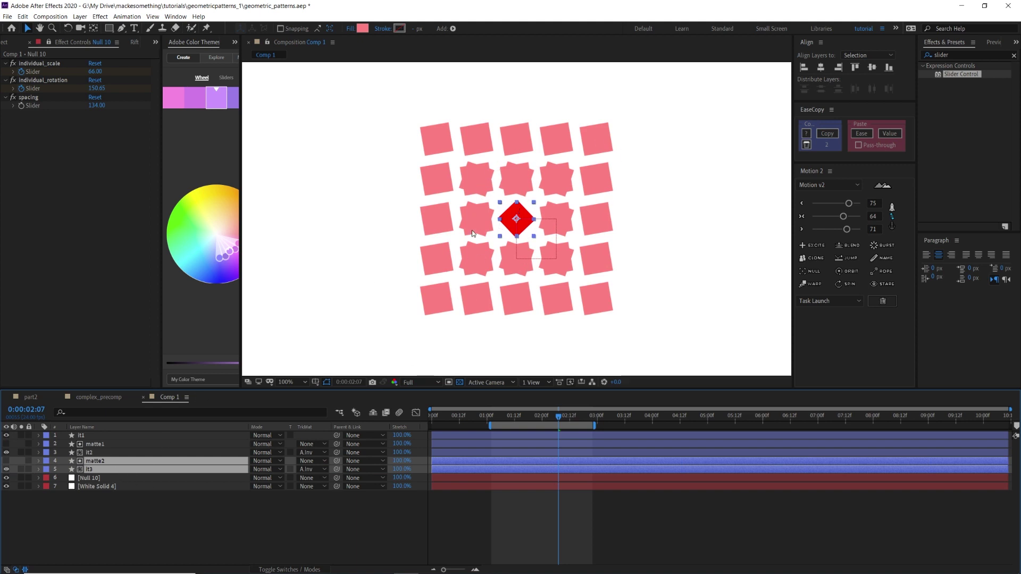
# Step: Lower the null's spacing slider to 18 to test whether it drives the square grid
pyautogui.click(502, 505)
pyautogui.press(',')
pyautogui.press('.')
pyautogui.moveTo(97, 105); pyautogui.dragTo(85, 106)
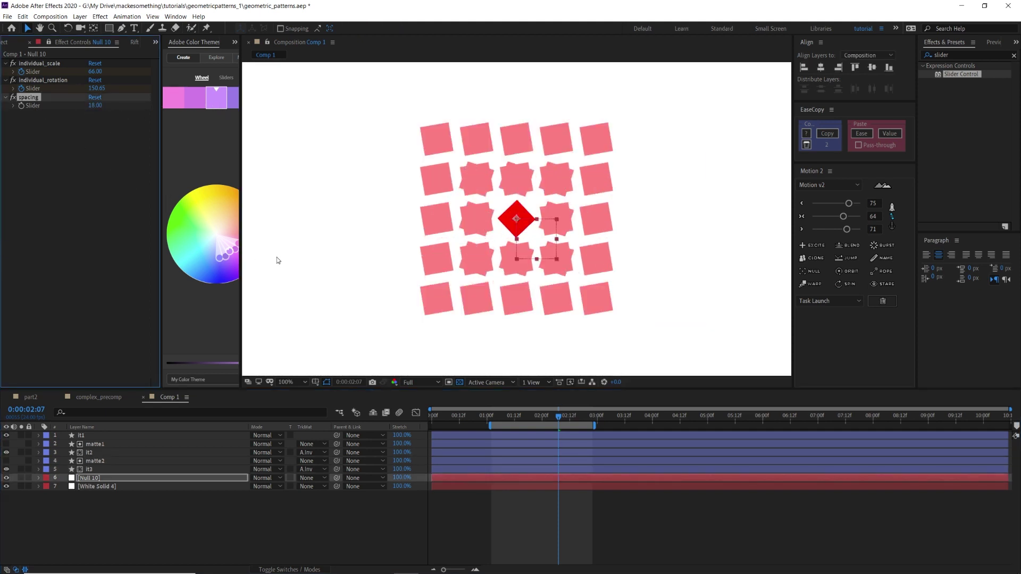
# Step: Undo the spacing change and the duplication of the matte1 and it2 layers
pyautogui.hotkey('ctrl', 'z')
pyautogui.hotkey('ctrl', 'z')
pyautogui.hotkey('ctrl', 'z')
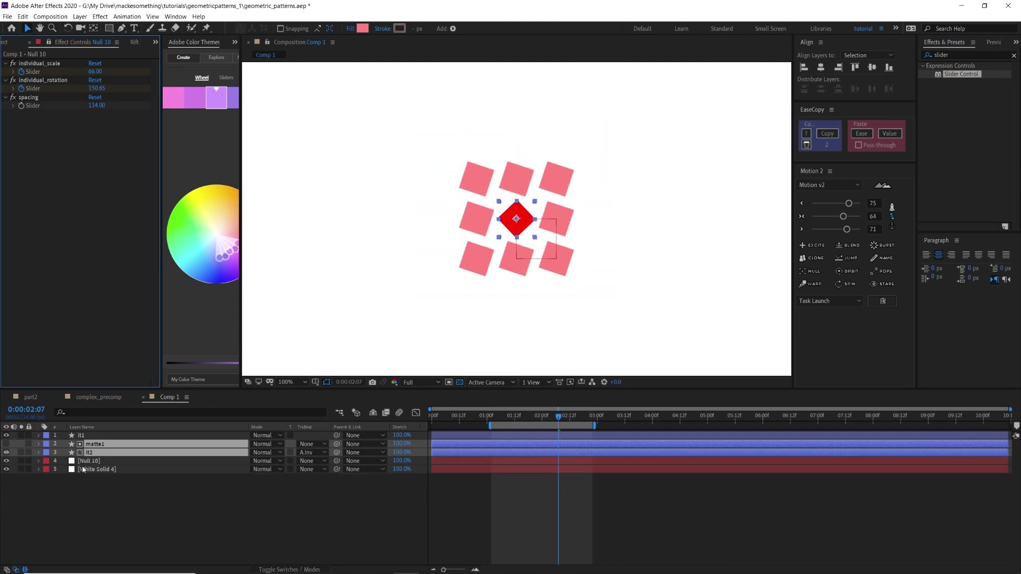
pyautogui.click(100, 502)
# Step: Link the Position of Repeater 1 in the it2 layer to the null's spacing slider with an expression
pyautogui.click(81, 453)
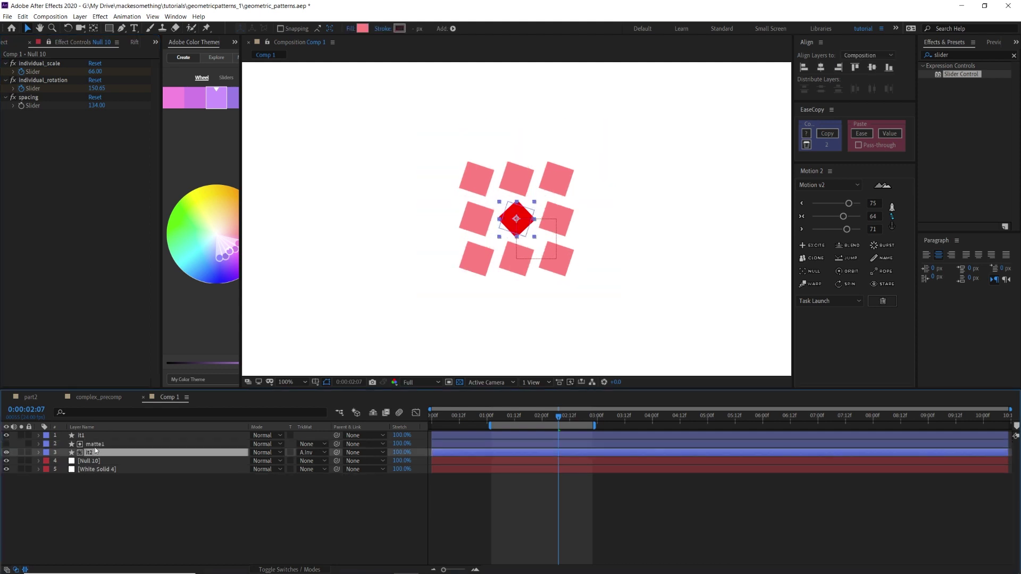
pyautogui.click(39, 453)
pyautogui.click(48, 461)
pyautogui.click(74, 487)
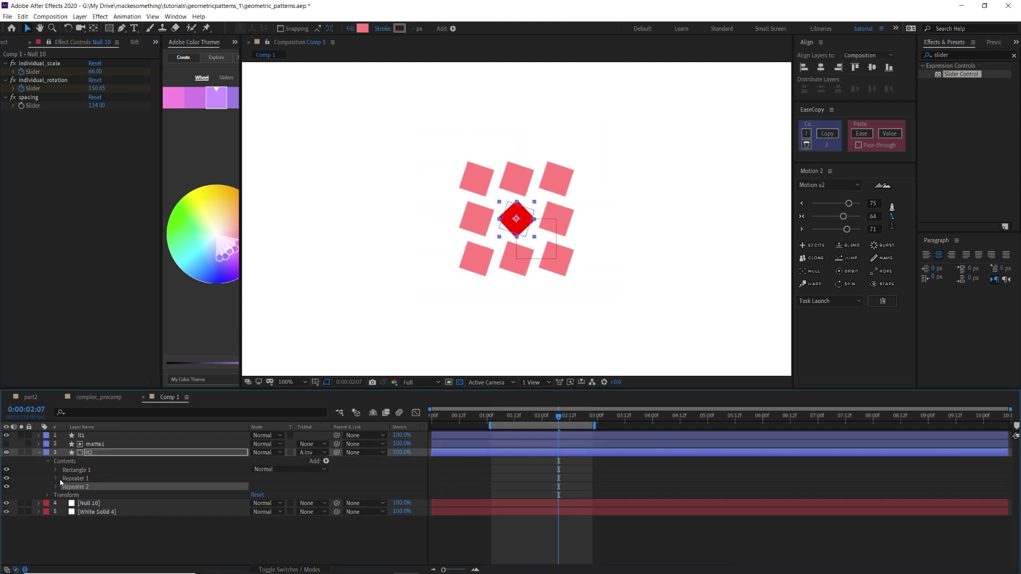
pyautogui.click(56, 478)
pyautogui.click(65, 512)
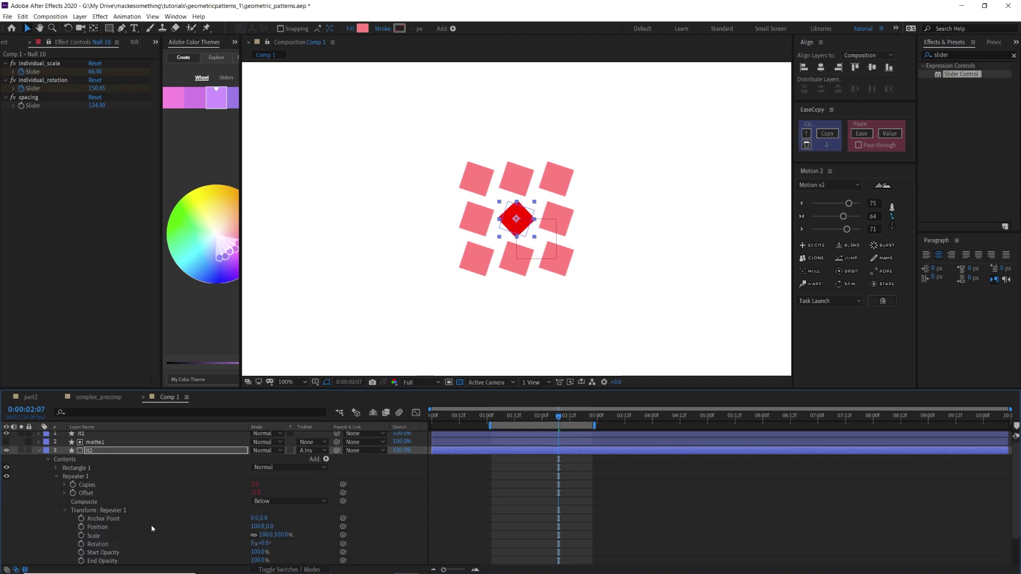
pyautogui.moveTo(251, 526); pyautogui.dragTo(280, 537)
pyautogui.hotkey('ctrl', 'z')
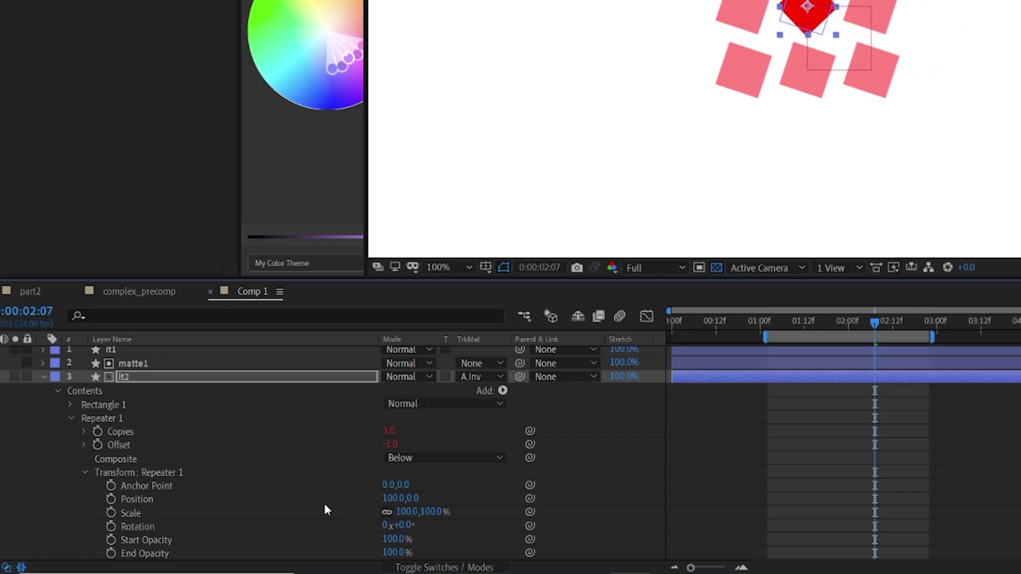
pyautogui.keyDown('alt'); pyautogui.click(110, 499); pyautogui.keyUp('alt')
pyautogui.moveTo(280, 538); pyautogui.dragTo(30, 101)
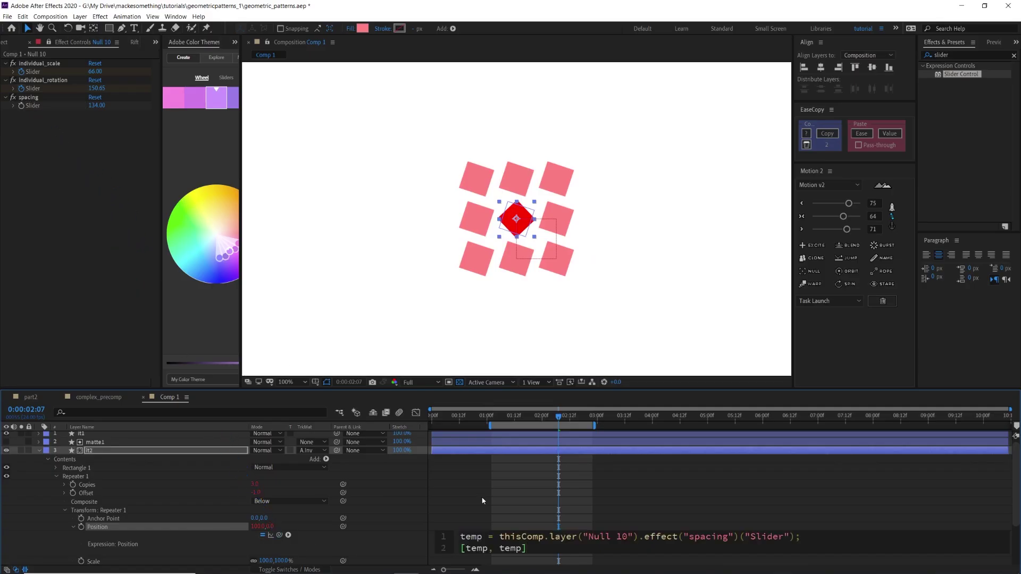
pyautogui.click(500, 497)
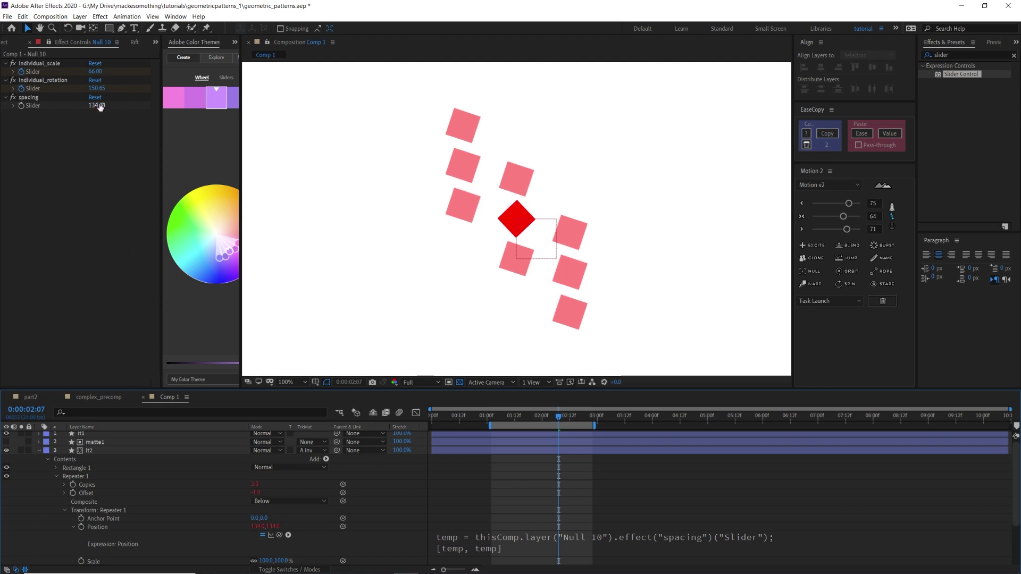
# Step: Lower the null's spacing slider to 95 to test the Repeater 1 link, and undo that change
pyautogui.moveTo(104, 105)
pyautogui.mouseDown()
pyautogui.moveTo(138, 105)
pyautogui.moveTo(109, 105)
pyautogui.mouseUp()
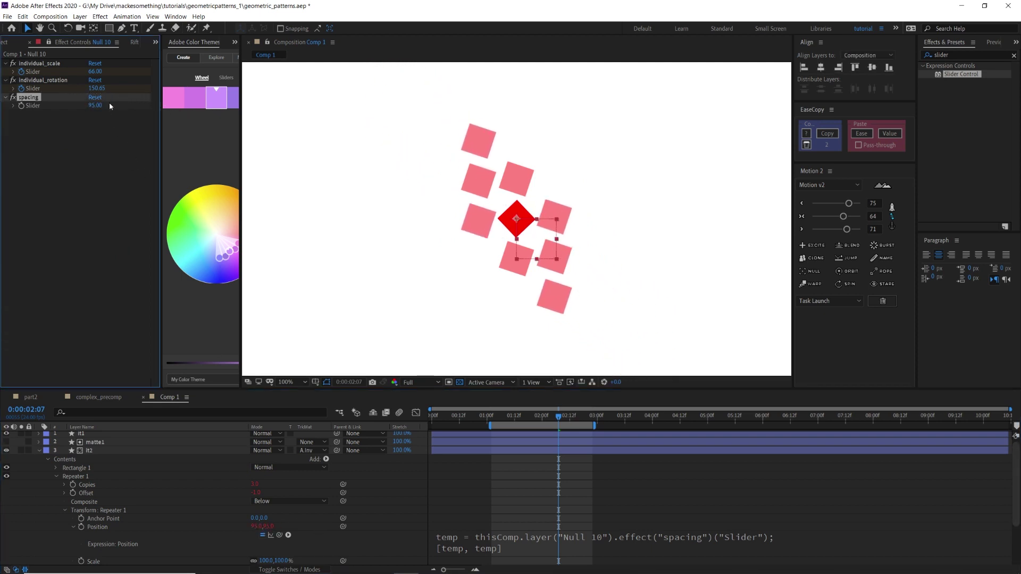
pyautogui.hotkey('ctrl', 'z')
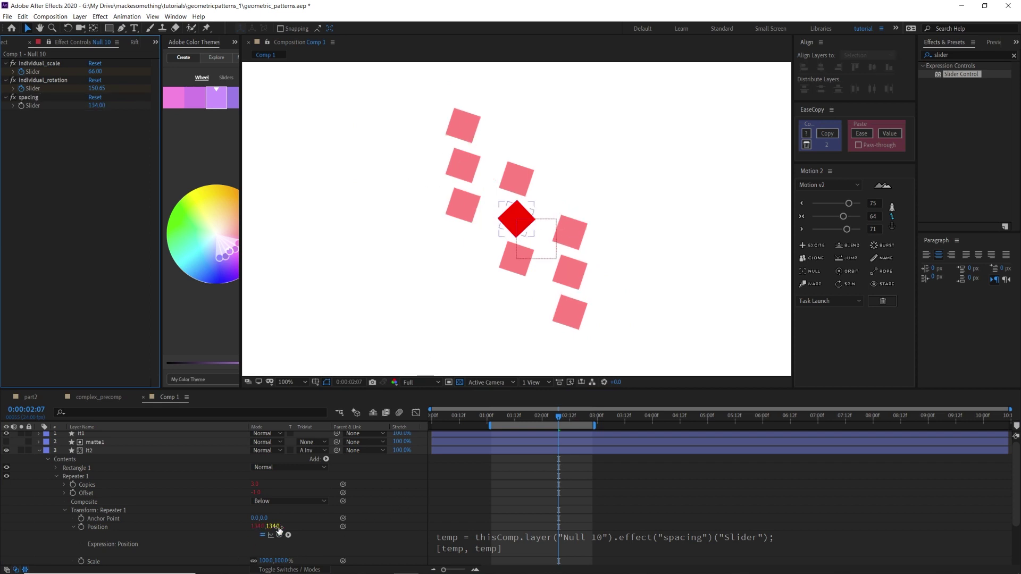
# Step: Change the second line of it2's Repeater 1 Position expression to [temp, 0] so spacing drives only the horizontal axis
pyautogui.click(503, 548)
pyautogui.click(503, 548)
pyautogui.moveTo(520, 548); pyautogui.dragTo(500, 549)
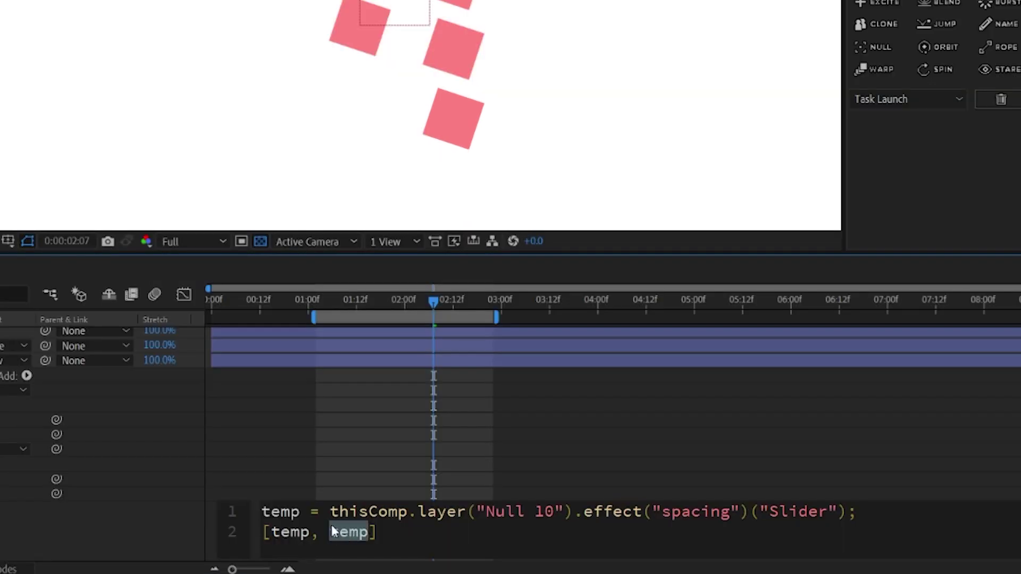
pyautogui.press('BackSpace')
pyautogui.write('0')
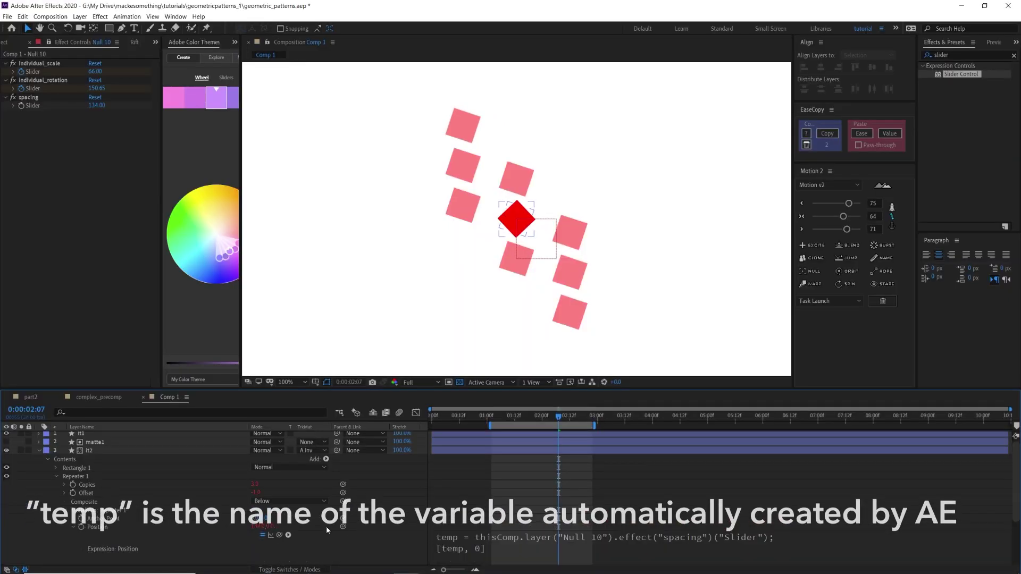
pyautogui.click(276, 533)
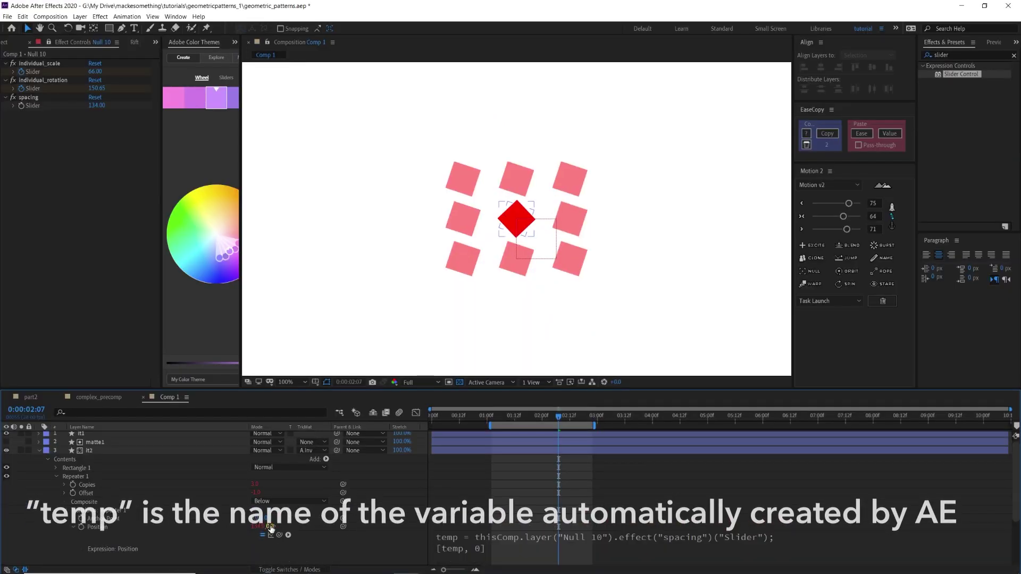
# Step: Copy the Position expression from it2's Repeater 1 to the Position of its Repeater 2
pyautogui.scroll(-2, 192, 533)
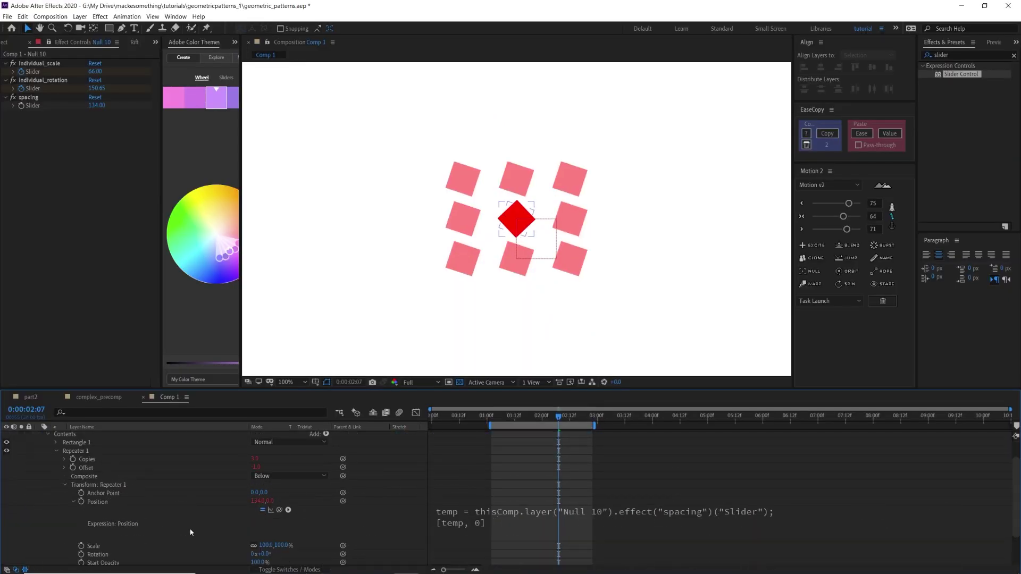
pyautogui.click(126, 504)
pyautogui.rightClick(107, 503)
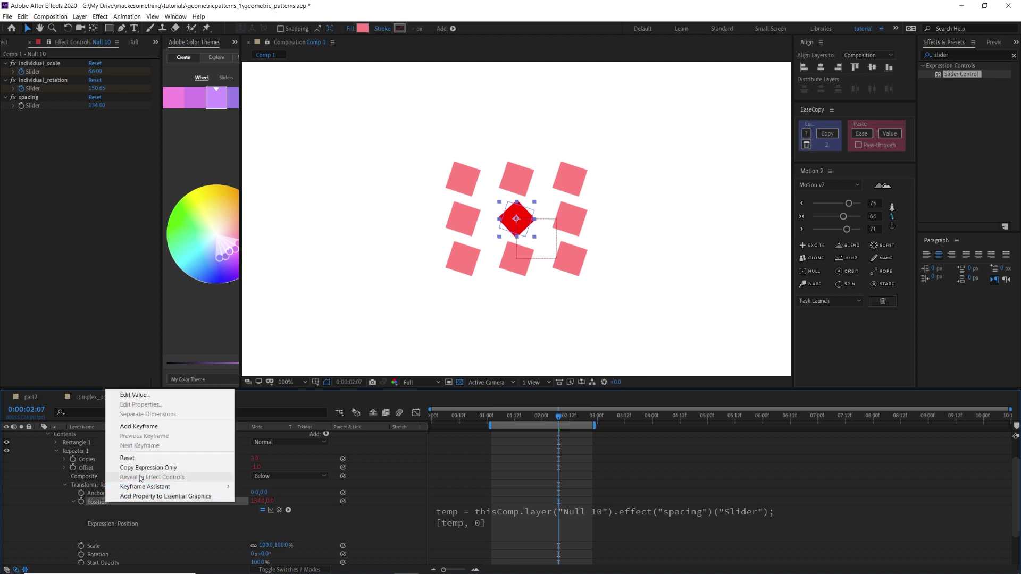
pyautogui.click(143, 468)
pyautogui.scroll(-3, 129, 490)
pyautogui.click(55, 535)
pyautogui.scroll(-3, 62, 532)
pyautogui.click(63, 534)
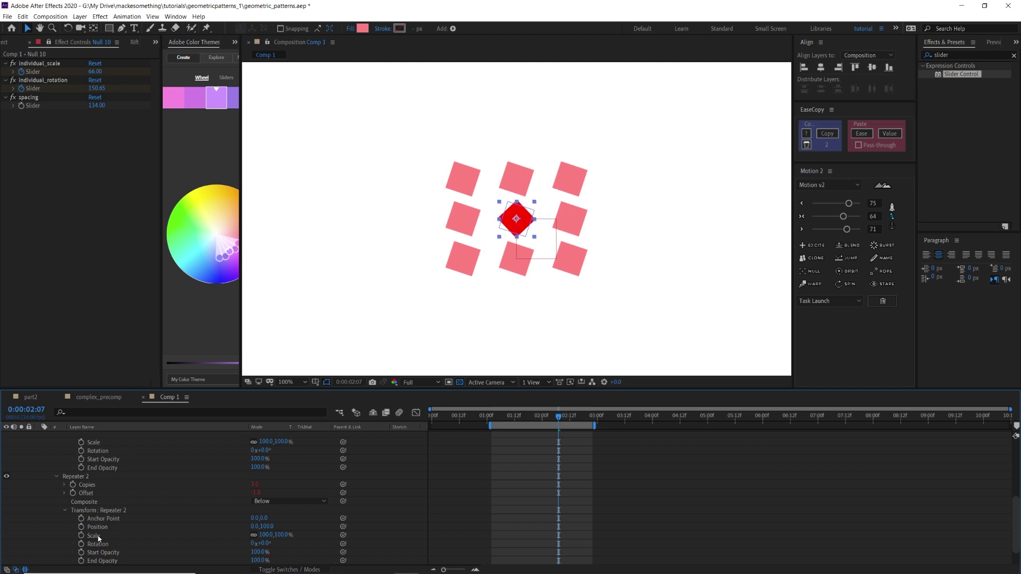
pyautogui.click(102, 528)
pyautogui.hotkey('ctrl', 'v')
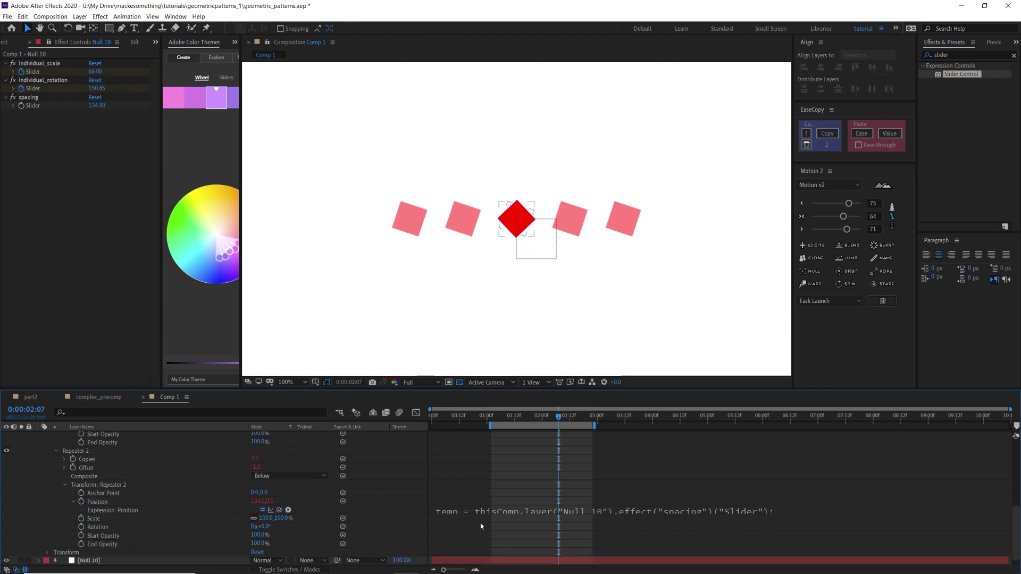
# Step: Change the second line of it2's Repeater 2 Position expression to [0, temp] so spacing drives only the vertical axis
pyautogui.click(484, 523)
pyautogui.doubleClick(484, 523)
pyautogui.write('0')
pyautogui.press('BackSpace')
pyautogui.write('temp')
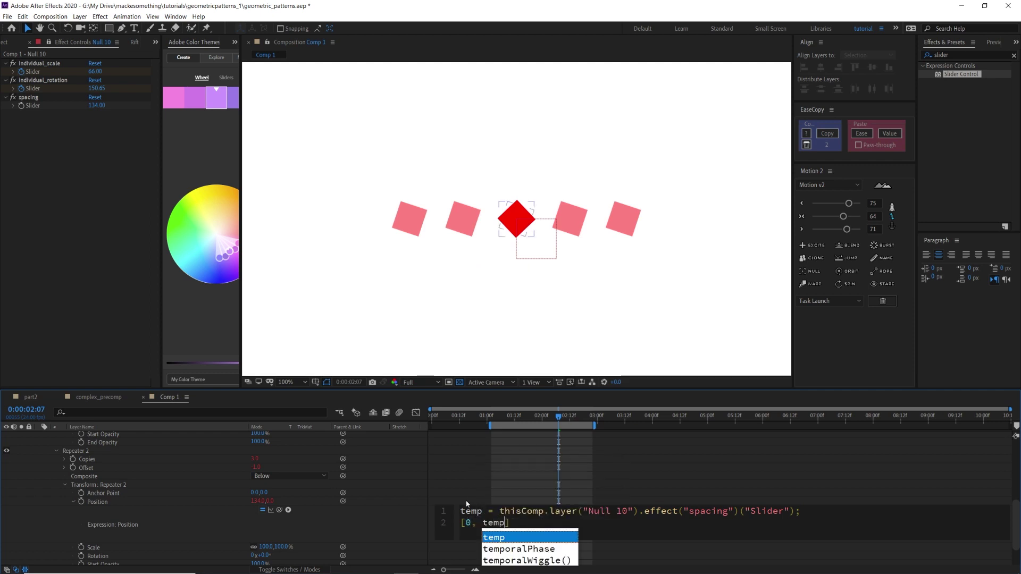
pyautogui.click(471, 477)
# Step: Raise the null's spacing slider to test the spread of the square grid on both axes, and undo that change
pyautogui.scroll(5, 531, 457)
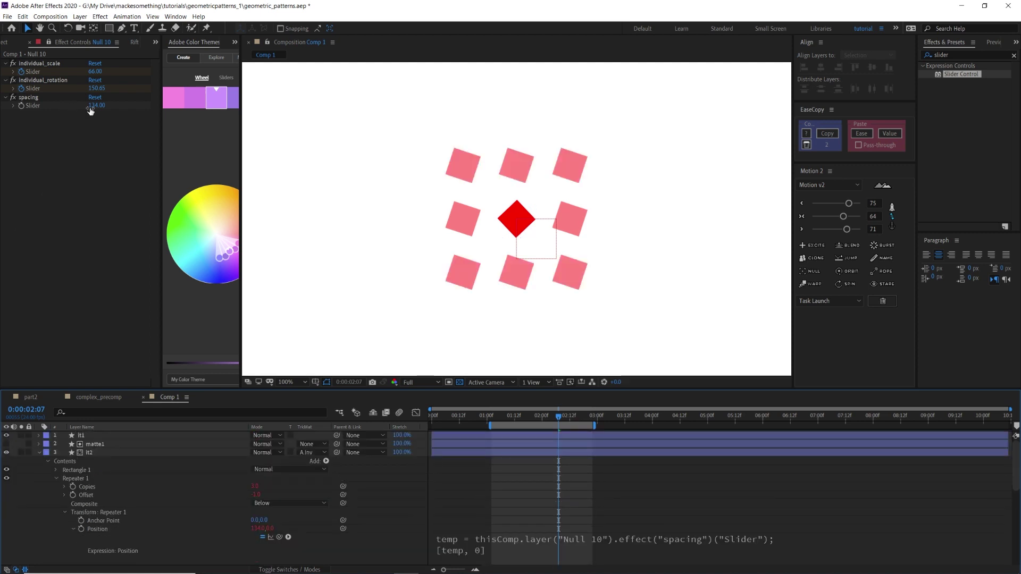
pyautogui.moveTo(97, 105); pyautogui.dragTo(117, 105)
pyautogui.hotkey('ctrl', 'z')
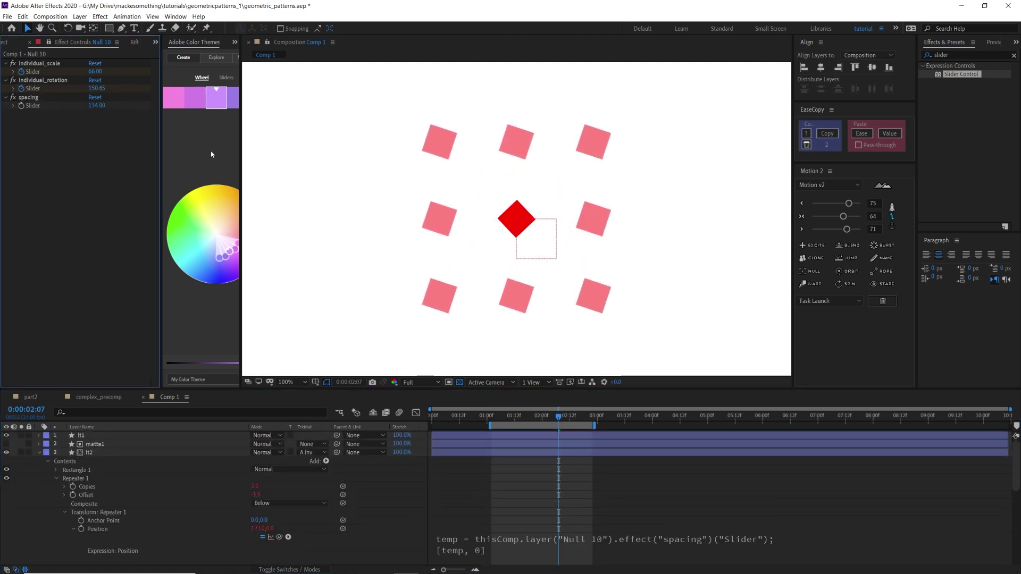
# Step: Replace matte1's repeaters with copies of Repeater 1 and Repeater 2 from the it2 layer
pyautogui.press('u')
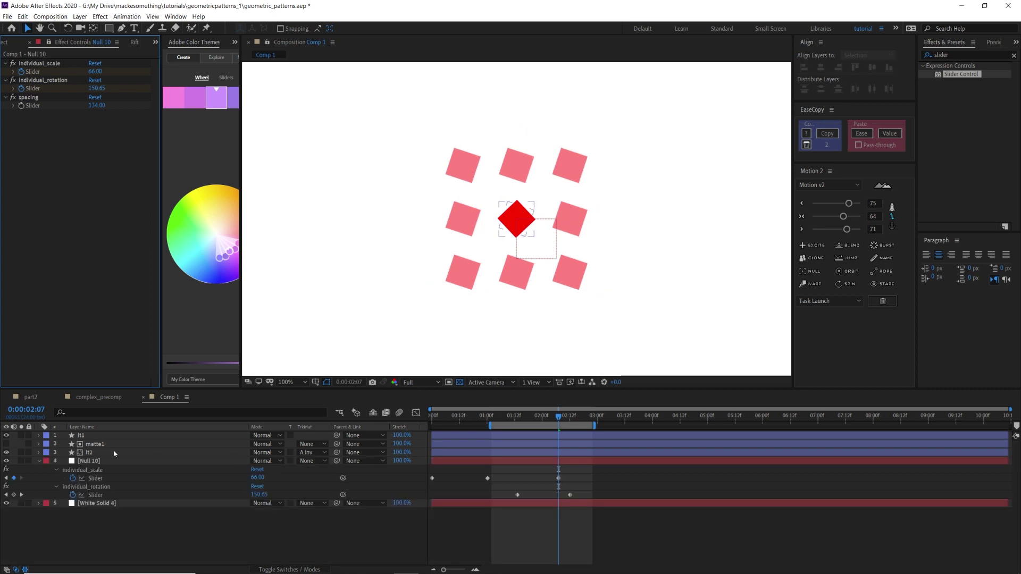
pyautogui.click(44, 453)
pyautogui.click(39, 453)
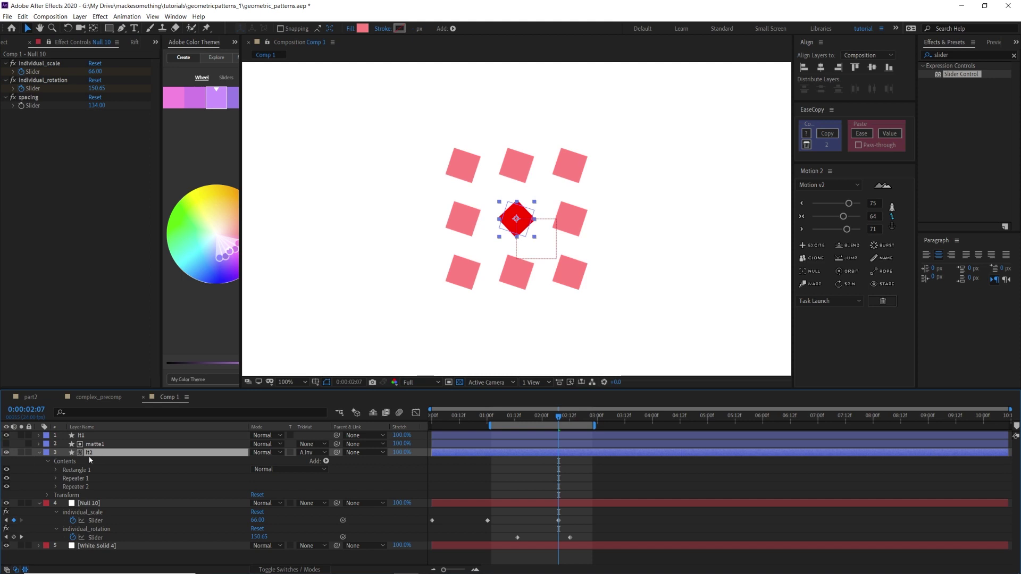
pyautogui.click(80, 479)
pyautogui.keyDown('shift'); pyautogui.click(85, 487); pyautogui.keyUp('shift')
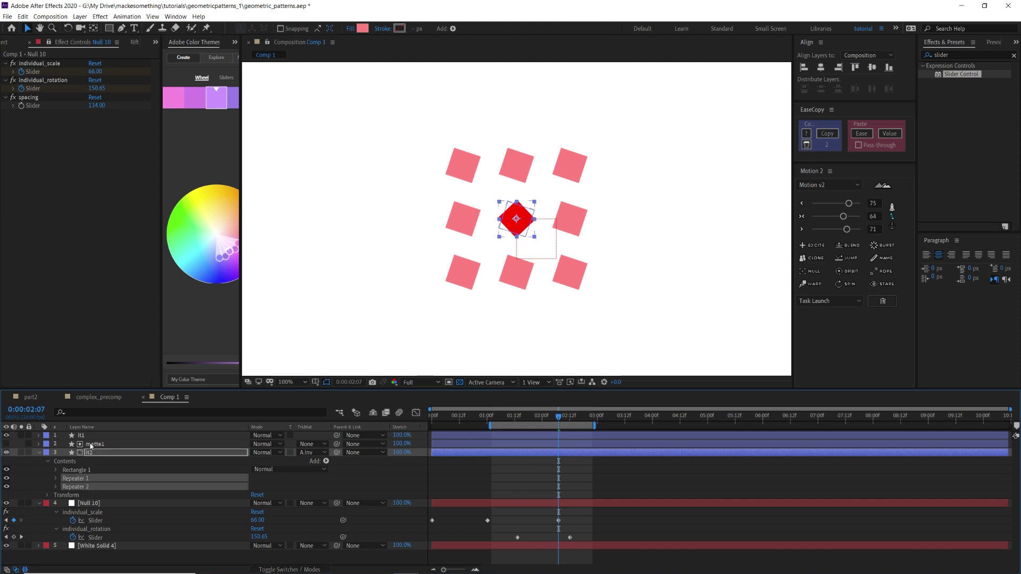
pyautogui.click(90, 446)
pyautogui.click(39, 444)
pyautogui.click(48, 453)
pyautogui.click(80, 479)
pyautogui.keyDown('shift'); pyautogui.click(88, 470); pyautogui.keyUp('shift')
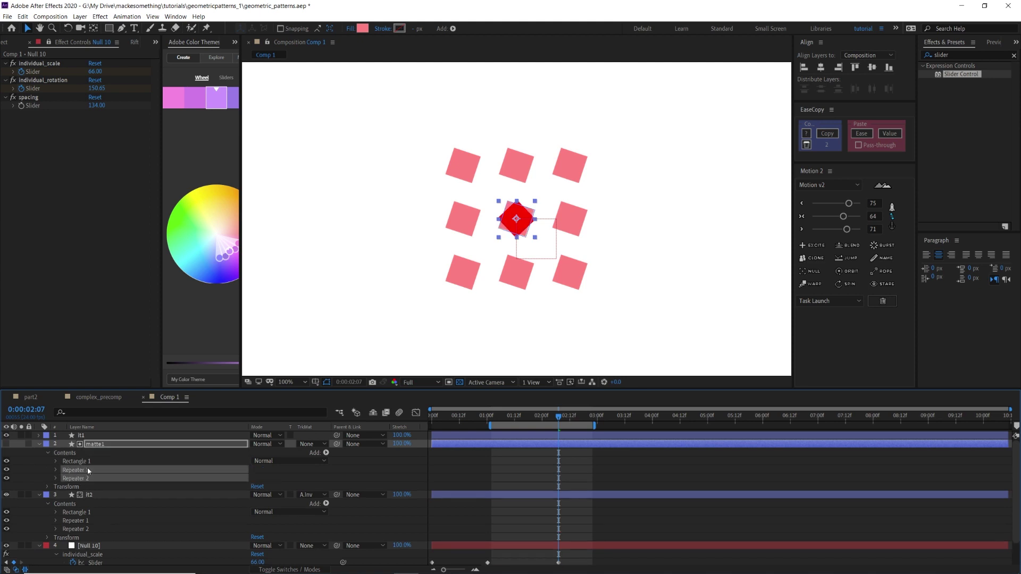
# Step: Make matte1 visible and solo it to inspect its repeated squares at 200% magnification
pyautogui.click(7, 444)
pyautogui.click(21, 445)
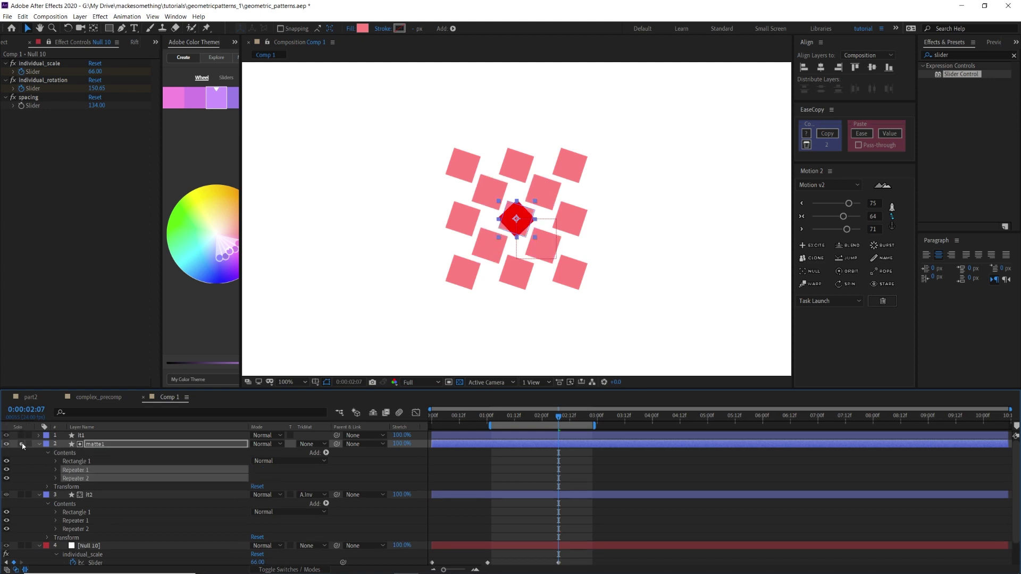
pyautogui.press('.')
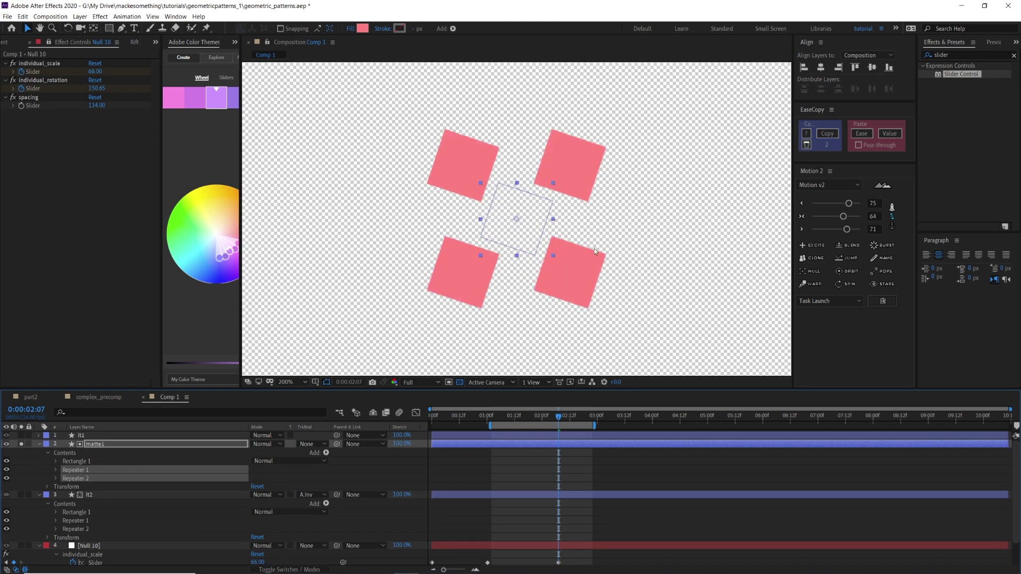
pyautogui.click(355, 476)
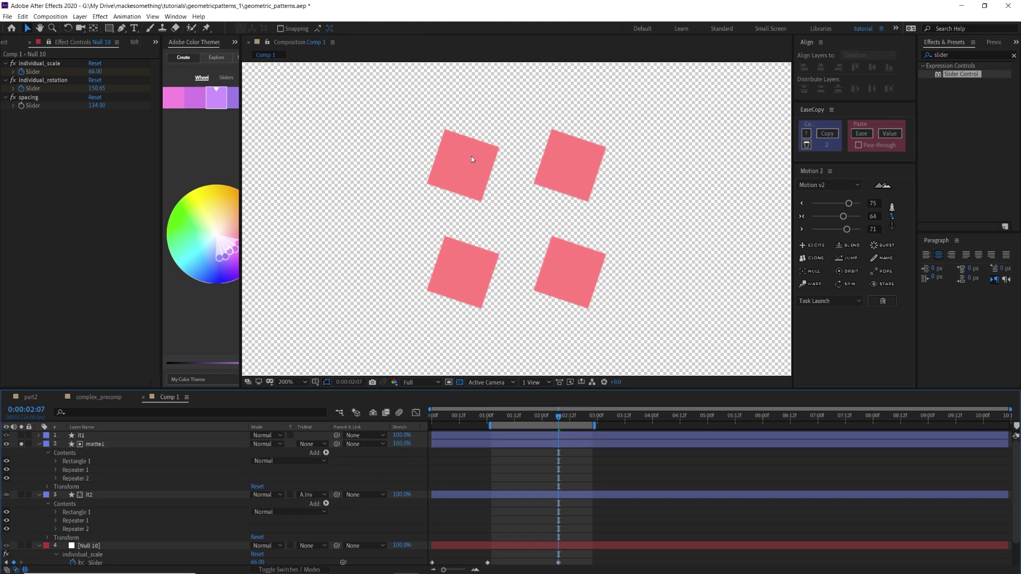
# Step: Change the Copies expression of matte1's Repeater 1 to thisLayer.index-1
pyautogui.click(57, 470)
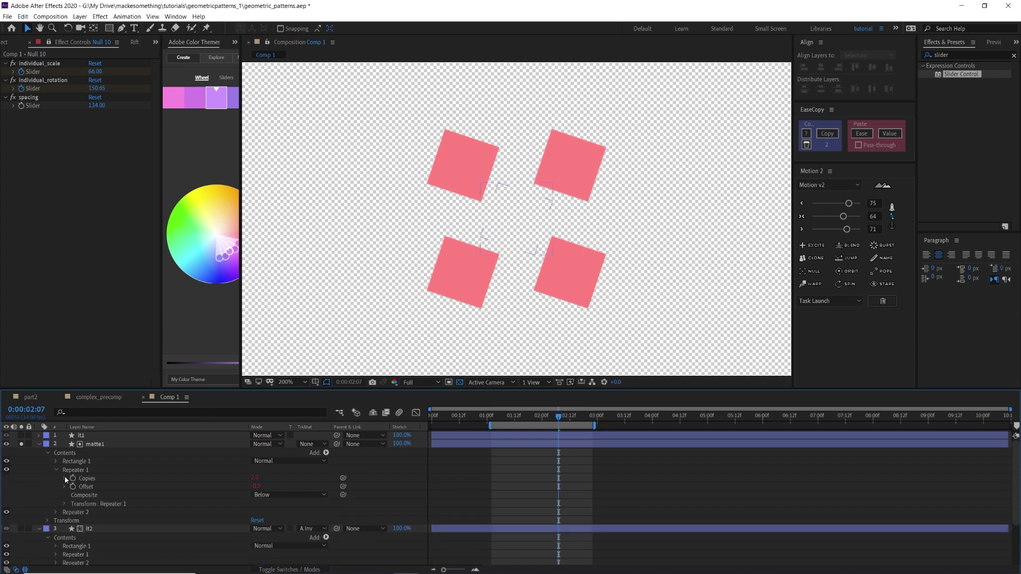
pyautogui.click(62, 478)
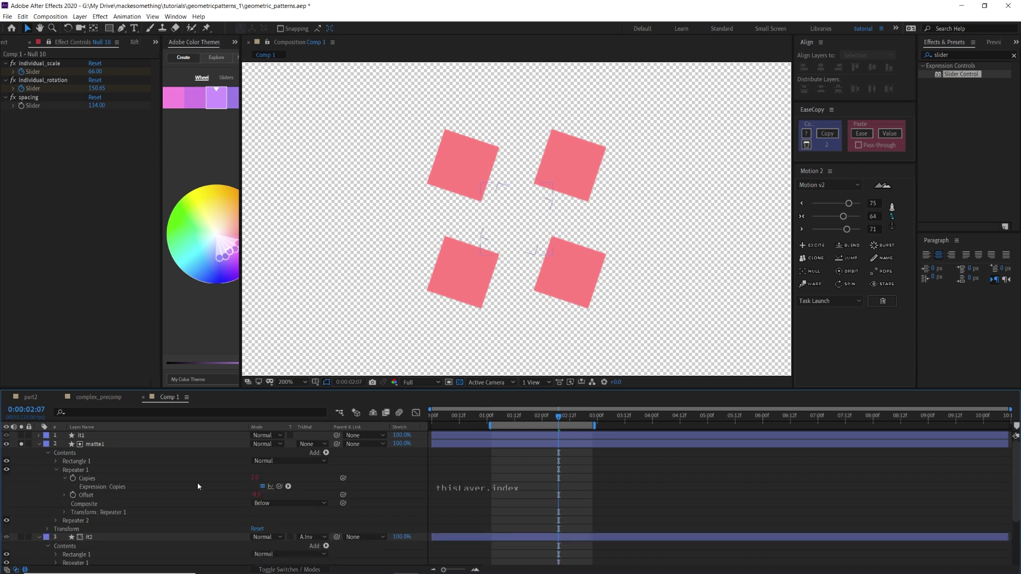
pyautogui.click(504, 486)
pyautogui.press('Right')
pyautogui.write('-1')
pyautogui.click(123, 464)
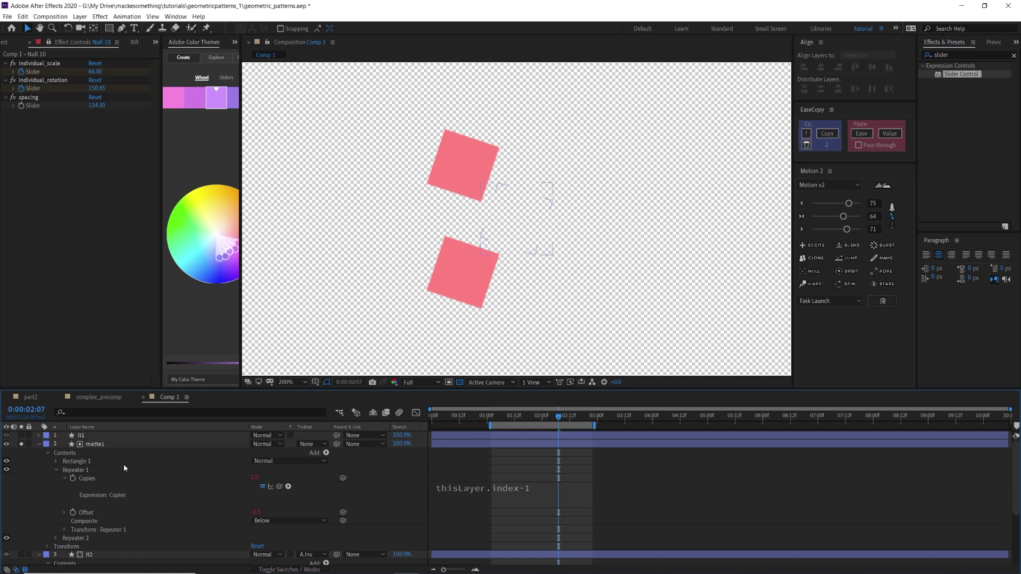
# Step: Change the Offset expression of matte1's Repeater 1 to -0.5*thisLayer.index+1
pyautogui.click(65, 513)
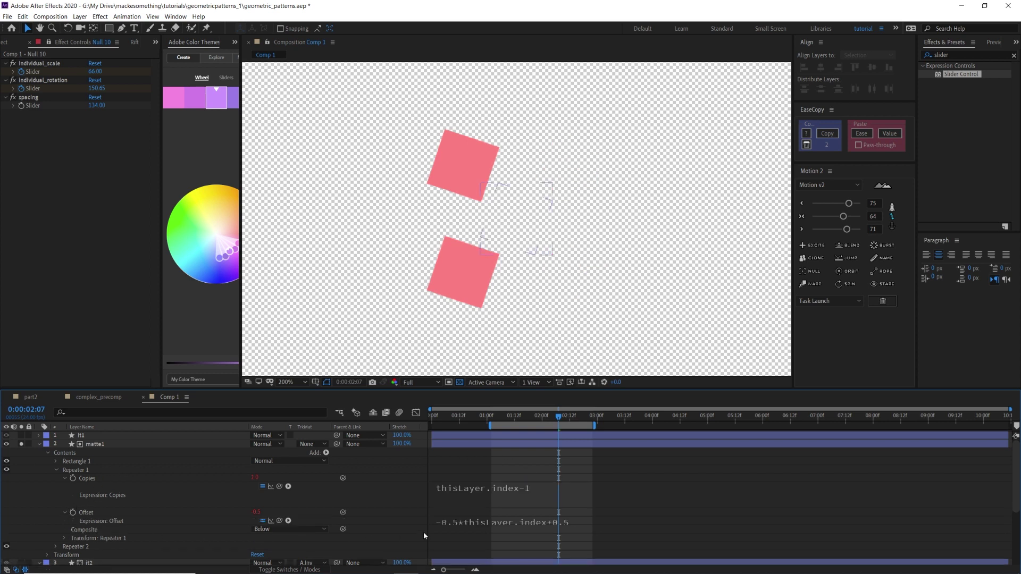
pyautogui.click(540, 523)
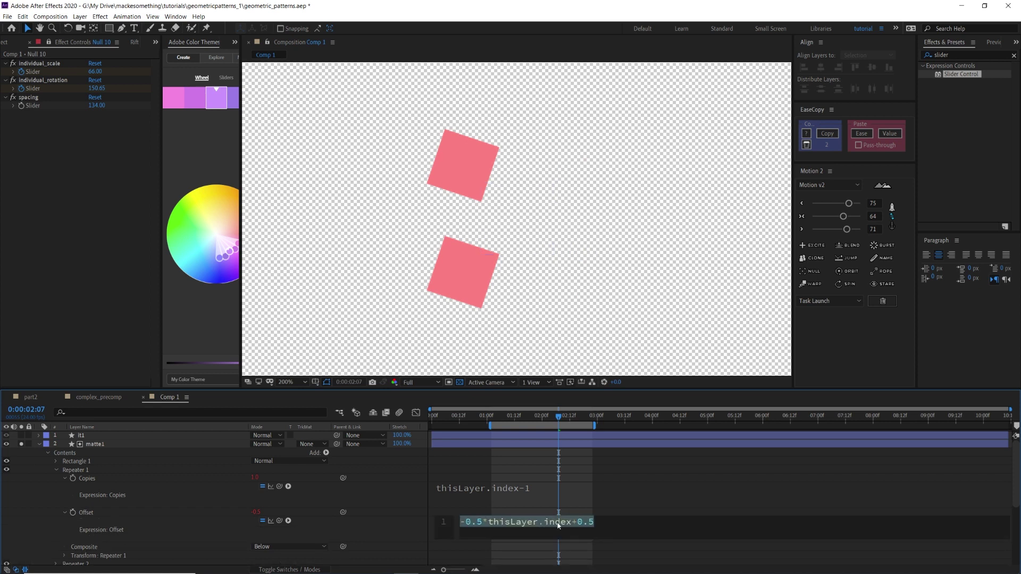
pyautogui.click(604, 521)
pyautogui.press('BackSpace')
pyautogui.write('1')
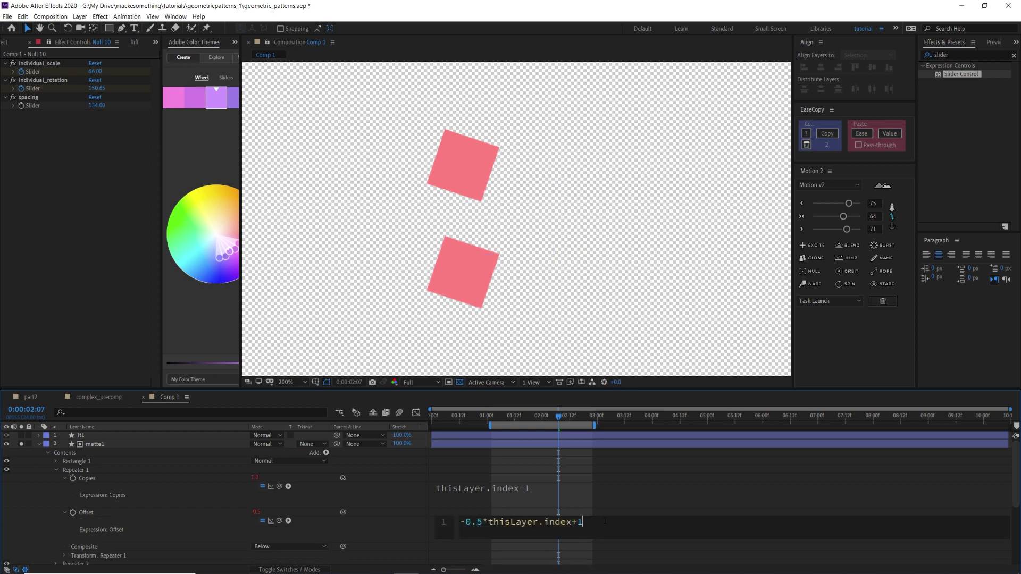
pyautogui.click(98, 513)
# Step: Copy the Copies and Offset expressions of matte1's Repeater 1 and paste them onto its Repeater 2
pyautogui.click(99, 512)
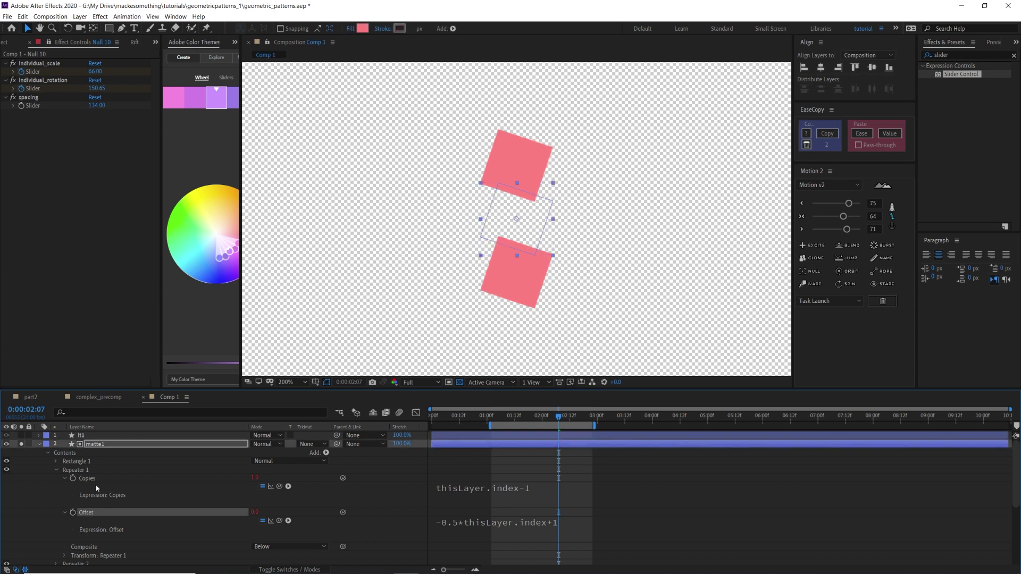
pyautogui.keyDown('shift'); pyautogui.click(98, 479); pyautogui.keyUp('shift')
pyautogui.rightClick(102, 484)
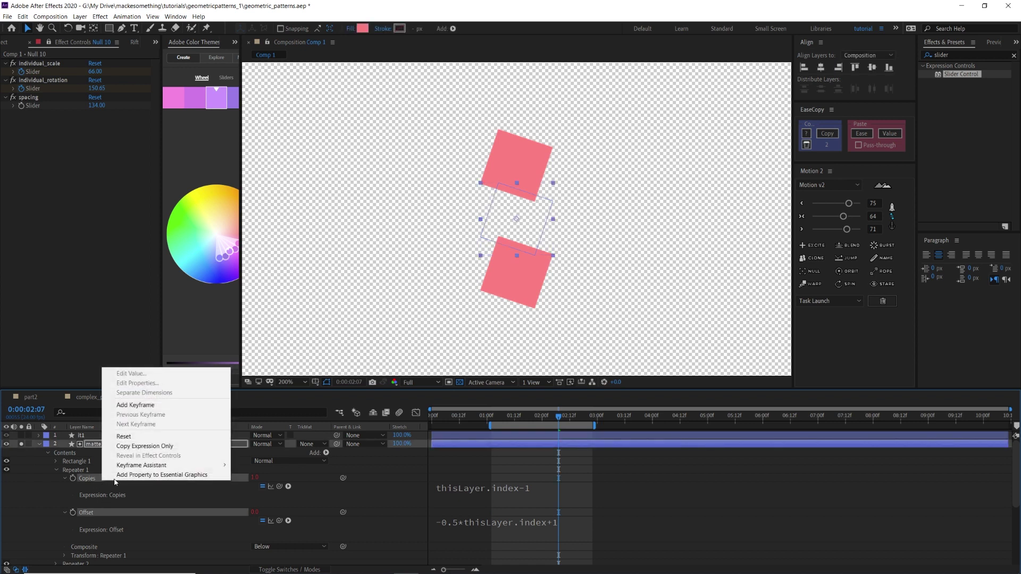
pyautogui.click(138, 445)
pyautogui.scroll(-3, 144, 498)
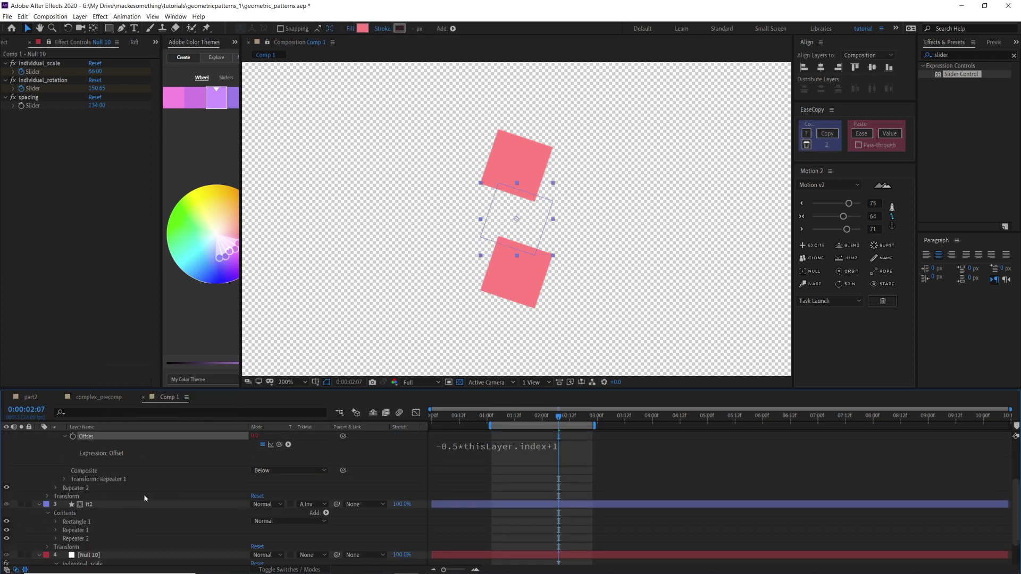
pyautogui.click(55, 488)
pyautogui.click(83, 497)
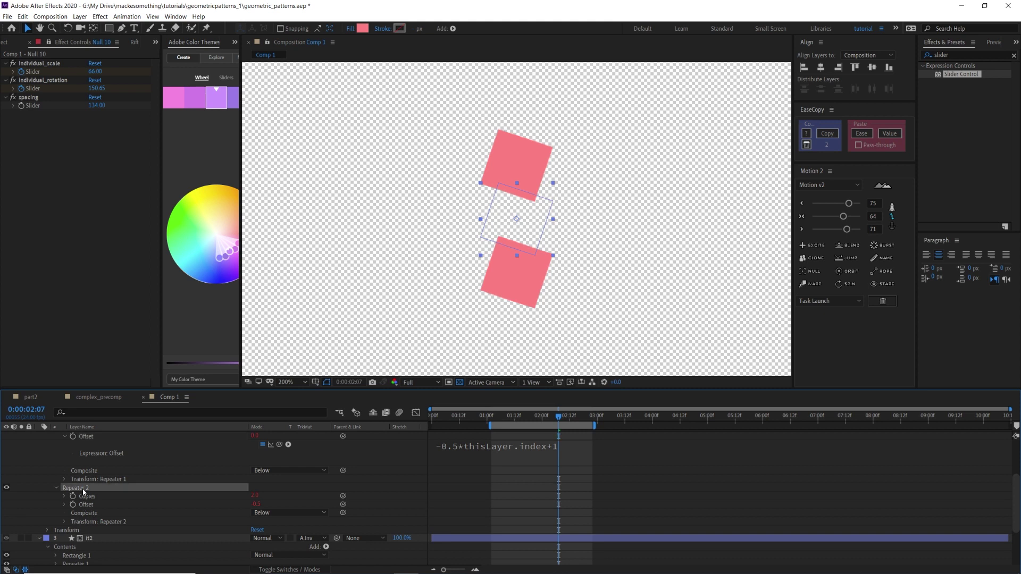
pyautogui.hotkey('ctrl', 'v')
pyautogui.click(504, 478)
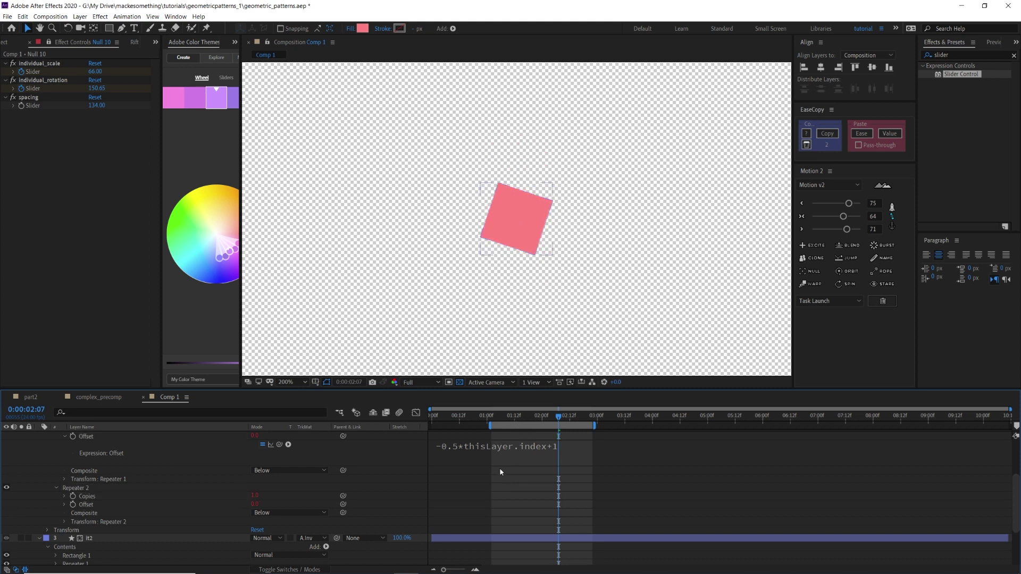
# Step: Collapse matte1's properties, hide the layer and turn off its solo
pyautogui.scroll(3, 461, 461)
pyautogui.hotkey('ctrl', '`')
pyautogui.click(7, 445)
pyautogui.click(21, 444)
# Step: Try duplicating the matte1 and it2 layers together, placing the copies below it2, and preview the animation
pyautogui.click(101, 452)
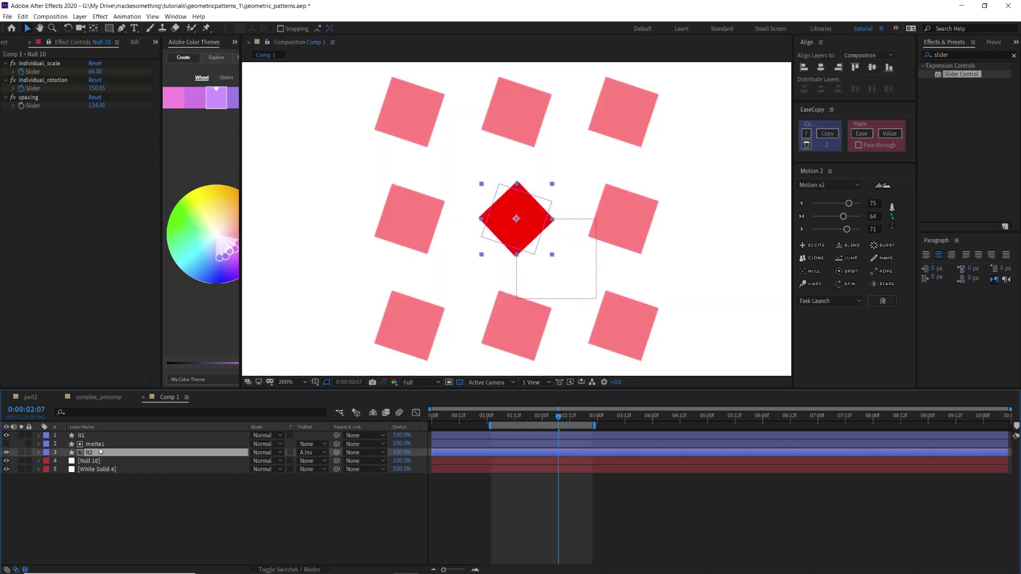
pyautogui.keyDown('shift'); pyautogui.click(99, 445); pyautogui.keyUp('shift')
pyautogui.hotkey('ctrl', 'd')
pyautogui.moveTo(100, 456); pyautogui.dragTo(82, 475)
pyautogui.scroll(-2, 677, 192)
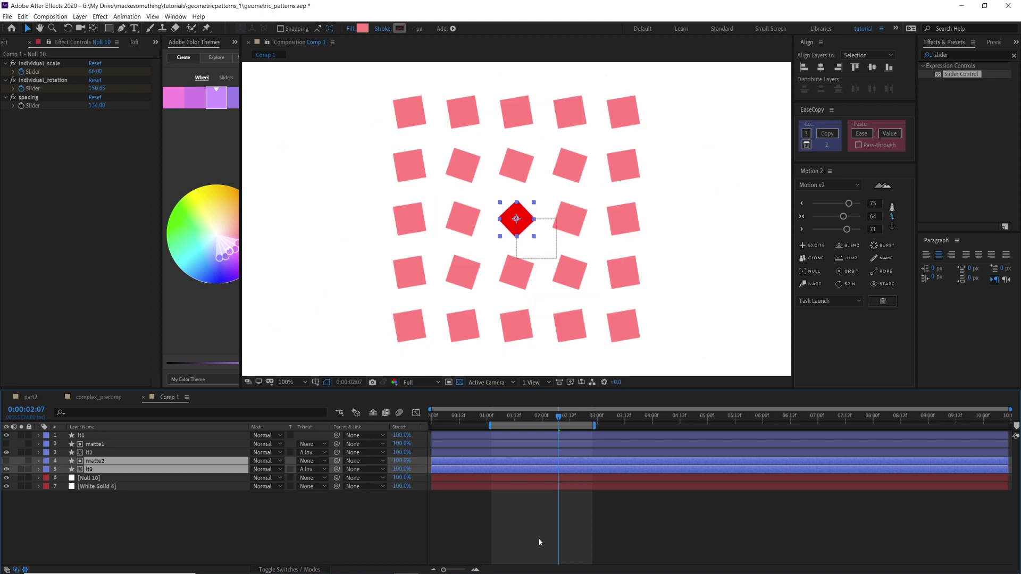
pyautogui.click(542, 536)
pyautogui.moveTo(544, 418); pyautogui.dragTo(569, 421)
# Step: Undo the duplication of the matte1 and it2 layers
pyautogui.hotkey('ctrl', 'z')
pyautogui.hotkey('ctrl', 'z')
pyautogui.hotkey('ctrl', 'z')
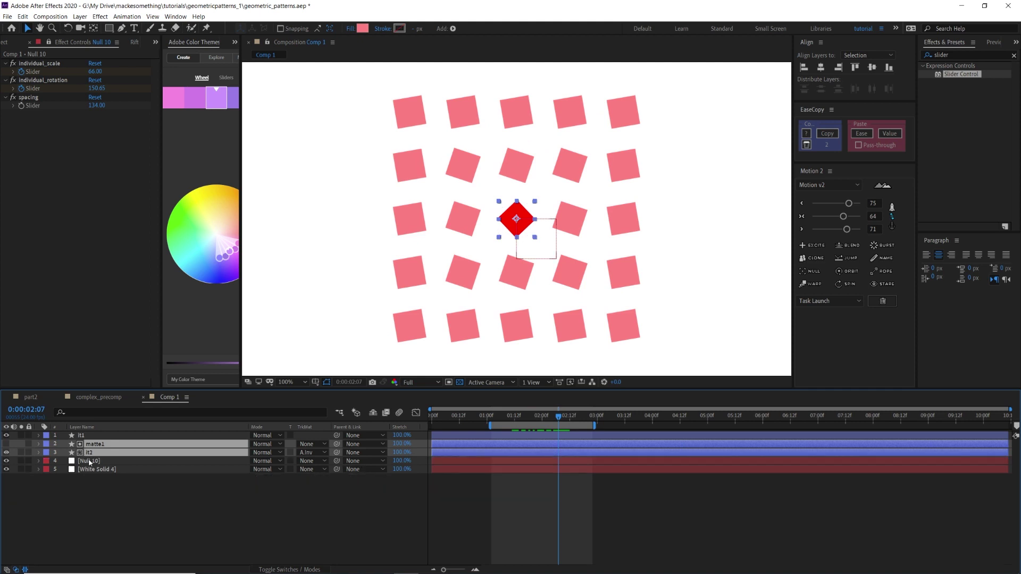
pyautogui.hotkey('ctrl', 'z')
pyautogui.click(194, 524)
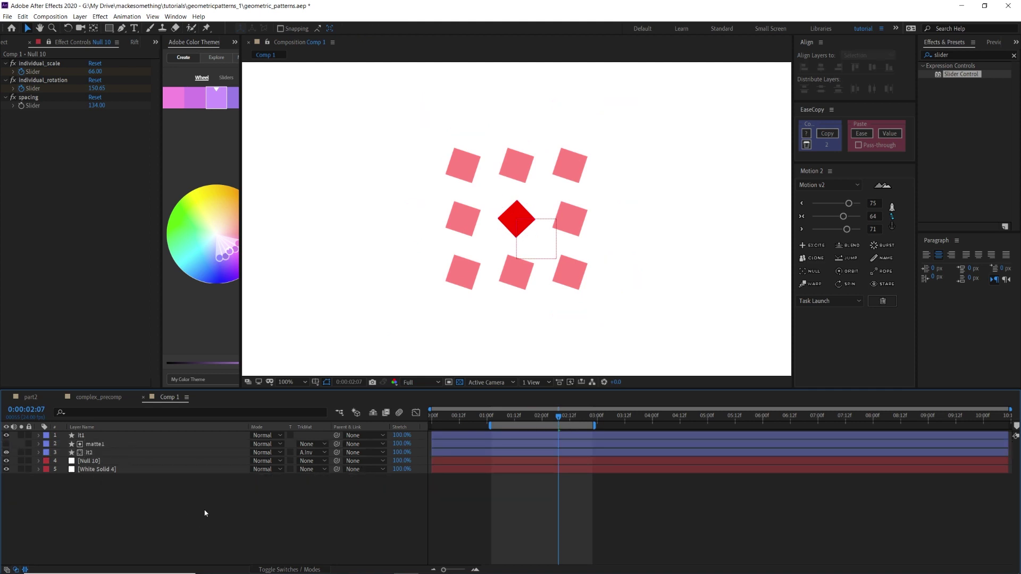
# Step: Examine the coloured squares in the part2 composition up close and return to Comp 1
pyautogui.click(114, 452)
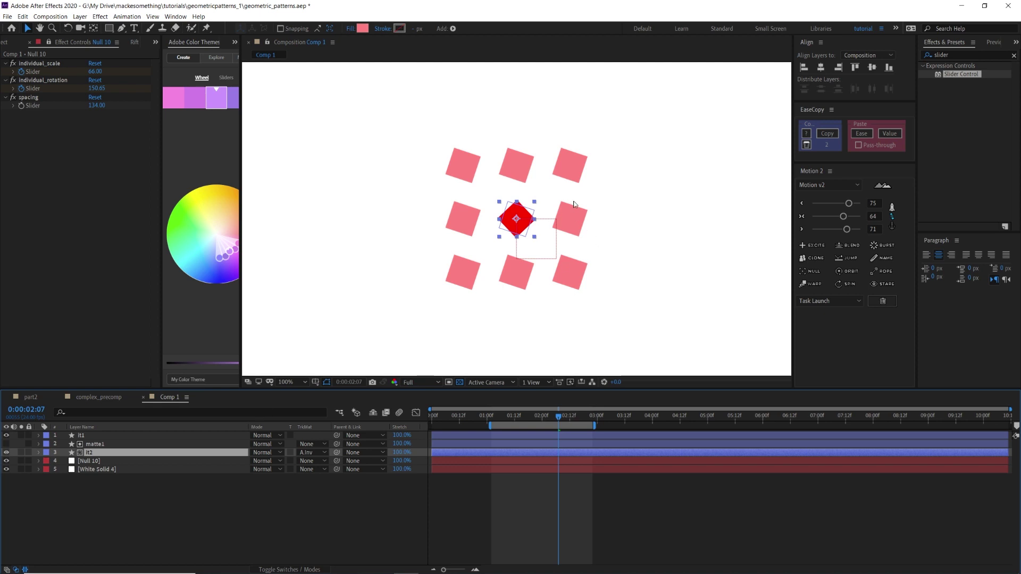
pyautogui.click(29, 397)
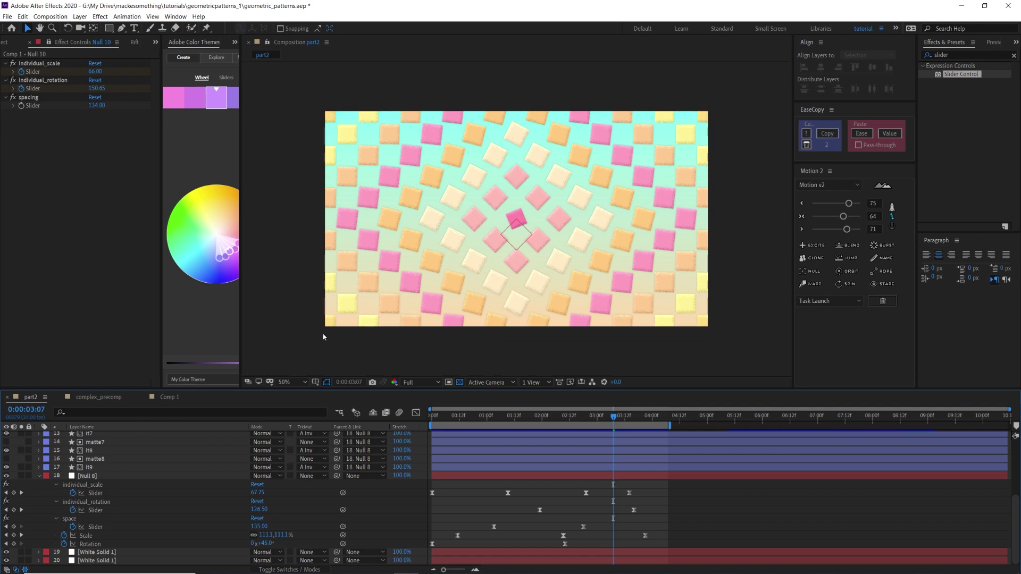
pyautogui.press('.')
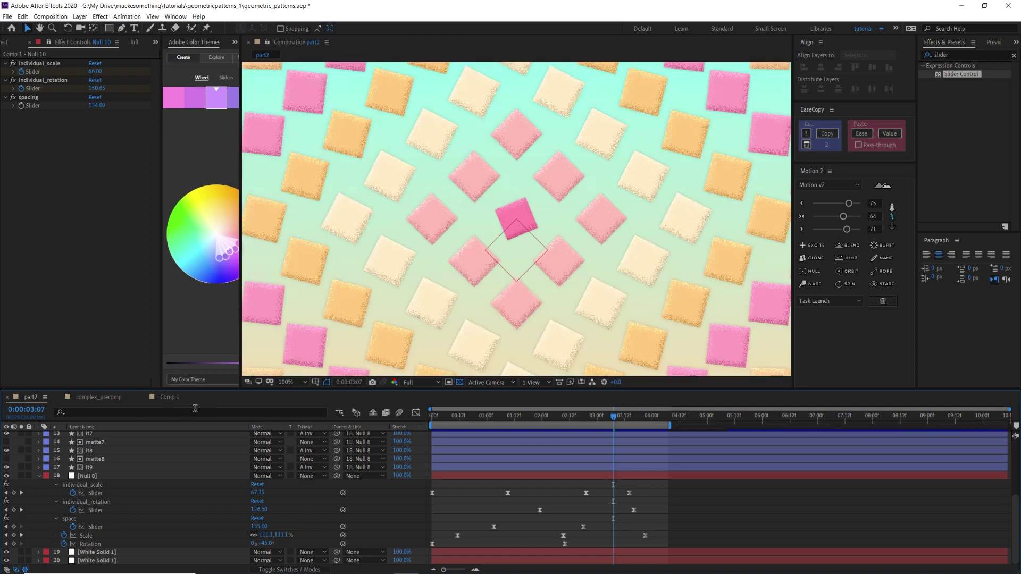
pyautogui.click(169, 397)
# Step: Hide the it1 layer and reveal the Fill 1 properties of Rectangle 1 in the it2 layer
pyautogui.click(6, 435)
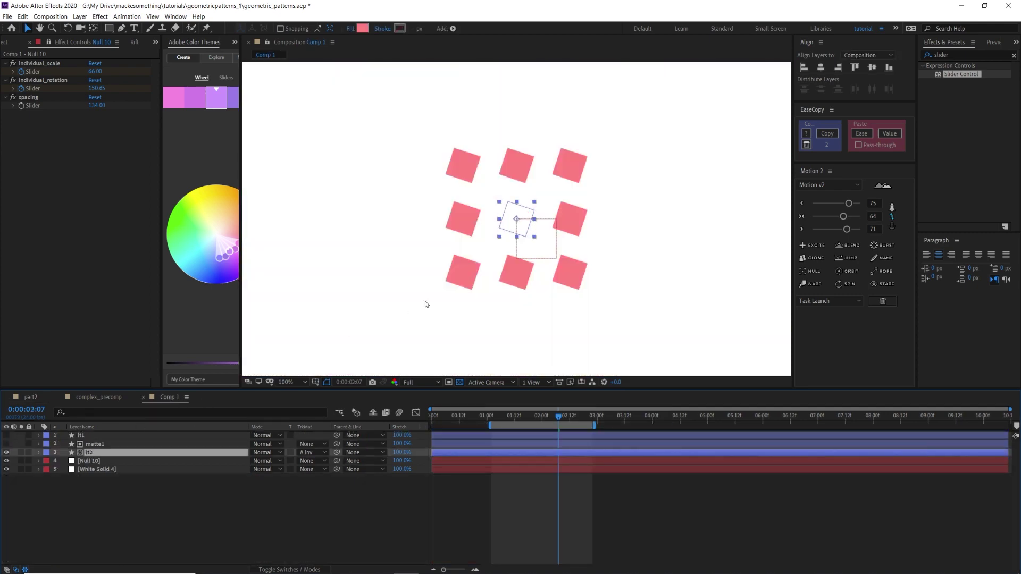
pyautogui.click(315, 465)
pyautogui.click(43, 455)
pyautogui.click(38, 452)
pyautogui.click(47, 462)
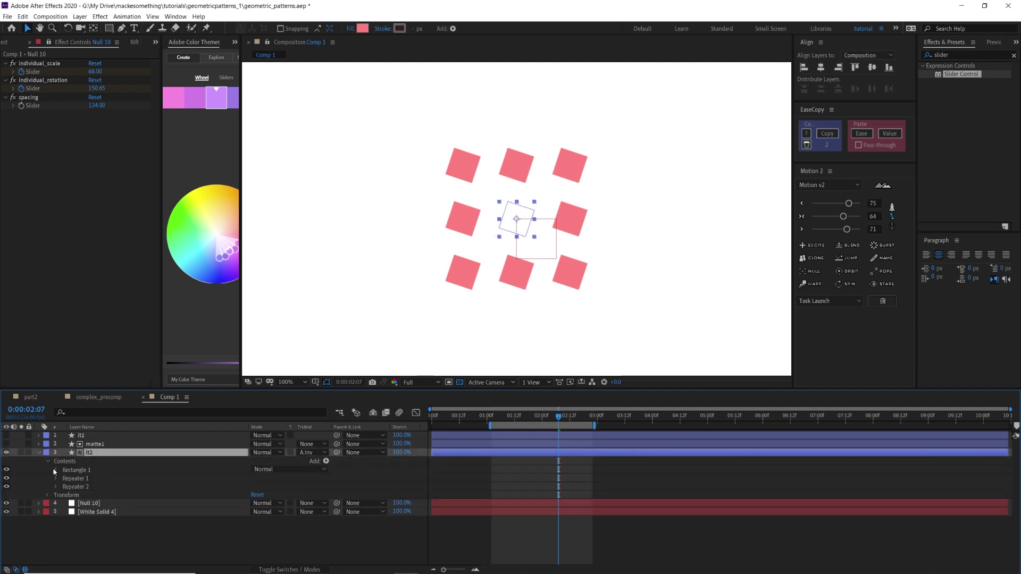
pyautogui.click(56, 470)
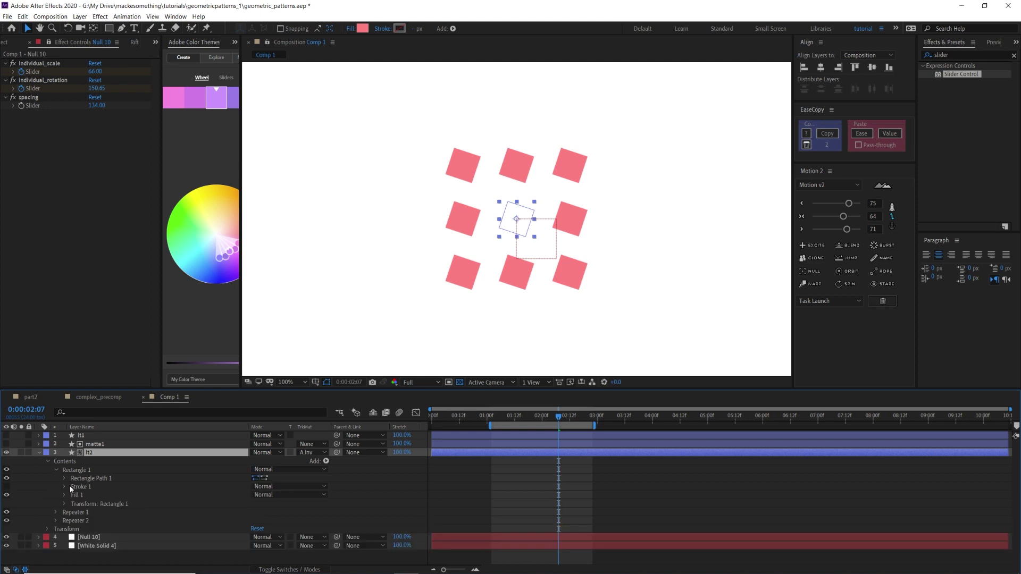
pyautogui.click(64, 495)
pyautogui.click(93, 497)
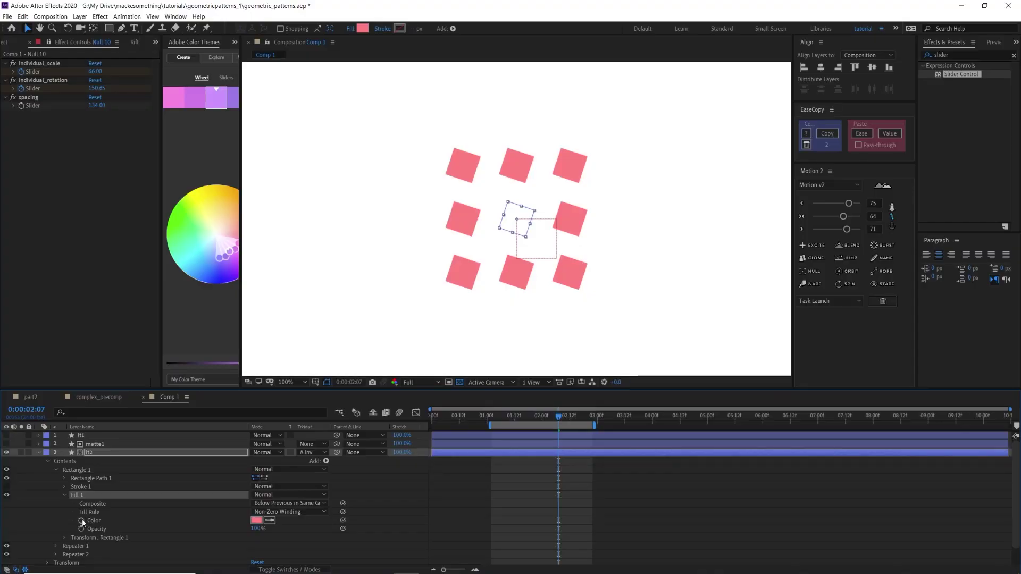
# Step: Add the expression [1,1,1,1] to the Color of it2's Fill 1
pyautogui.keyDown('alt'); pyautogui.click(81, 521); pyautogui.keyUp('alt')
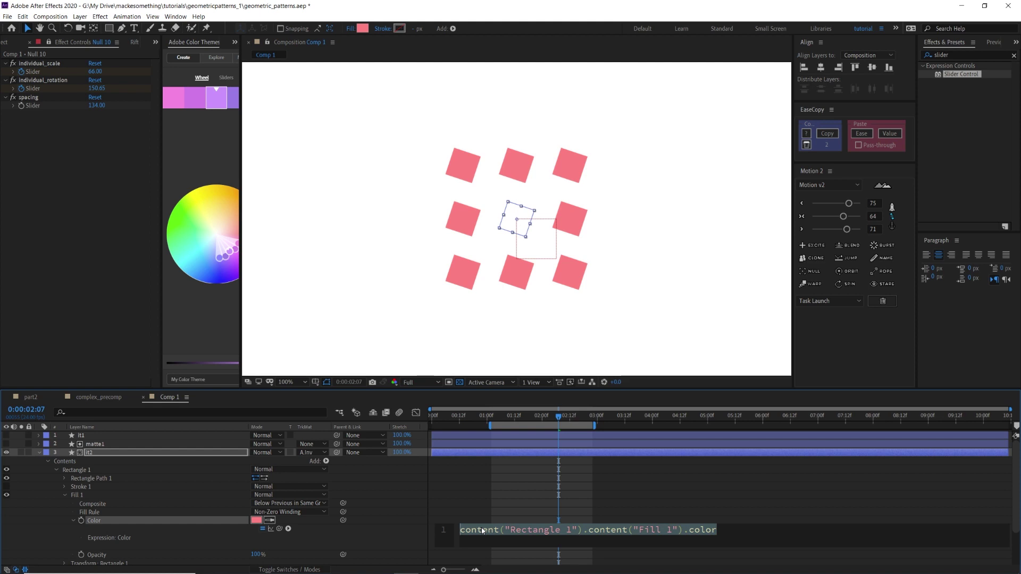
pyautogui.press('BackSpace')
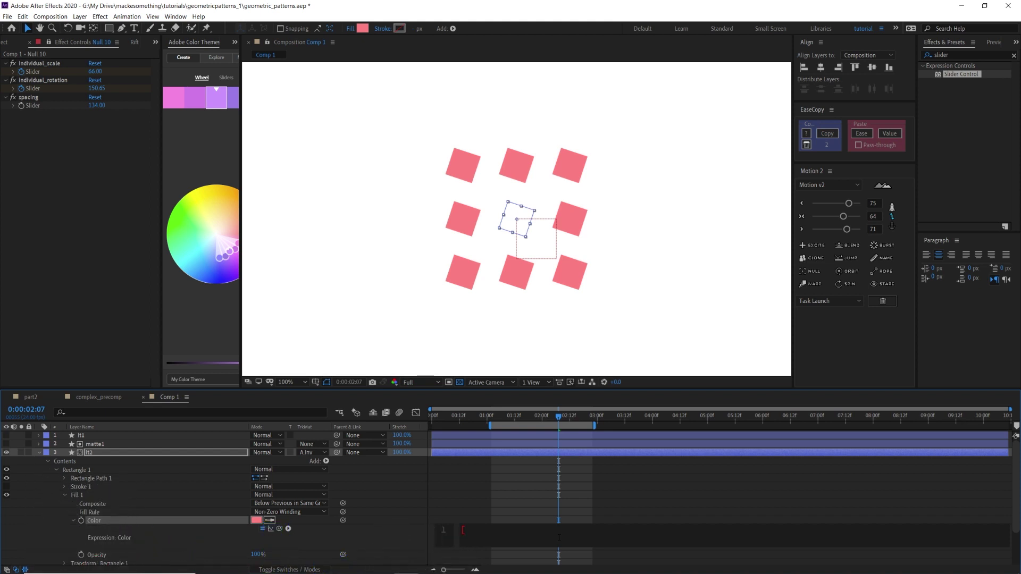
pyautogui.write('1,1,1,1]')
pyautogui.click(531, 464)
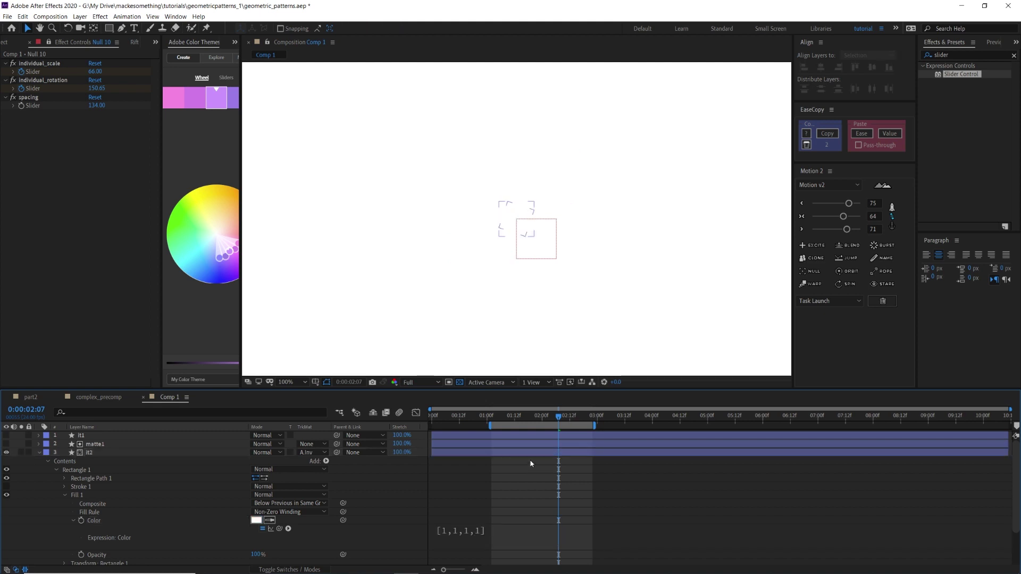
# Step: Change the Color expression of it2's Fill 1 to [0,1,1,1]
pyautogui.click(470, 530)
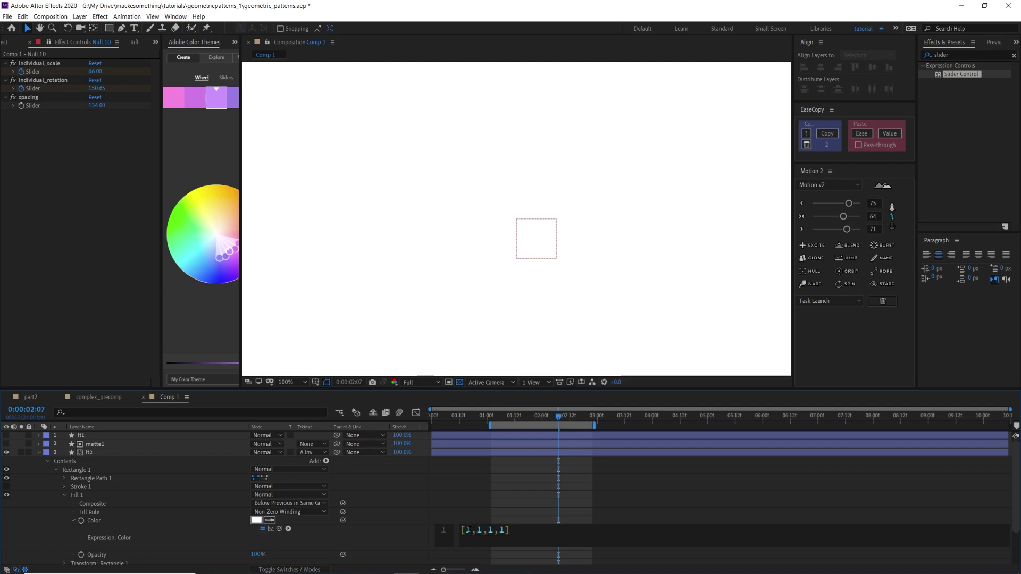
pyautogui.press('BackSpace')
pyautogui.write('0')
pyautogui.click(499, 224)
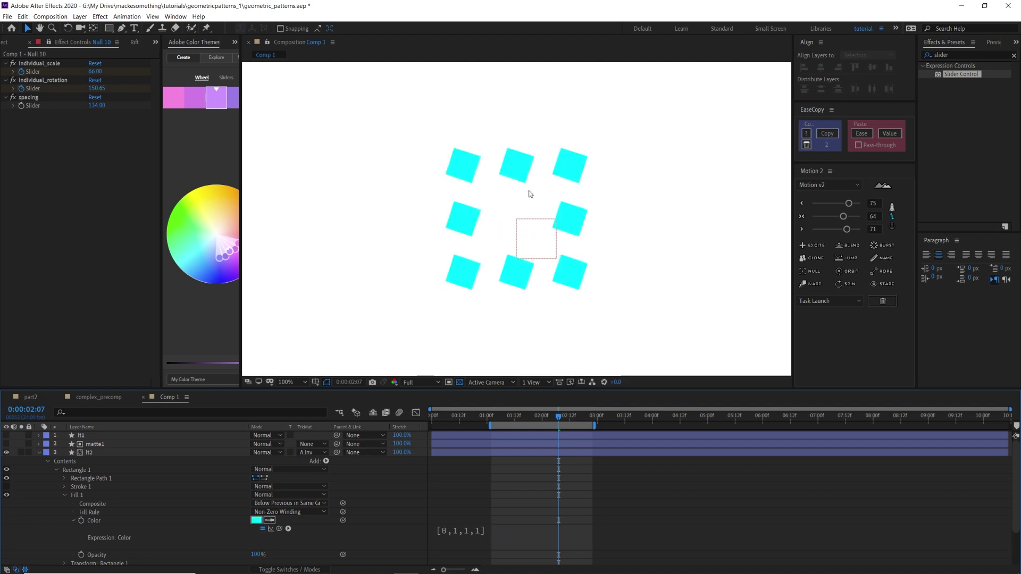
# Step: Change the Color expression of it2's Fill 1 to [0.5,0.5,1,1]
pyautogui.click(474, 530)
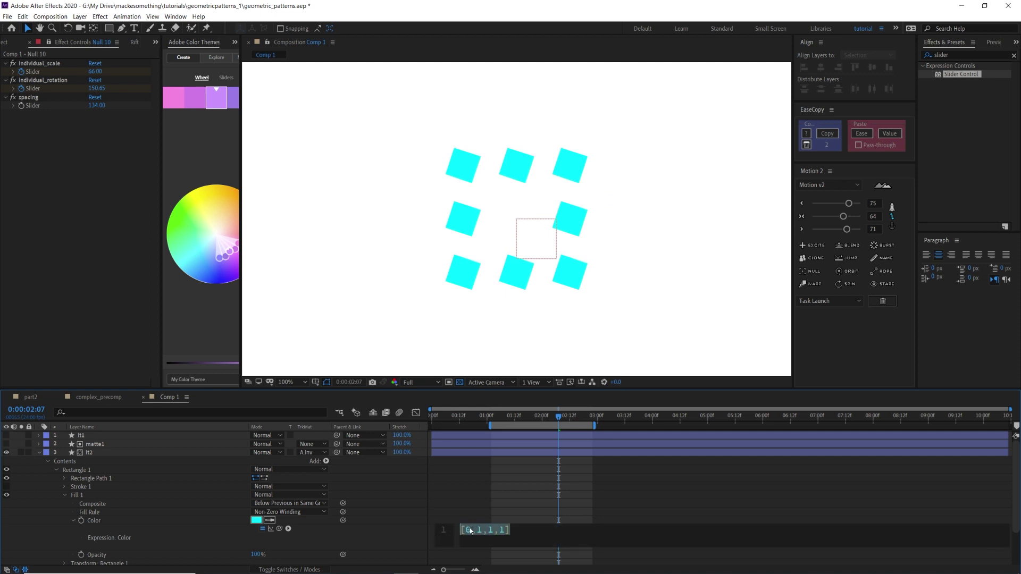
pyautogui.press('KP_Enter')
pyautogui.write('.5')
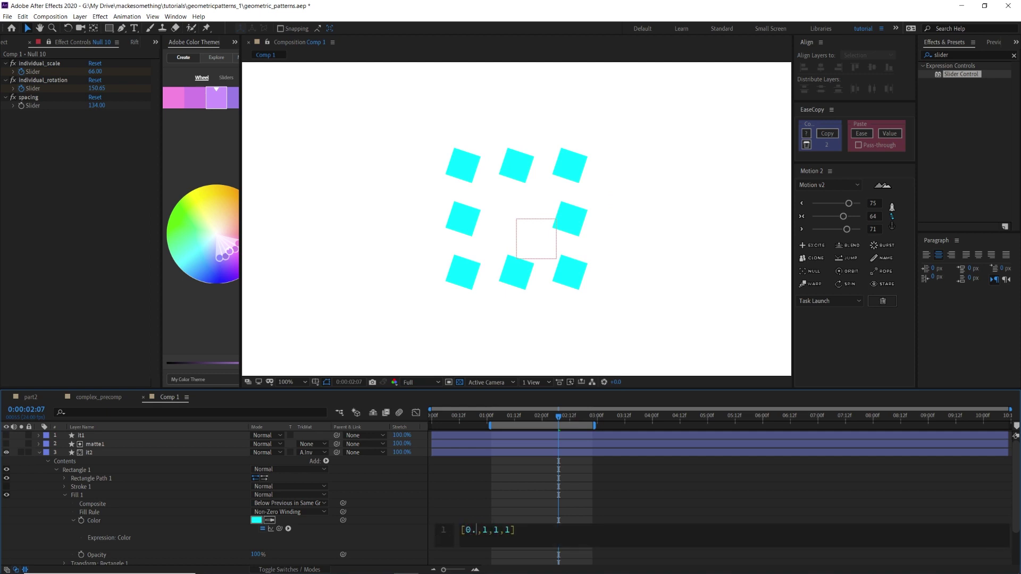
pyautogui.press('BackSpace')
pyautogui.write('0.5')
pyautogui.click(499, 516)
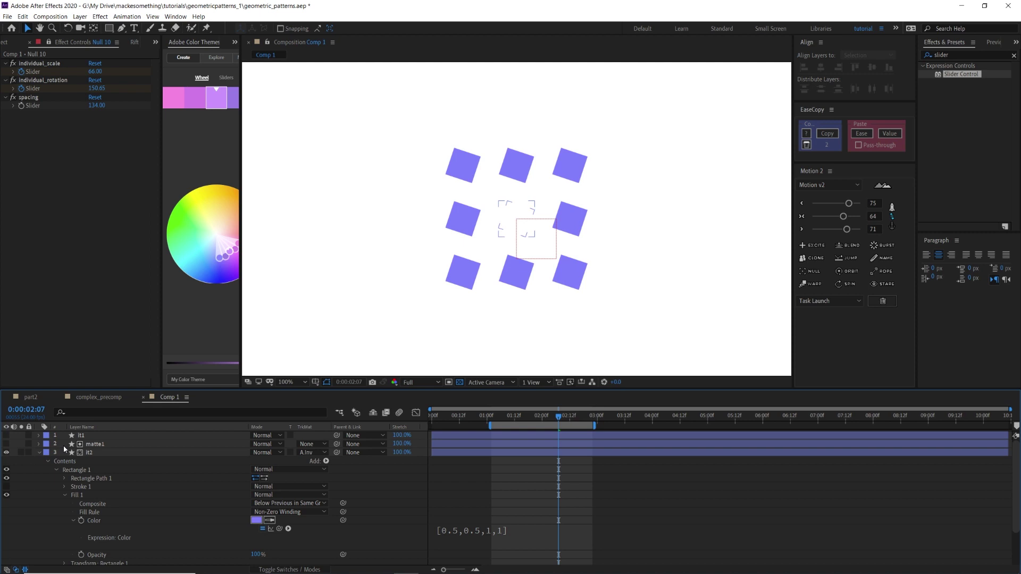
# Step: Clear it2's fill Color expression and insert the seedRandom(seed, timeless = false) function from the expression language's Random Numbers
pyautogui.click(472, 532)
pyautogui.press('BackSpace')
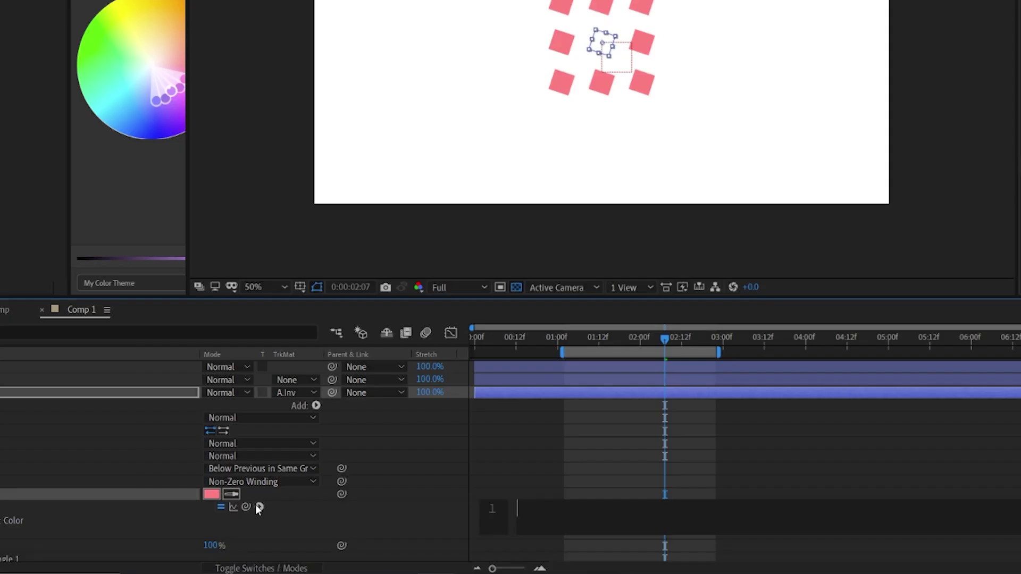
pyautogui.click(259, 506)
pyautogui.moveTo(317, 256)
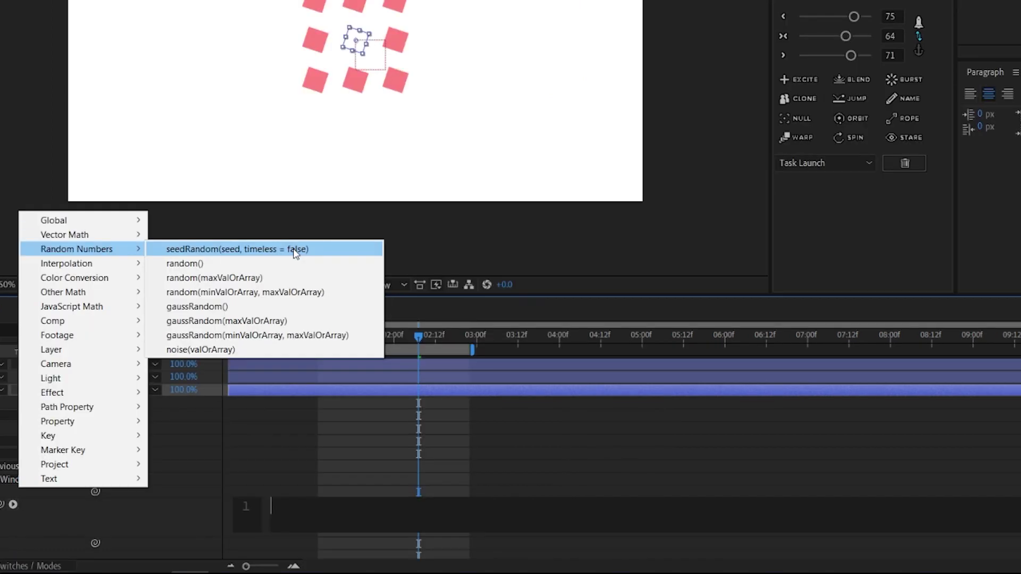
pyautogui.click(542, 253)
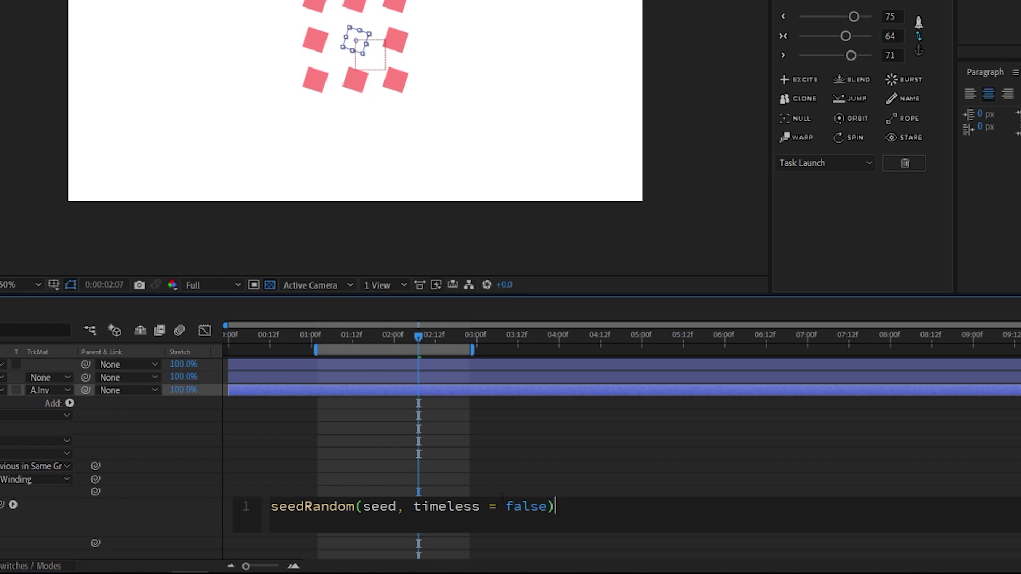
# Step: Change the function's arguments so the first line of the Color expression reads seedRandom(index, true);
pyautogui.doubleClick(376, 507)
pyautogui.write('index')
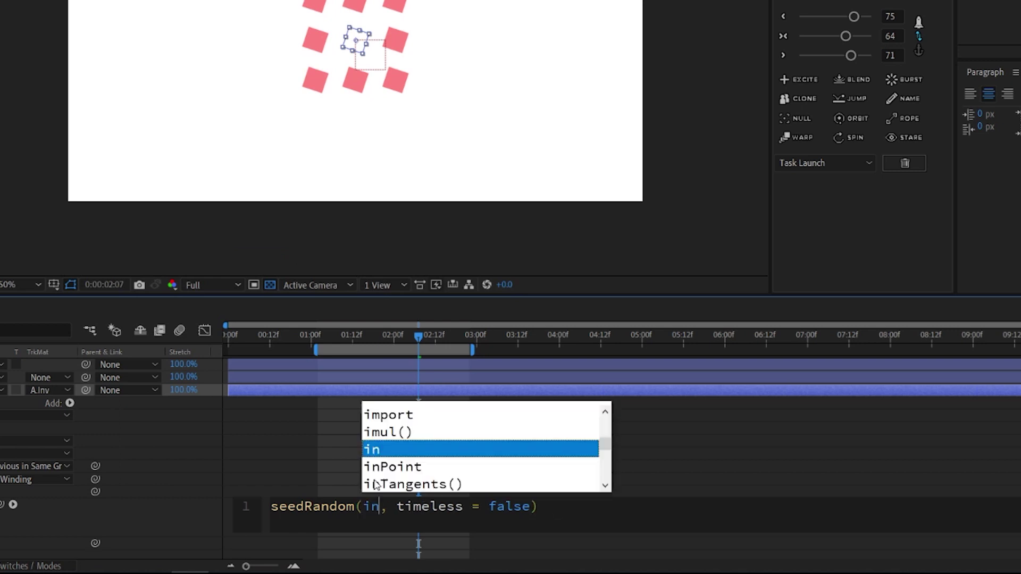
pyautogui.moveTo(422, 506); pyautogui.dragTo(556, 507)
pyautogui.write('tr')
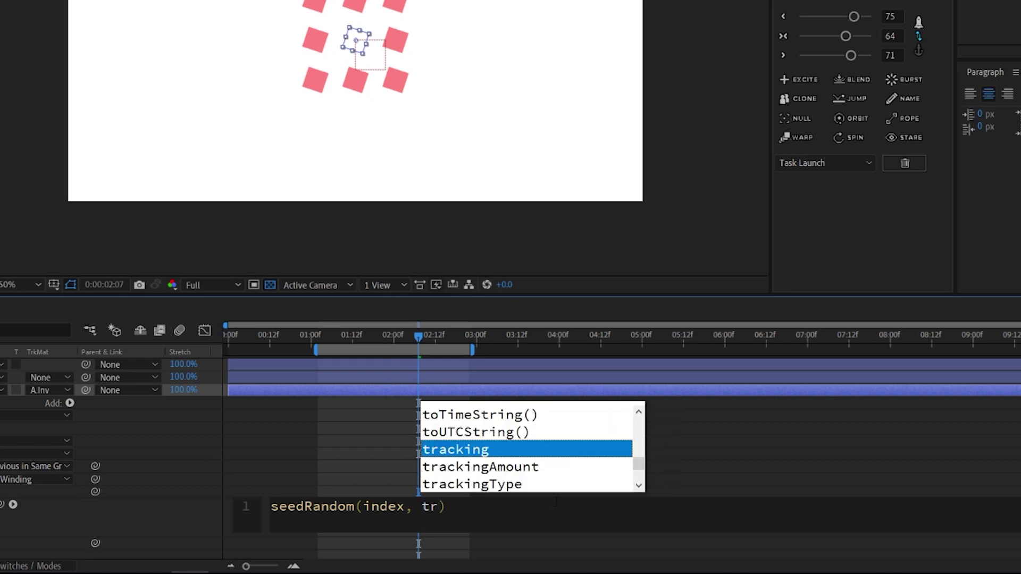
pyautogui.write('ue);')
pyautogui.press('Return')
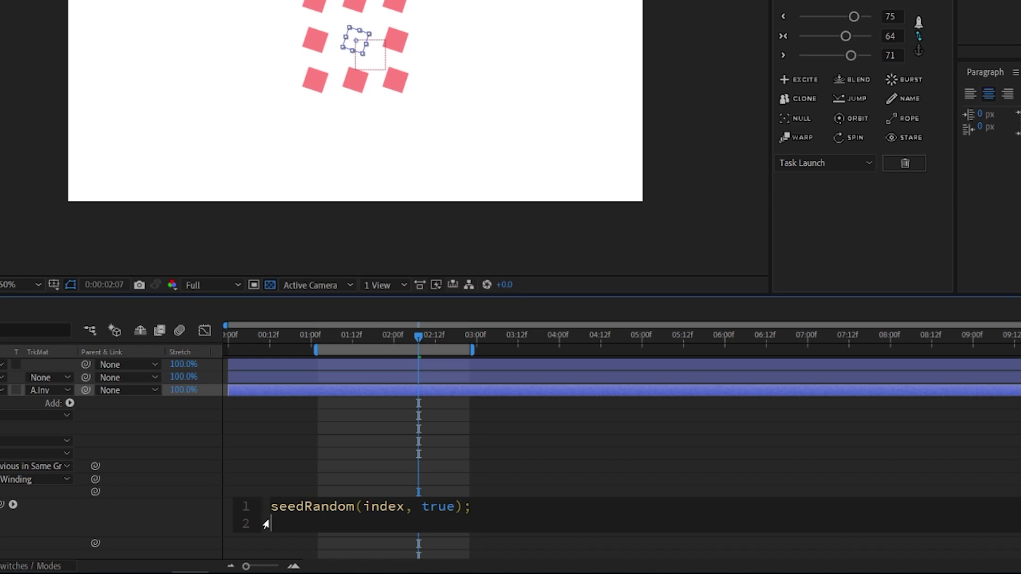
# Step: Add random([0,0,0,0],[1,1,1,1]) as the second line of the fill Color expression and apply it
pyautogui.write('random')
pyautogui.press('Return')
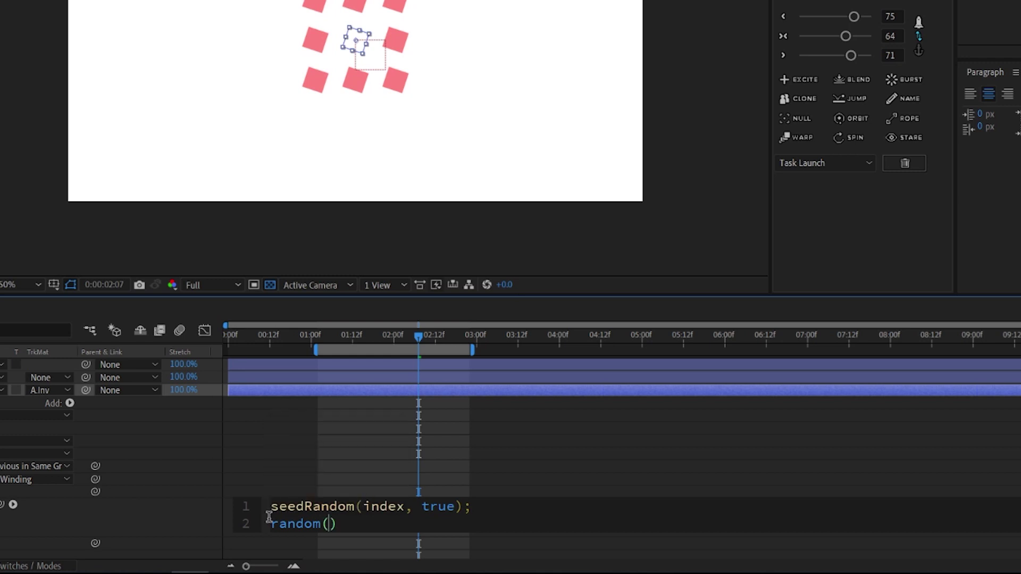
pyautogui.write('[0,0,0,0],[')
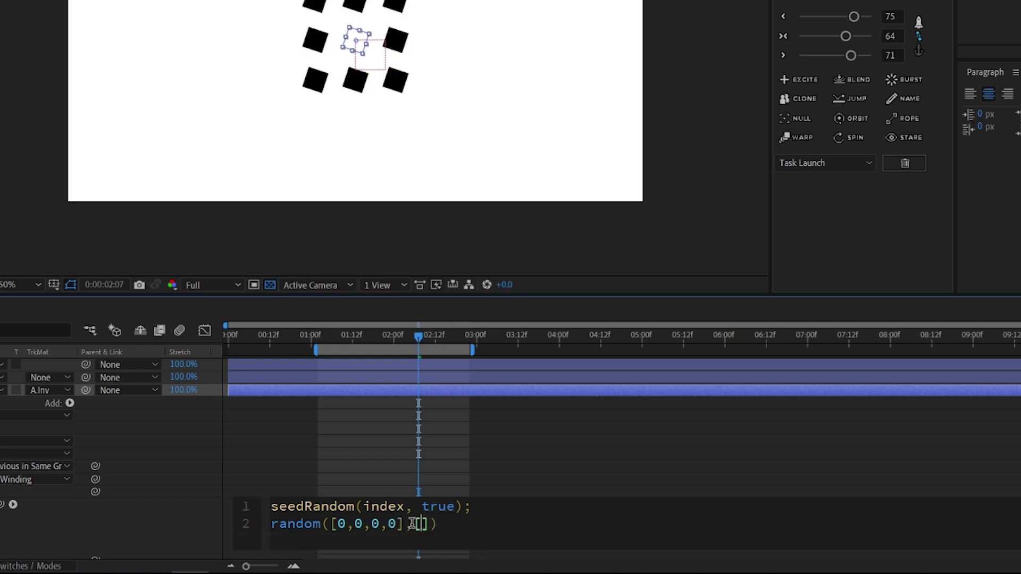
pyautogui.write('1,1,1,1')
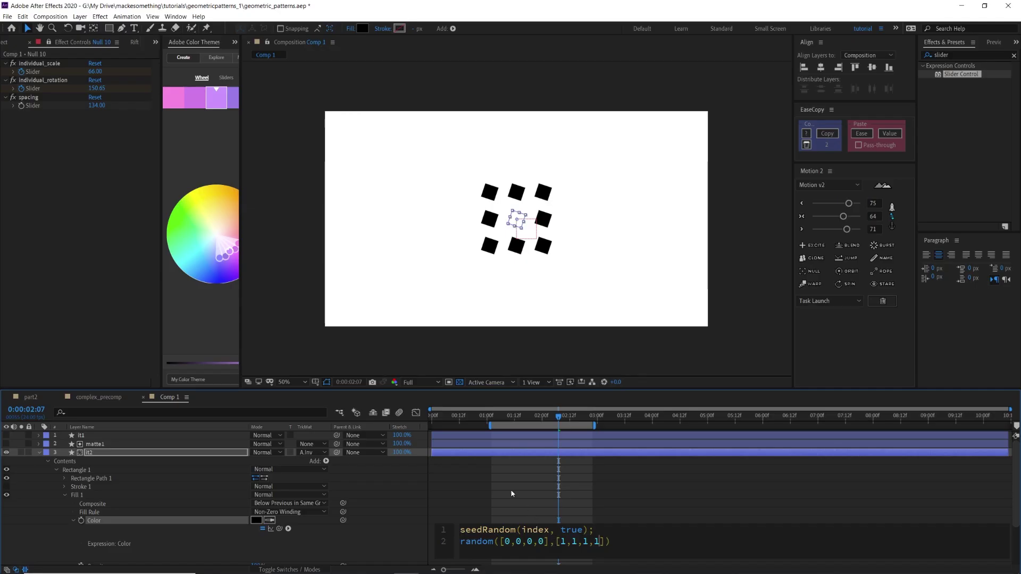
pyautogui.click(511, 481)
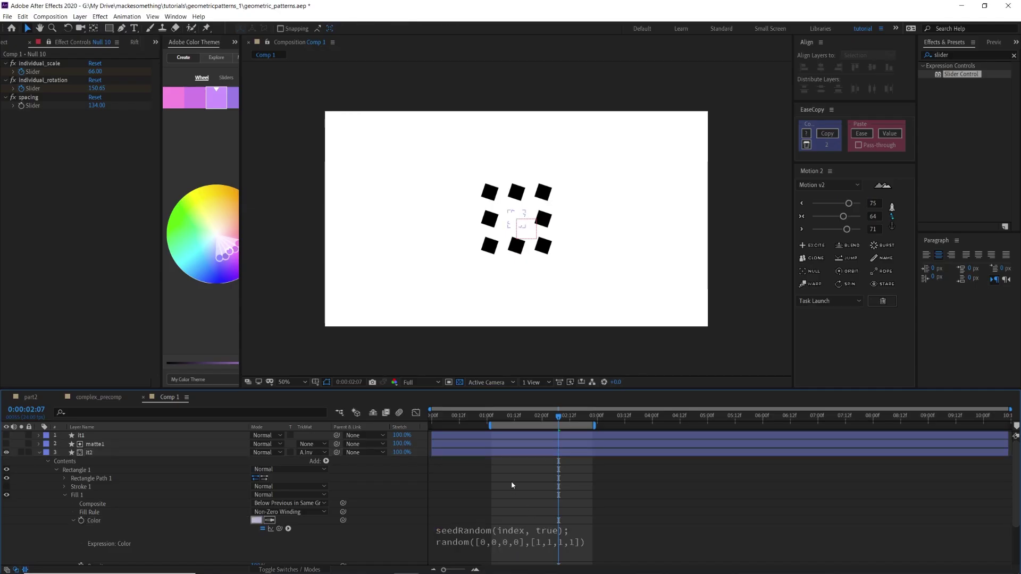
# Step: Try duplicating the matte1 and it2 layer pair three times, and undo the duplicates
pyautogui.click(87, 453)
pyautogui.keyDown('shift'); pyautogui.click(99, 444); pyautogui.keyUp('shift')
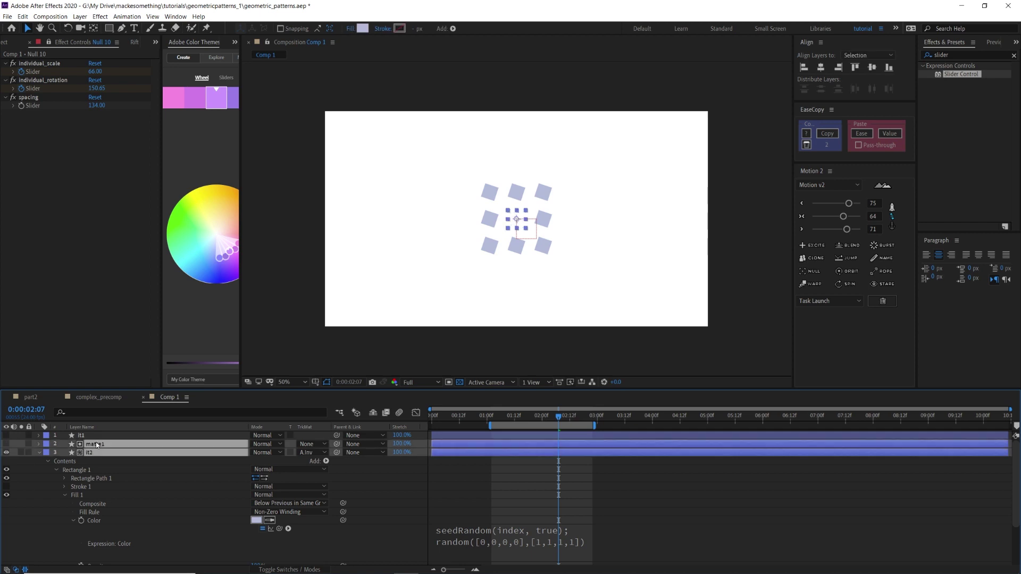
pyautogui.hotkey('ctrl', 'd')
pyautogui.hotkey('ctrl', 'd')
pyautogui.hotkey('ctrl', 'd')
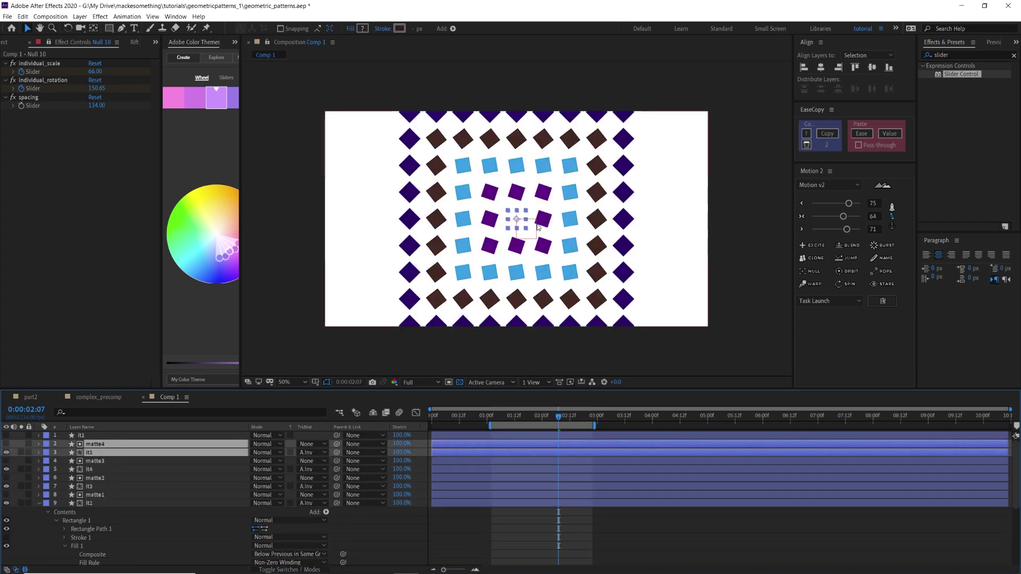
pyautogui.hotkey('ctrl', 'z')
pyautogui.hotkey('ctrl', 'z')
pyautogui.hotkey('ctrl', 'z')
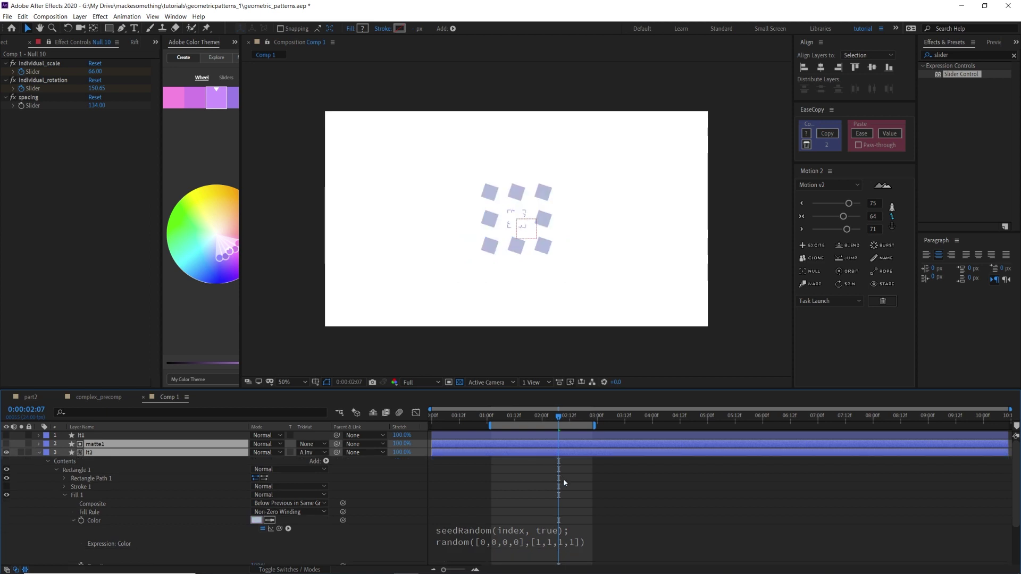
# Step: Change the minimum array in it2's random fill Color expression to [1,0.5,0.5,1] and apply it, using the part2 composition as colour reference
pyautogui.click(565, 482)
pyautogui.click(31, 397)
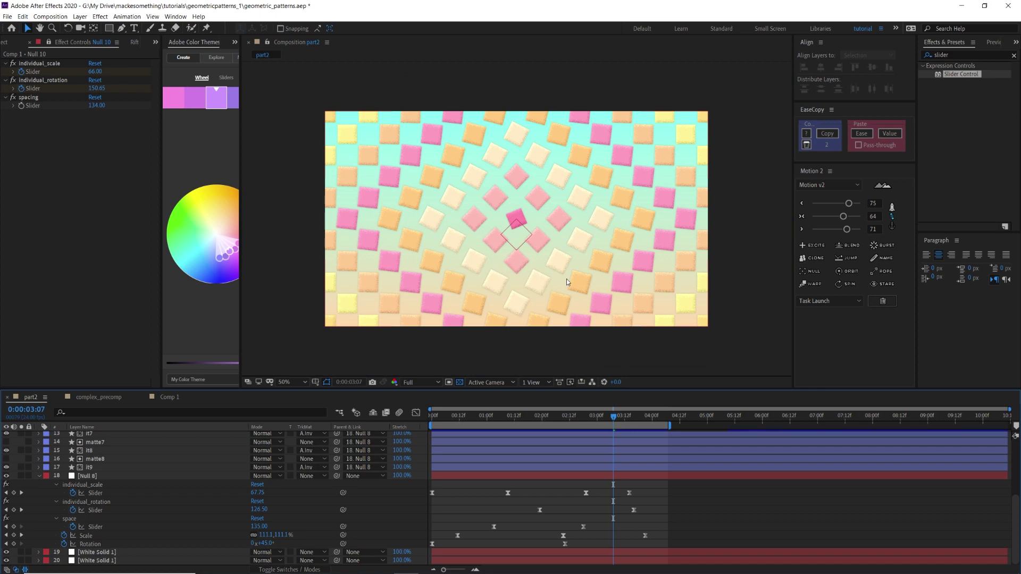
pyautogui.click(169, 397)
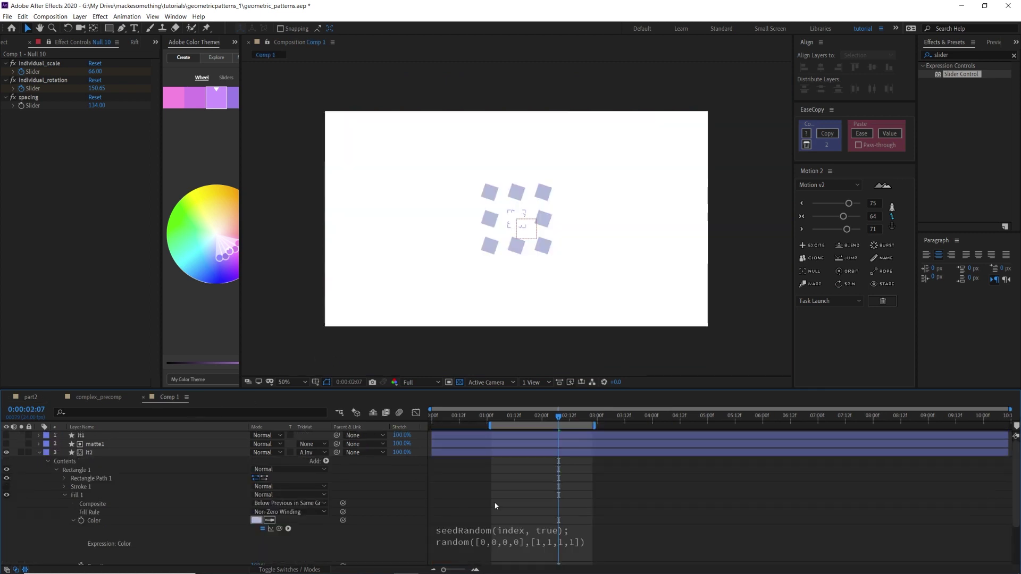
pyautogui.click(507, 542)
pyautogui.press('BackSpace')
pyautogui.write('1')
pyautogui.click(521, 542)
pyautogui.write('.5')
pyautogui.press('Right')
pyautogui.press('Right')
pyautogui.write('.5')
pyautogui.press('BackSpace')
pyautogui.write('1')
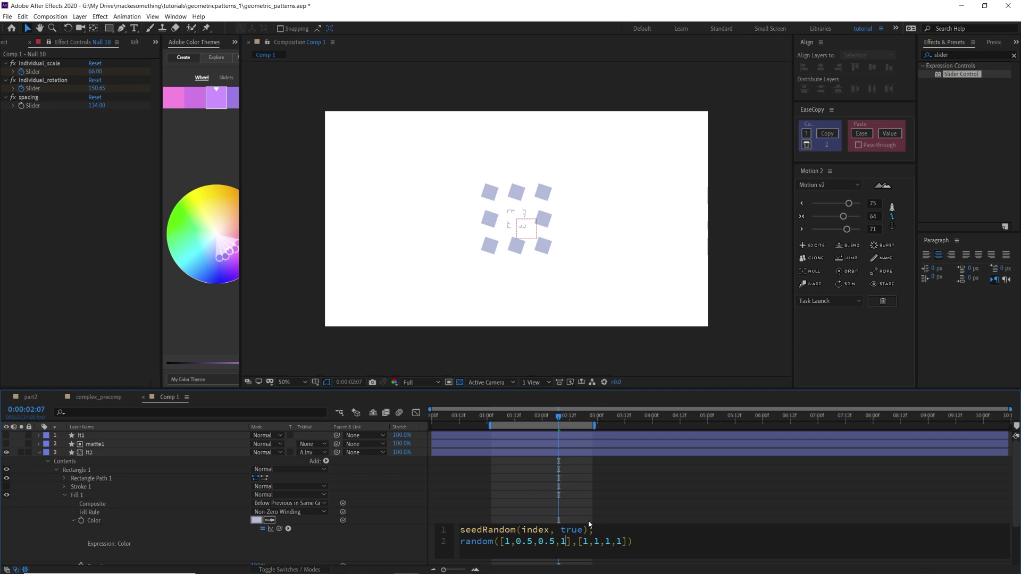
pyautogui.click(504, 461)
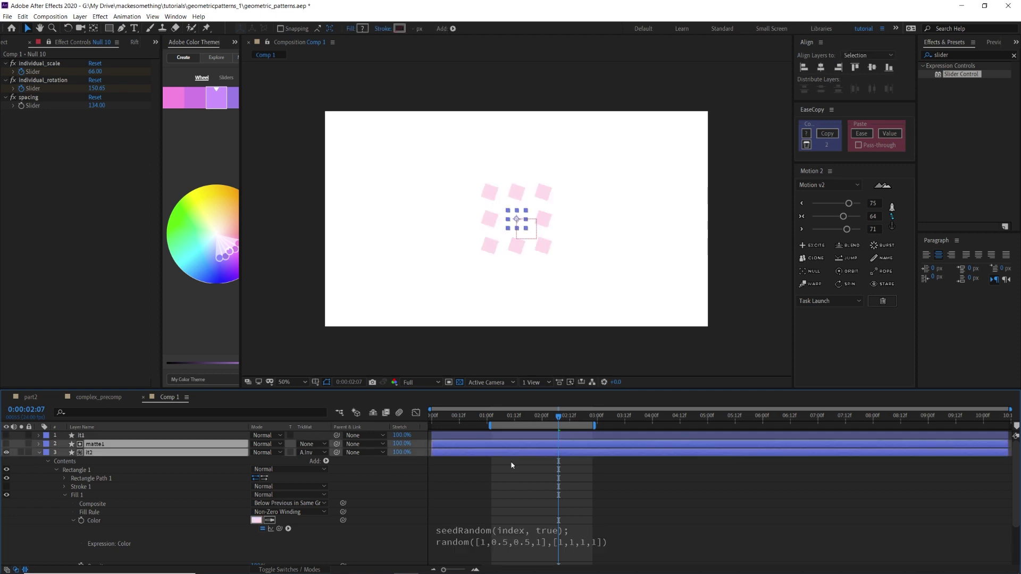
# Step: Duplicate the matte1 and it2 layer pair five times to add more rings of squares
pyautogui.hotkey('ctrl', 'd')
pyautogui.hotkey('ctrl', 'd')
pyautogui.hotkey('ctrl', 'd')
pyautogui.hotkey('ctrl', 'd')
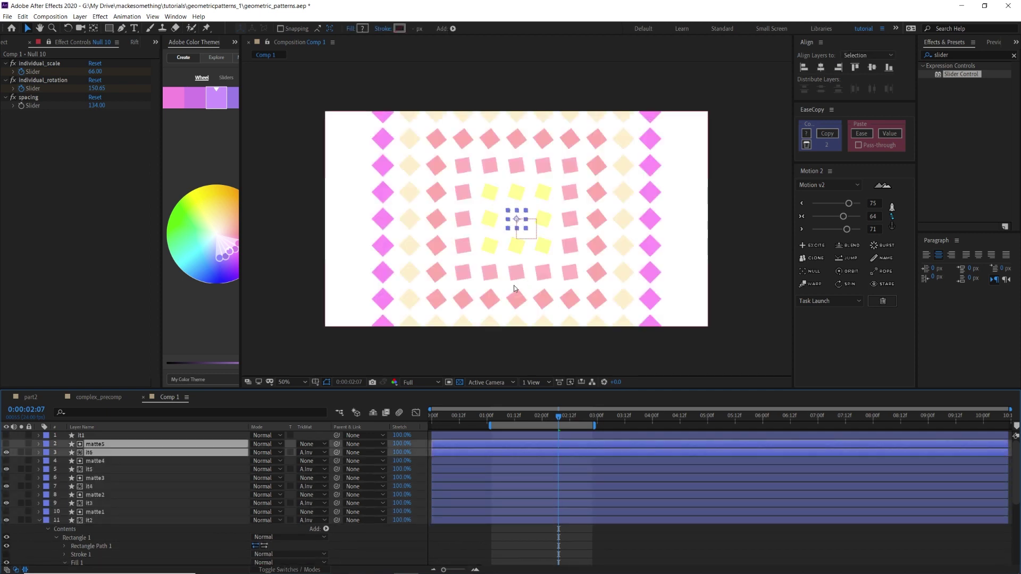
pyautogui.hotkey('ctrl', 'd')
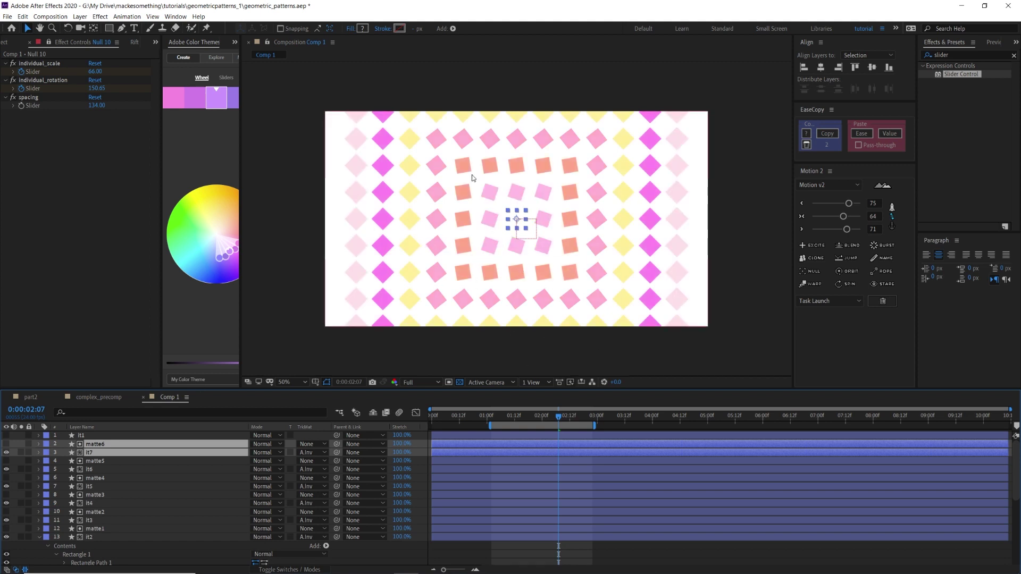
pyautogui.press('.')
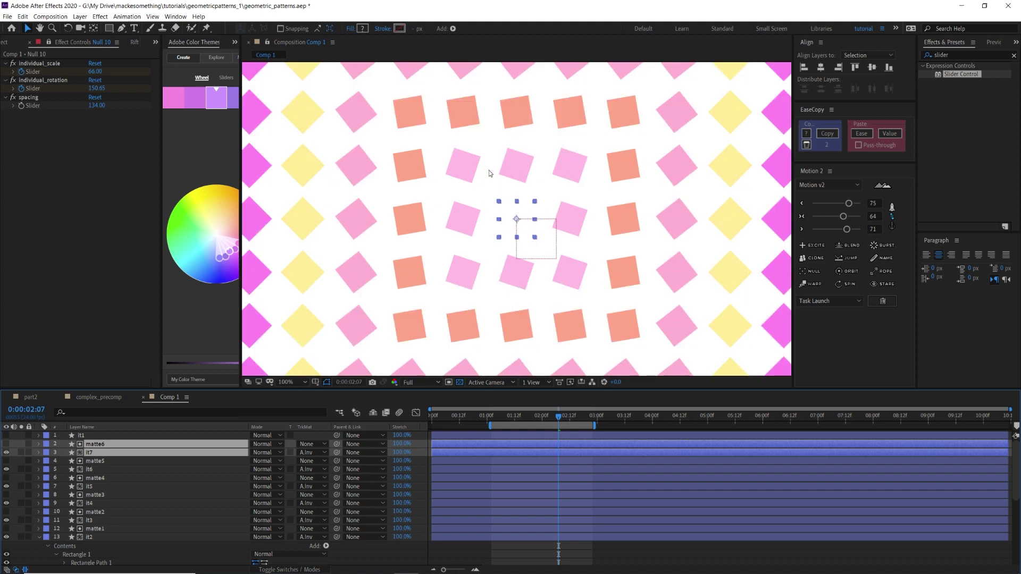
pyautogui.press('.')
pyautogui.press(',')
pyautogui.press(',')
# Step: Make the red centre square layer it1 visible at 0:00:02:01 and delete the layer
pyautogui.click(30, 396)
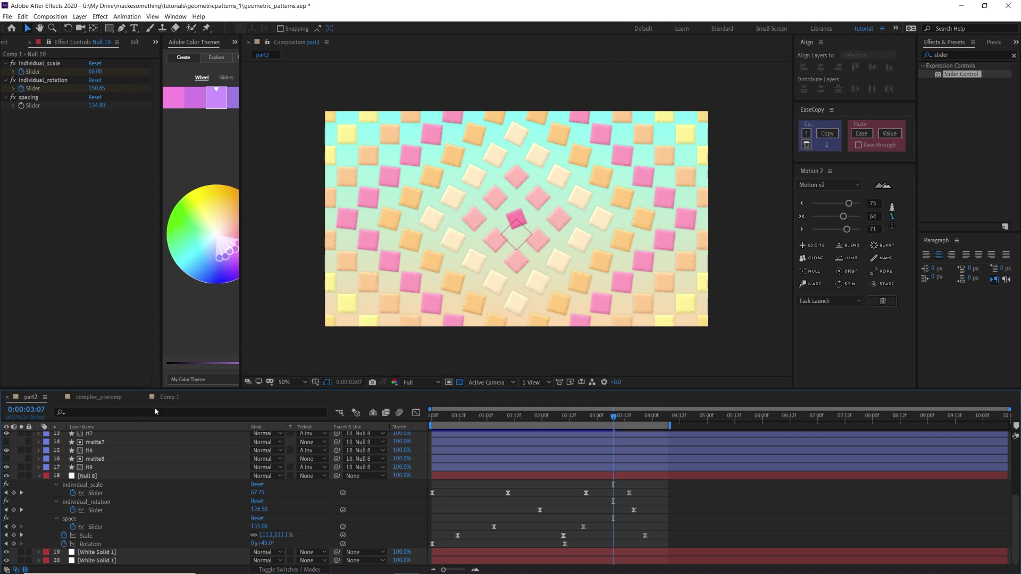
pyautogui.click(171, 398)
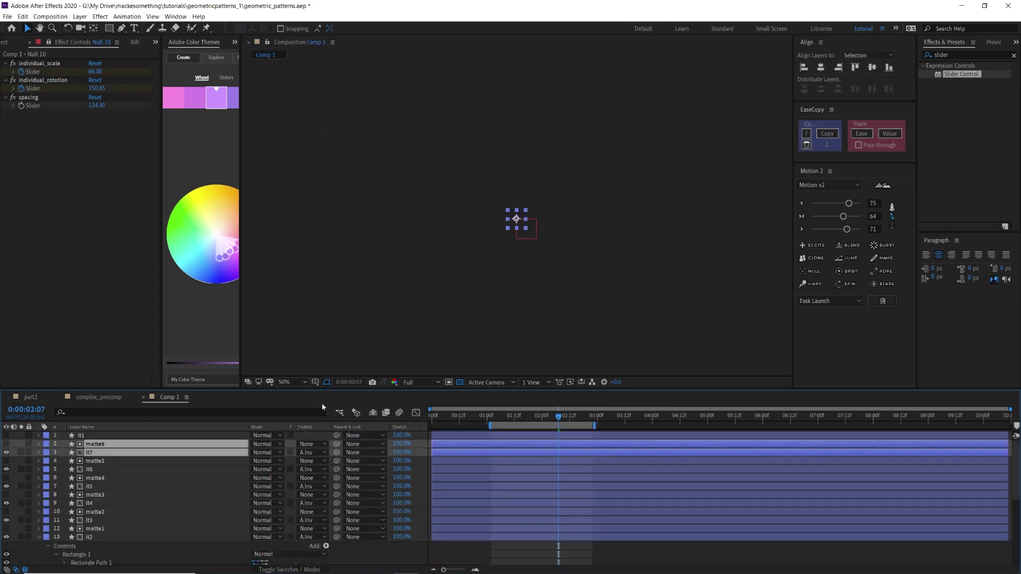
pyautogui.click(521, 558)
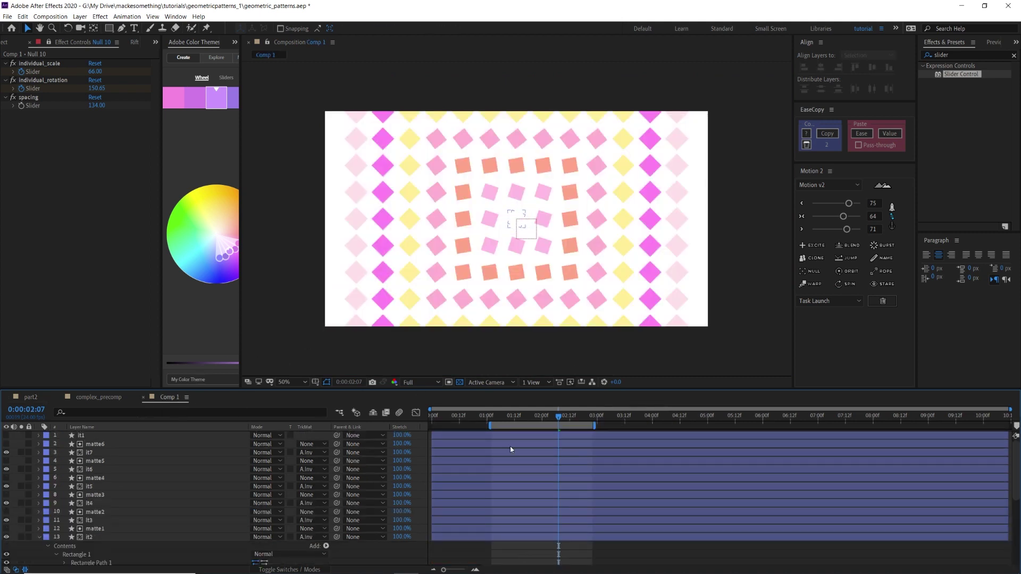
pyautogui.moveTo(534, 417); pyautogui.dragTo(543, 439)
pyautogui.click(96, 436)
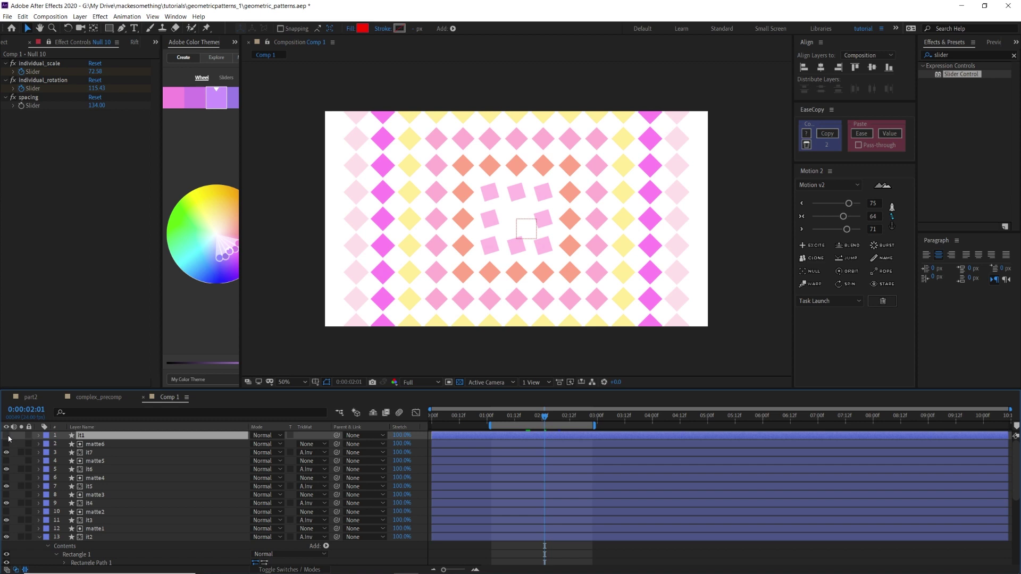
pyautogui.click(8, 436)
pyautogui.scroll(3, 516, 218)
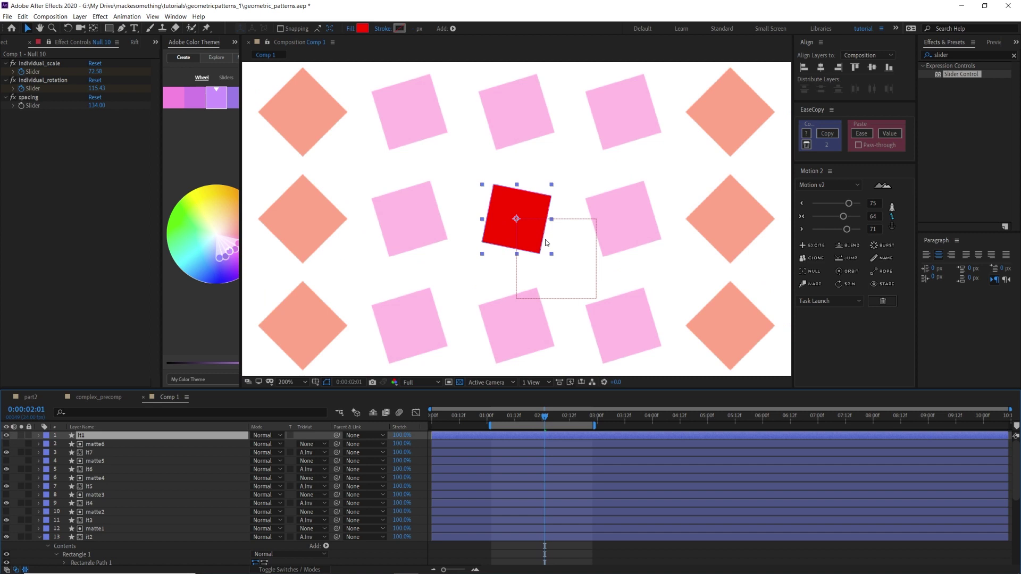
pyautogui.press(',')
pyautogui.press(',')
pyautogui.press(',')
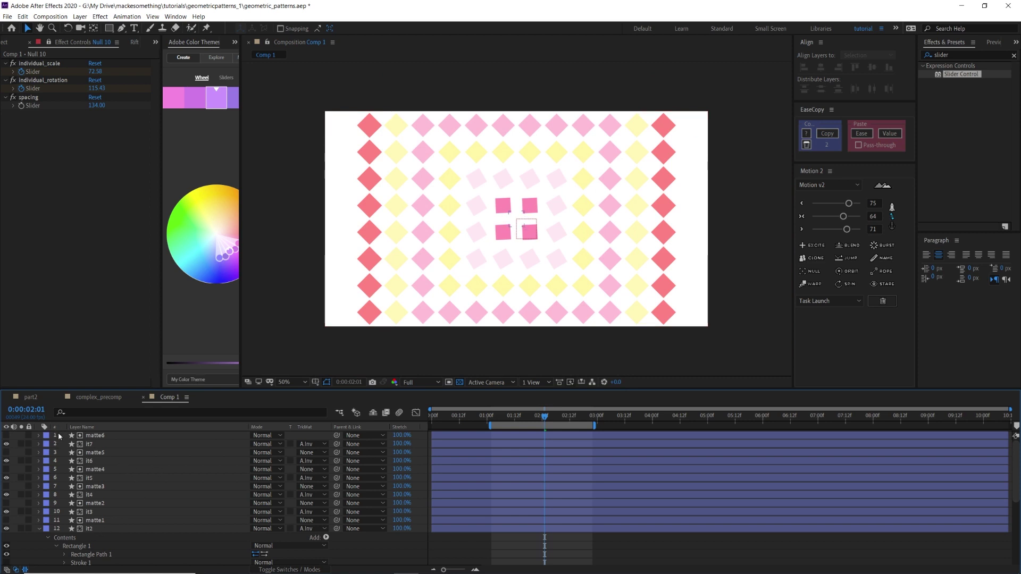
# Step: Duplicate the it2 layer and move the copy to the top of the layer stack as the centre square
pyautogui.click(105, 528)
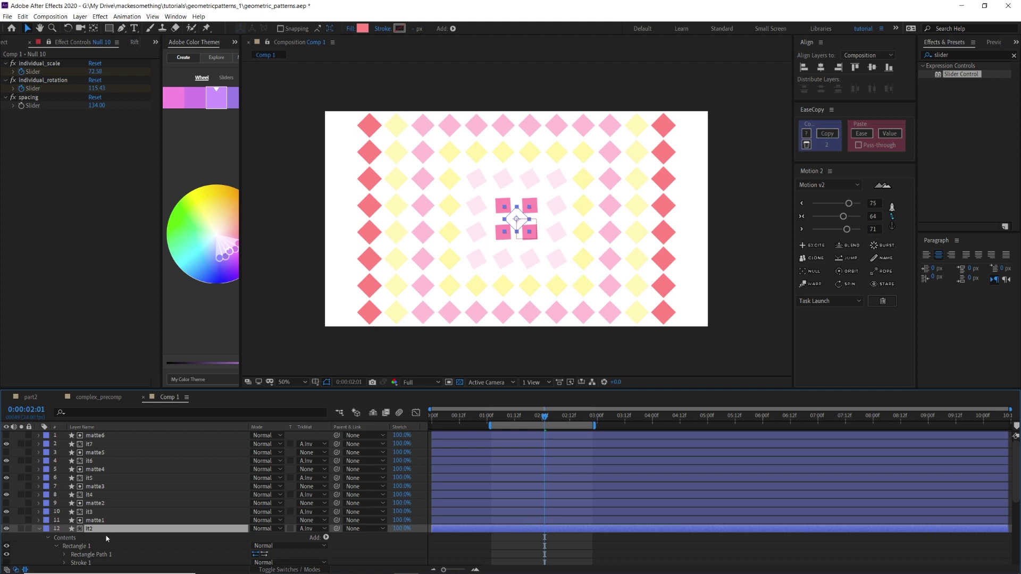
pyautogui.hotkey('ctrl', 'd')
pyautogui.moveTo(93, 521); pyautogui.dragTo(84, 433)
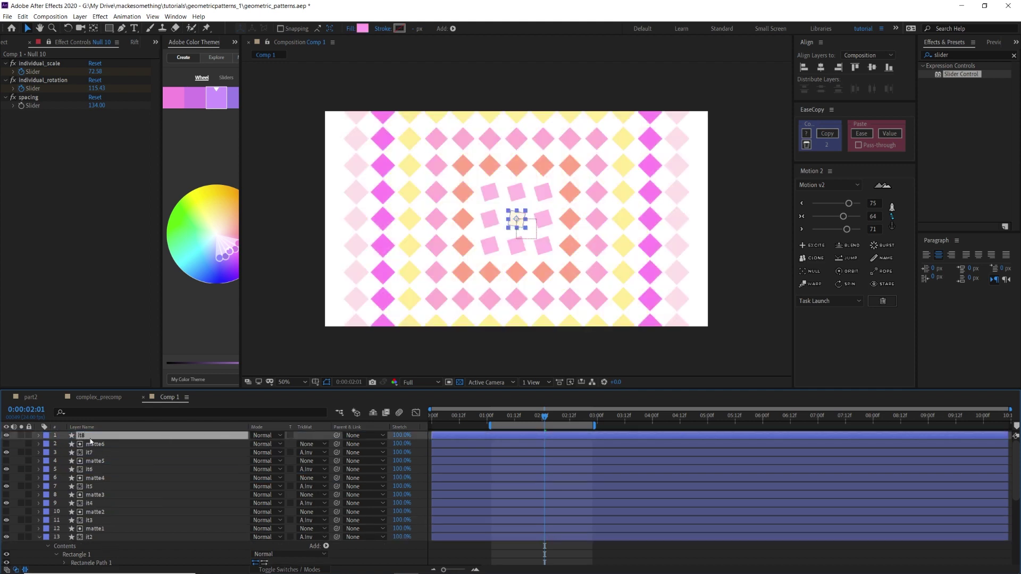
pyautogui.press('.')
pyautogui.press('.')
pyautogui.press('.')
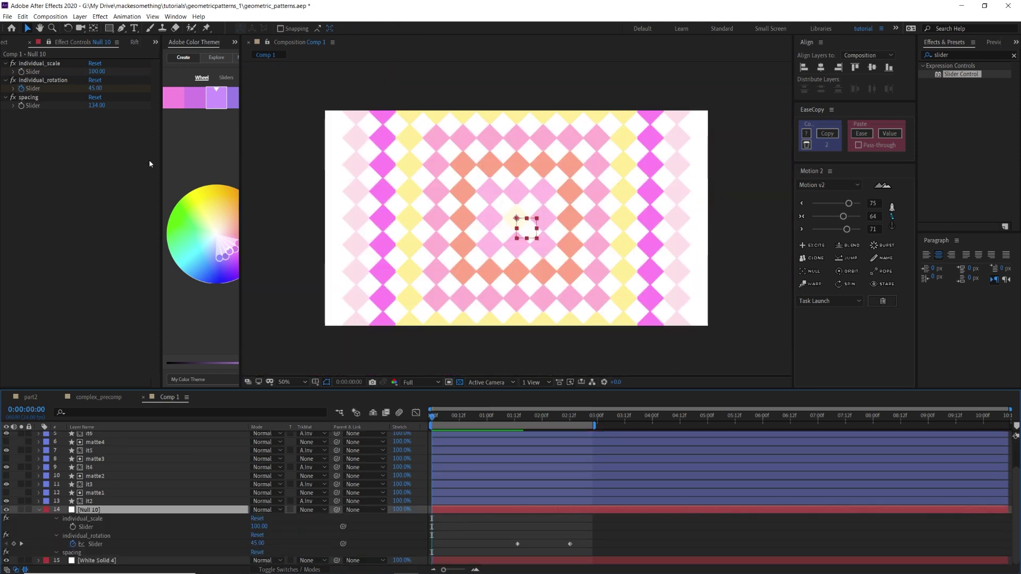
# Step: Keyframe Null 10's sliders at 0:00:00:00 and animate individual_scale from 0 to 100 over about 20 frames with eased keyframes
pyautogui.click(21, 71)
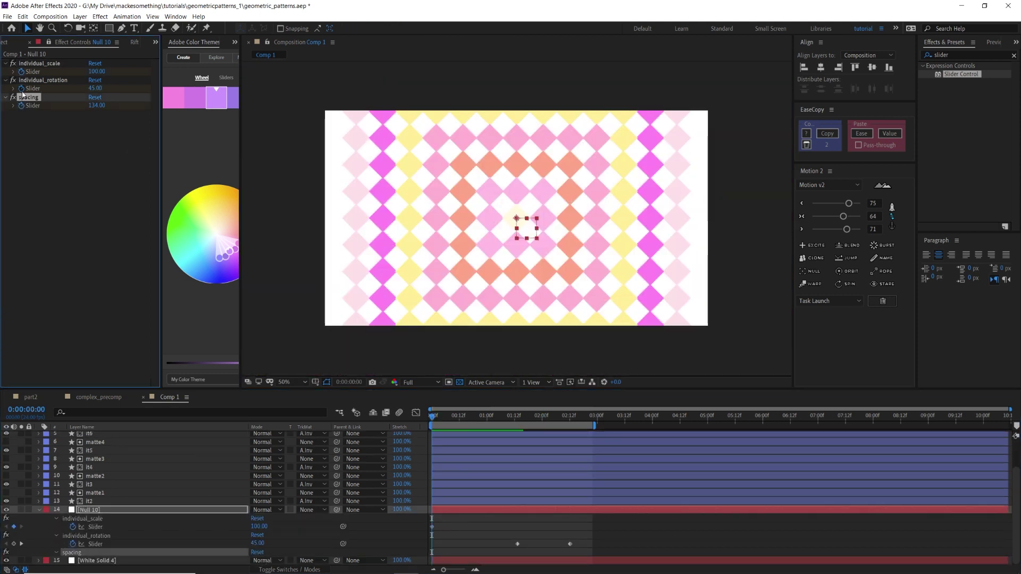
pyautogui.click(22, 88)
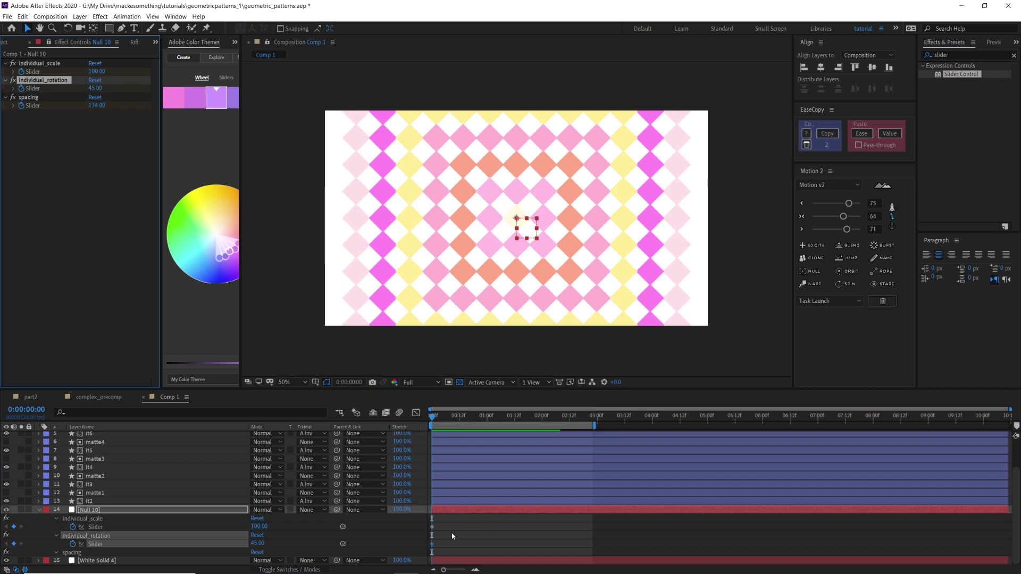
pyautogui.click(432, 535)
pyautogui.moveTo(433, 527); pyautogui.dragTo(477, 528)
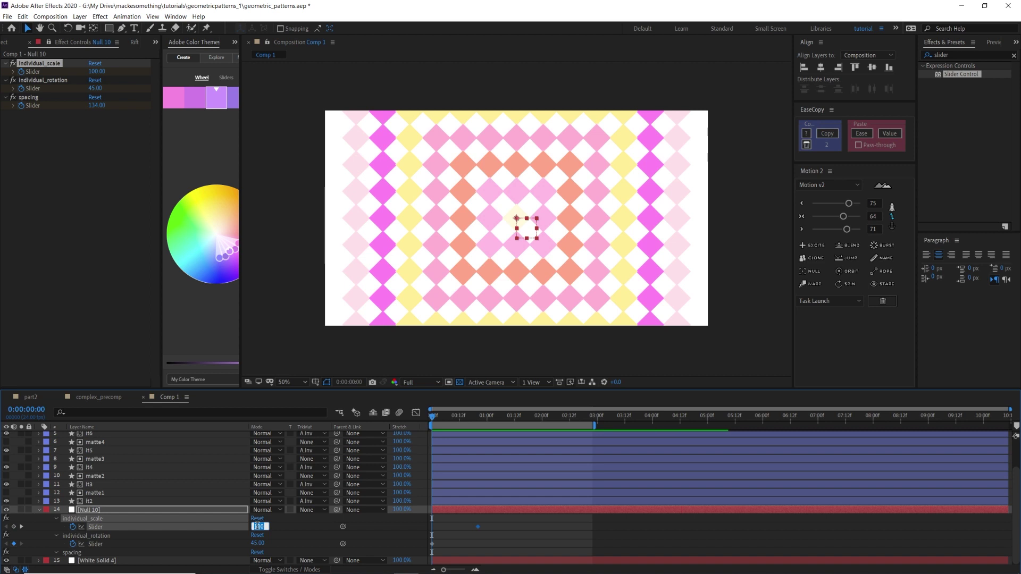
pyautogui.press('space')
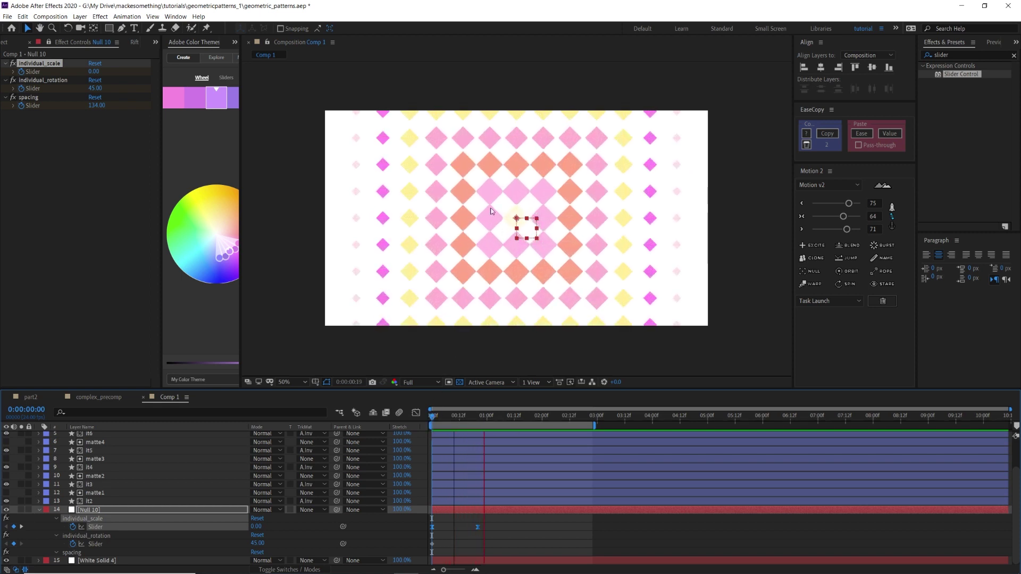
pyautogui.click(533, 373)
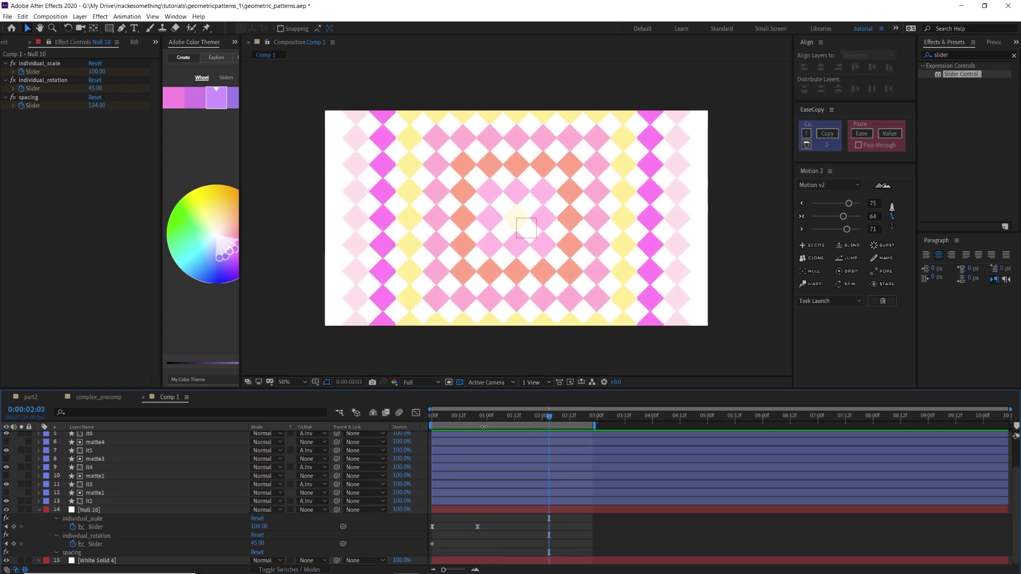
# Step: Move individual_rotation's 45 keyframe to about 0:00:00:21, add a 90 keyframe at 0:00:01:16, ease both and preview the animation
pyautogui.click(490, 416)
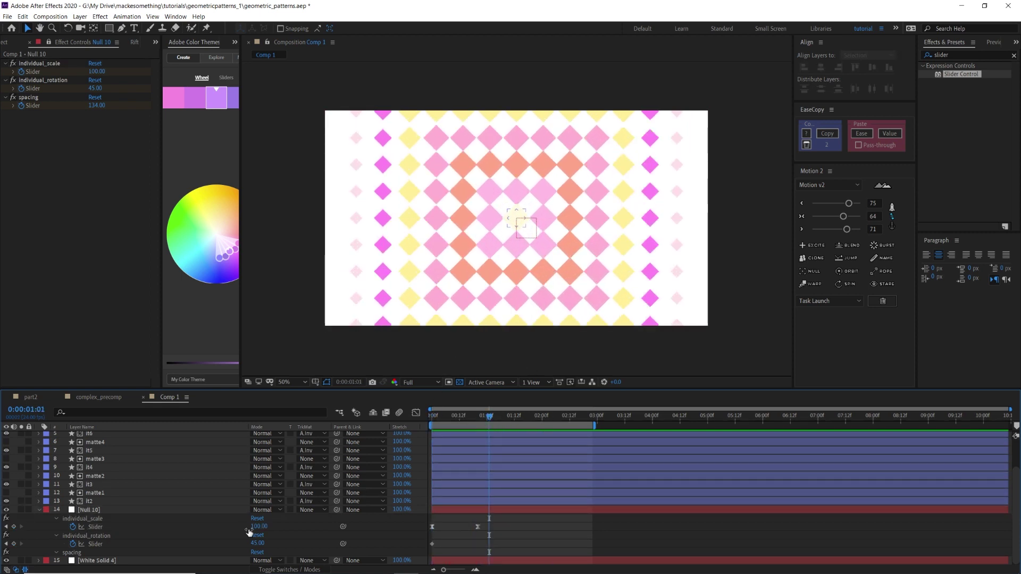
pyautogui.click(92, 545)
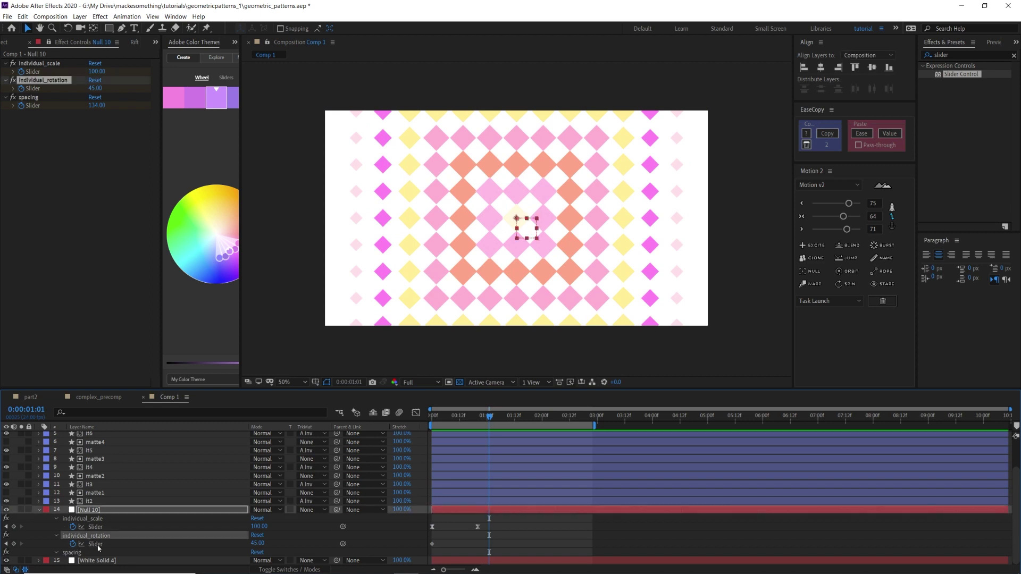
pyautogui.moveTo(432, 545); pyautogui.dragTo(476, 543)
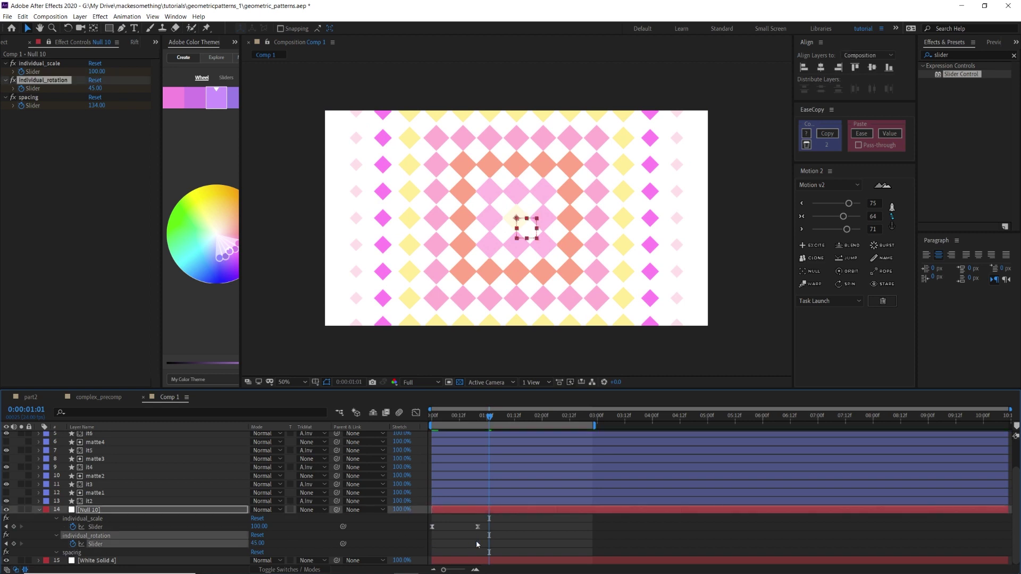
pyautogui.press('space')
pyautogui.click(259, 543)
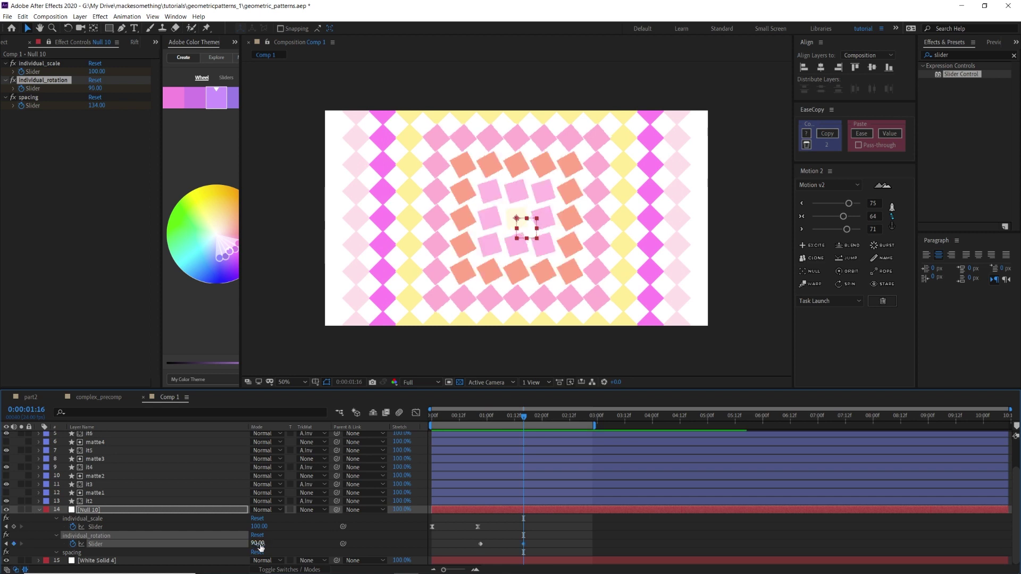
pyautogui.moveTo(503, 535); pyautogui.dragTo(471, 554)
pyautogui.click(452, 528)
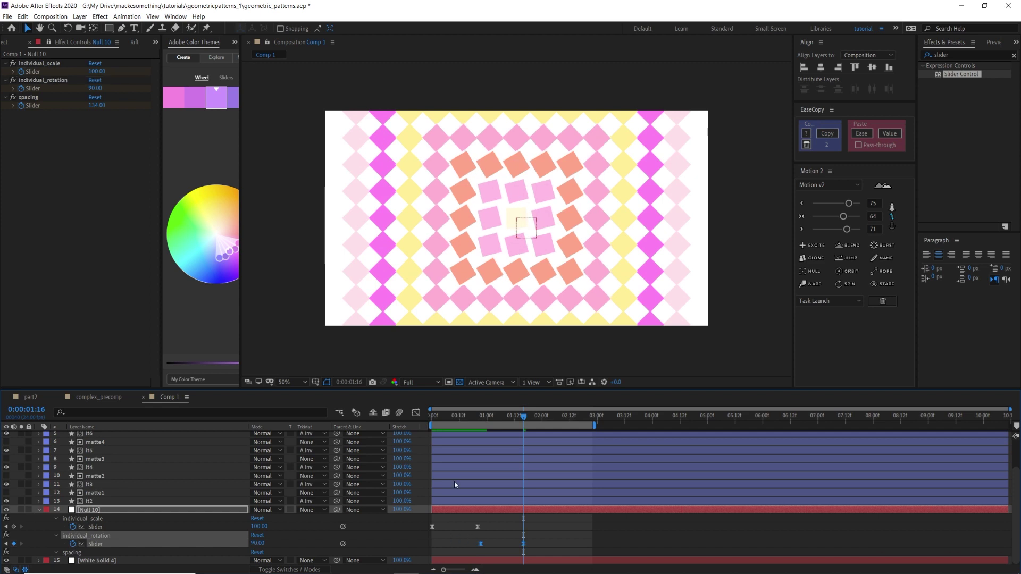
pyautogui.moveTo(442, 417); pyautogui.dragTo(431, 416)
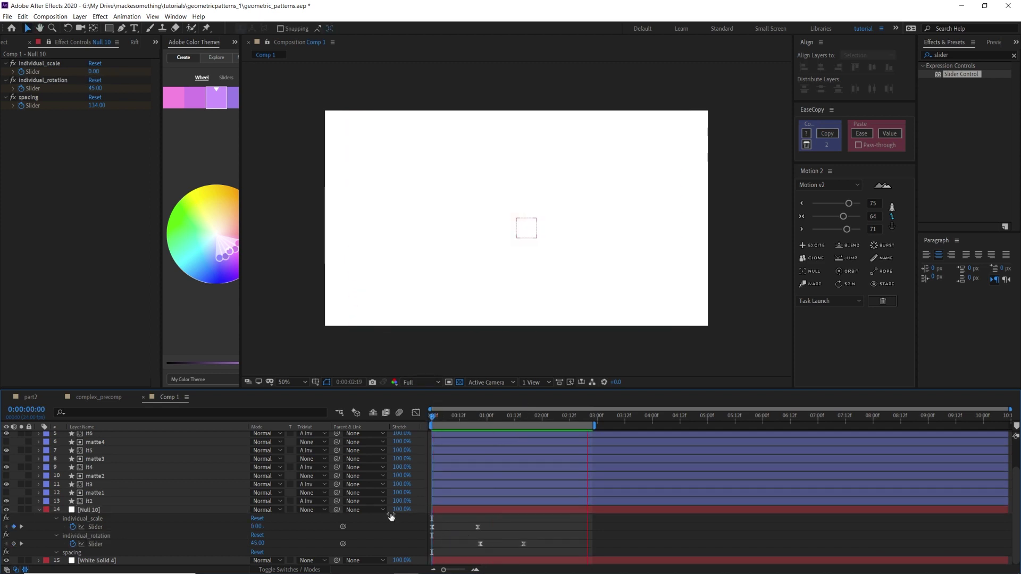
pyautogui.press('space')
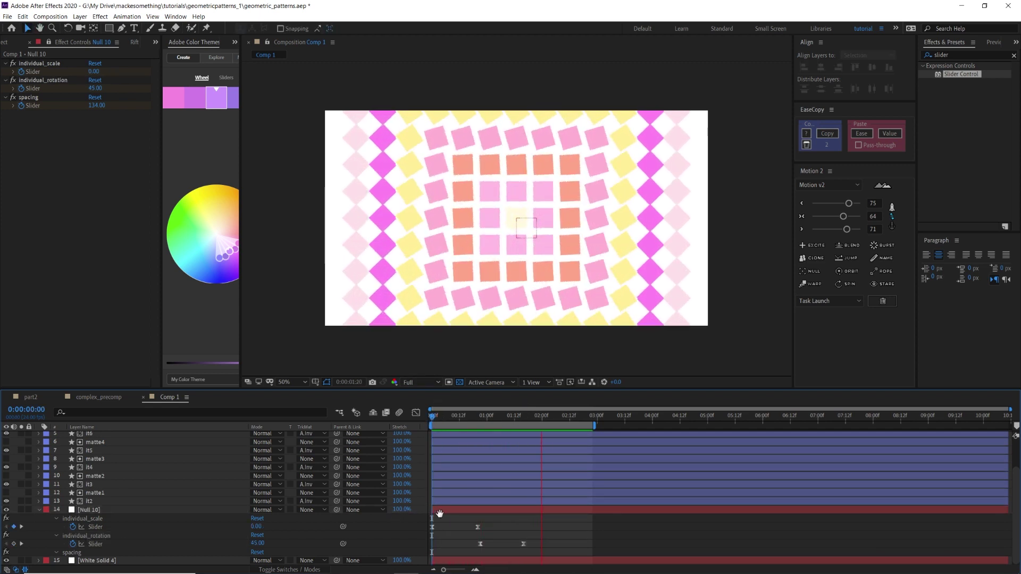
# Step: Move Null 10's 134 spacing keyframe to about 0:00:00:21 and add a spacing keyframe of 217 at 0:00:01:16
pyautogui.click(494, 509)
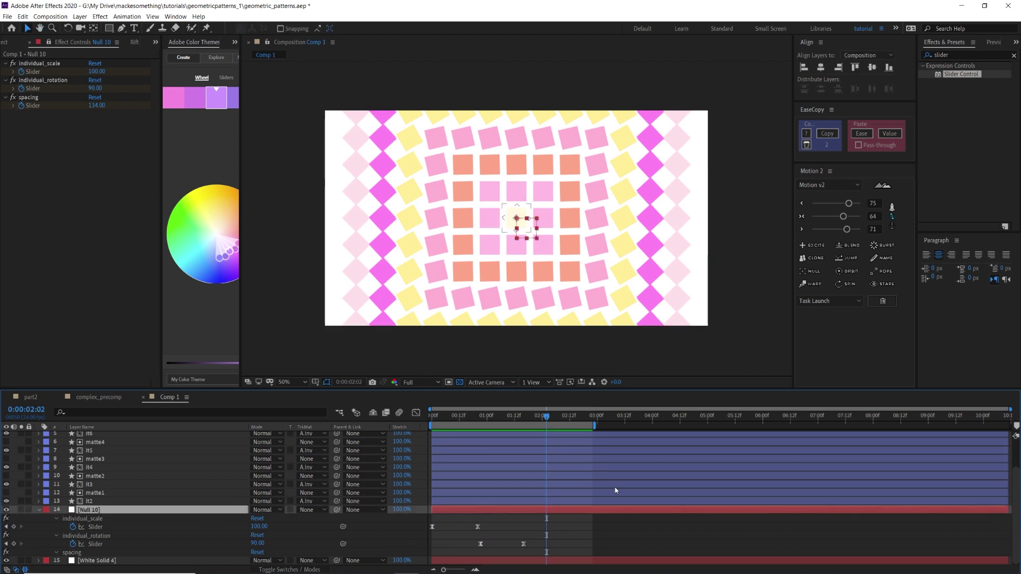
pyautogui.press('u')
pyautogui.press('u')
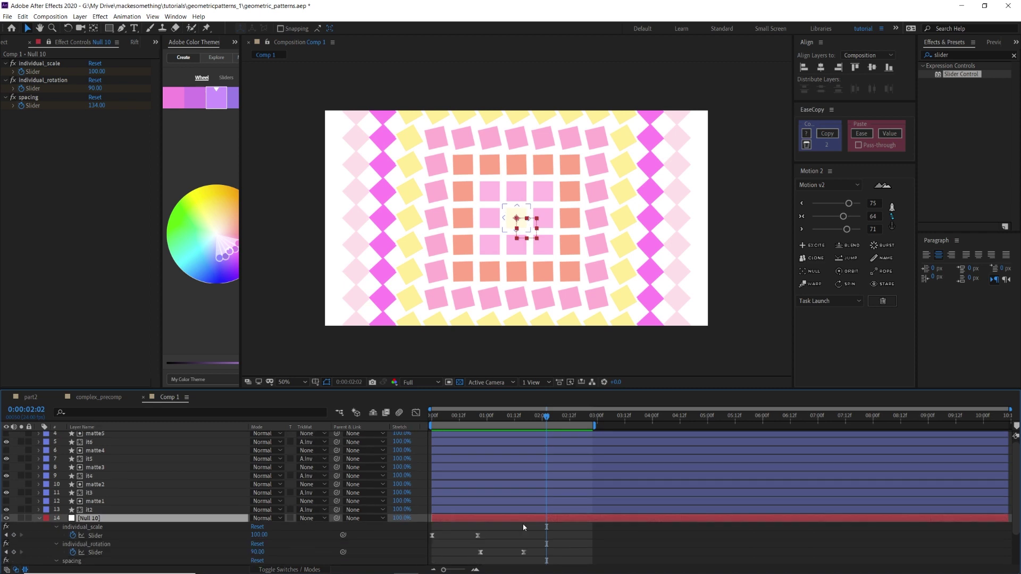
pyautogui.moveTo(433, 553); pyautogui.dragTo(478, 553)
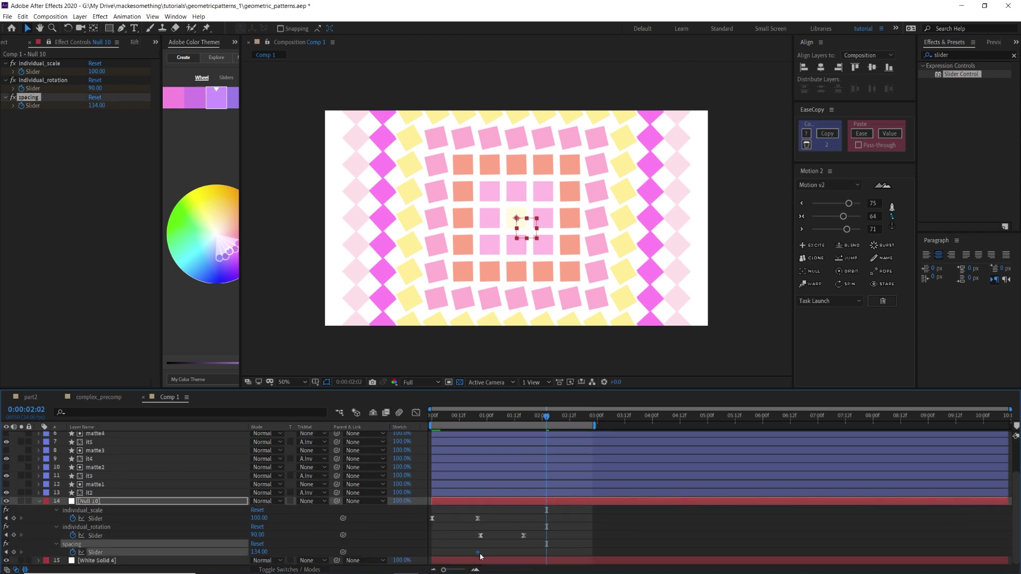
pyautogui.moveTo(540, 415); pyautogui.dragTo(527, 422)
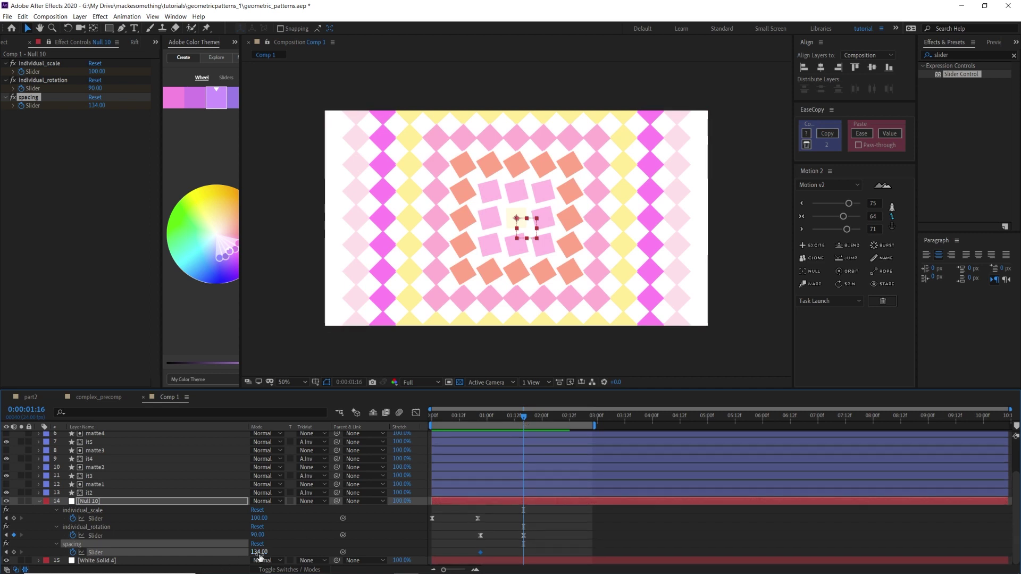
pyautogui.moveTo(259, 552); pyautogui.dragTo(301, 555)
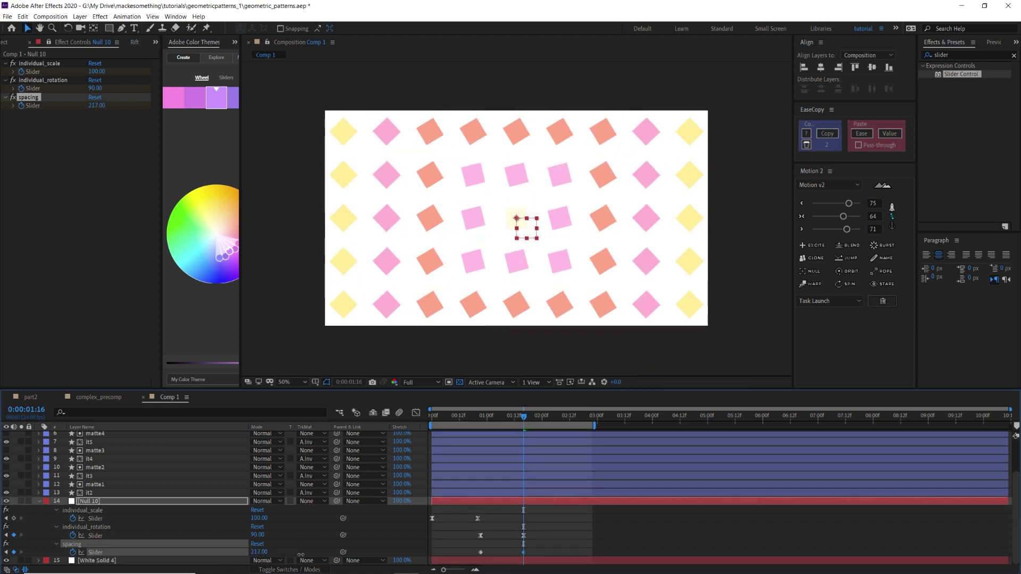
# Step: Apply Easy Ease to both spacing keyframes and preview the animation from the start
pyautogui.click(531, 552)
pyautogui.moveTo(474, 558); pyautogui.dragTo(473, 557)
pyautogui.press('F9')
pyautogui.press('F2')
pyautogui.press('space')
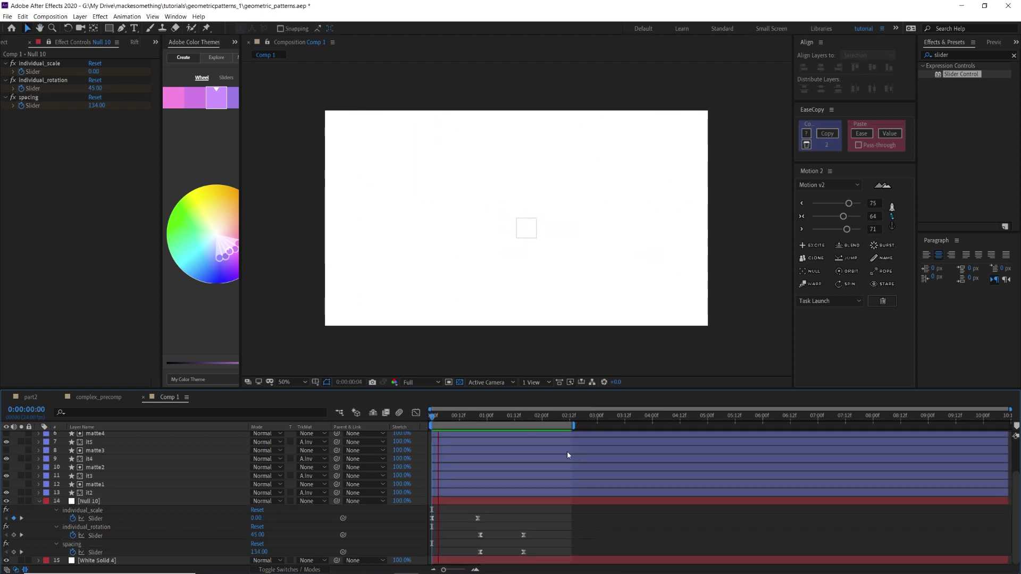
# Step: Parent all the square and matte layers to Null 10 and select the null with its rotation property shown
pyautogui.click(319, 501)
pyautogui.press('r')
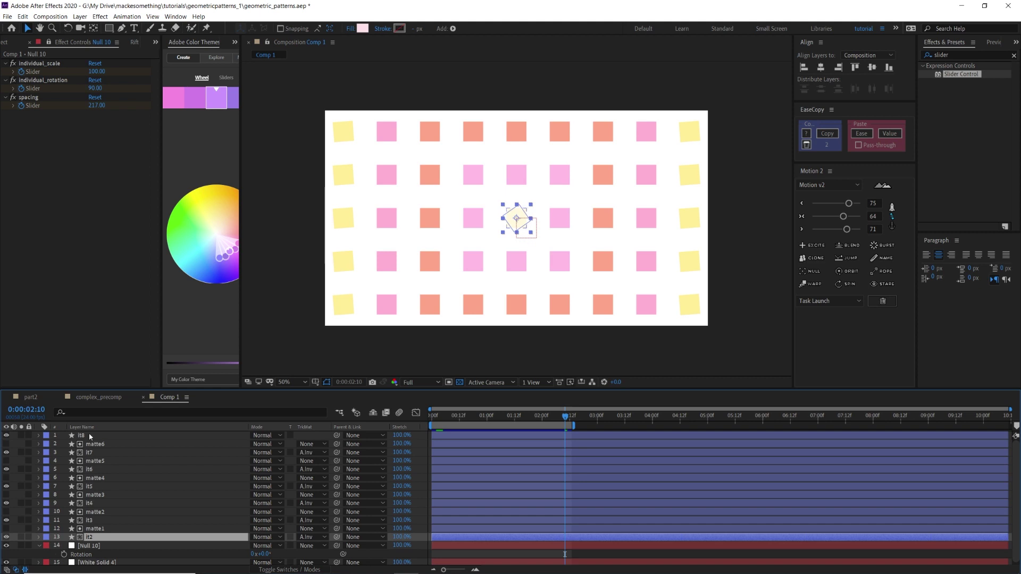
pyautogui.hotkey('ctrl', 'a')
pyautogui.keyDown('ctrl'); pyautogui.click(100, 543); pyautogui.keyUp('ctrl')
pyautogui.moveTo(245, 542); pyautogui.dragTo(129, 548)
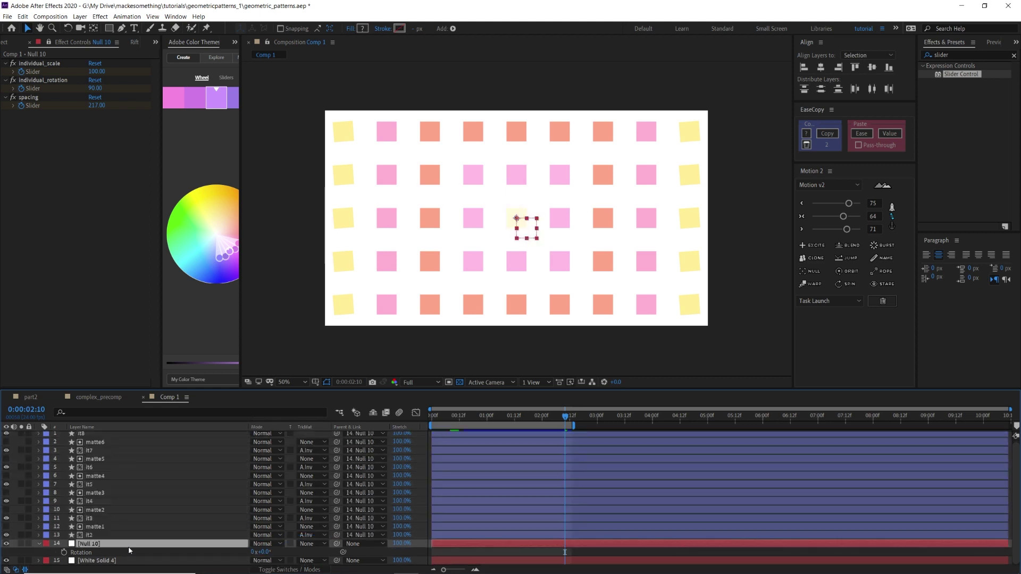
# Step: Rotate Null 10 counterclockwise to tilt the whole pattern and set its scale to 56%
pyautogui.moveTo(266, 553); pyautogui.dragTo(243, 559)
pyautogui.press('s')
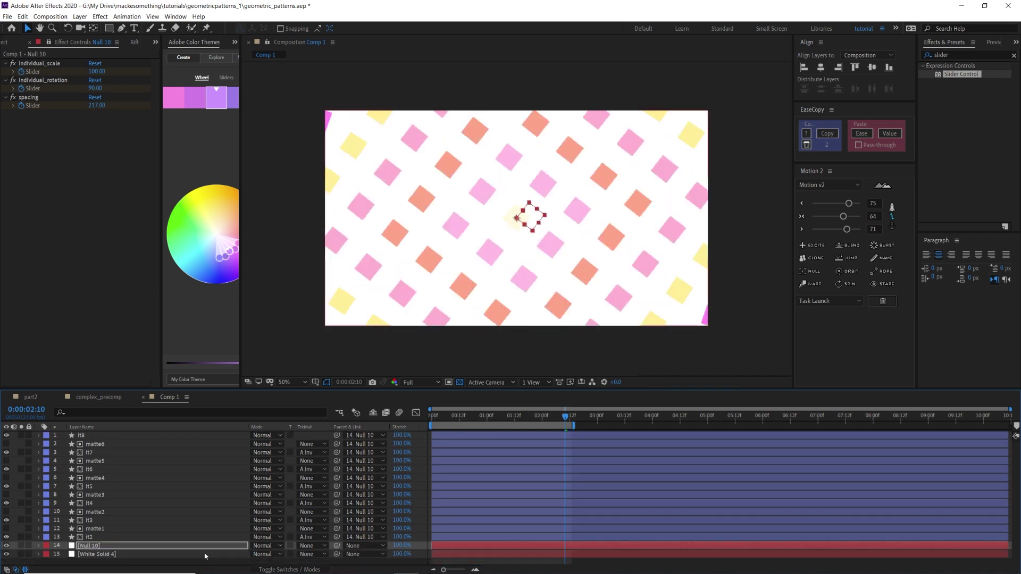
pyautogui.moveTo(245, 555); pyautogui.dragTo(243, 554)
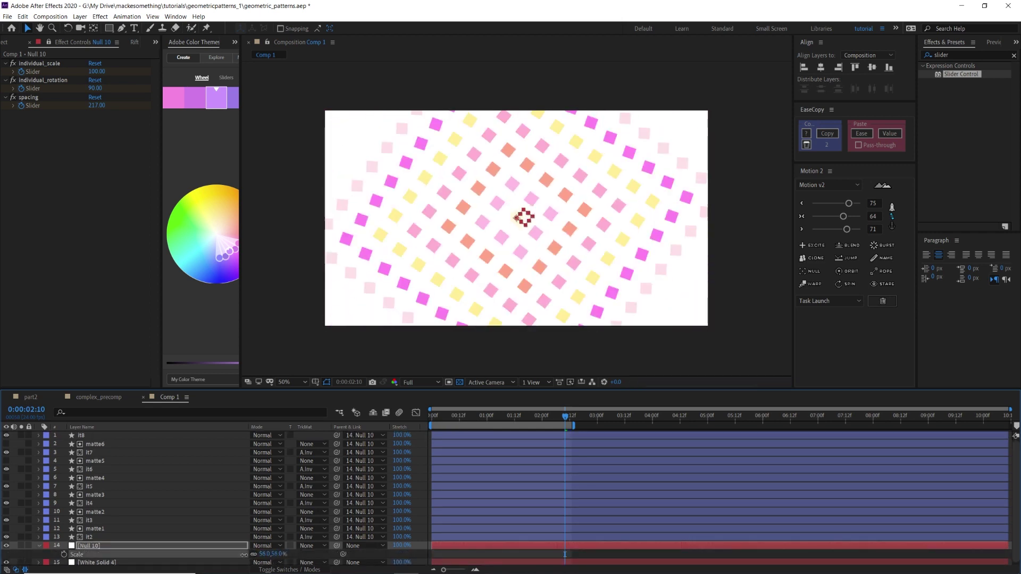
# Step: Try duplicating the matte6 and it7 layer pair near the top of the stack, and undo the duplication
pyautogui.click(104, 537)
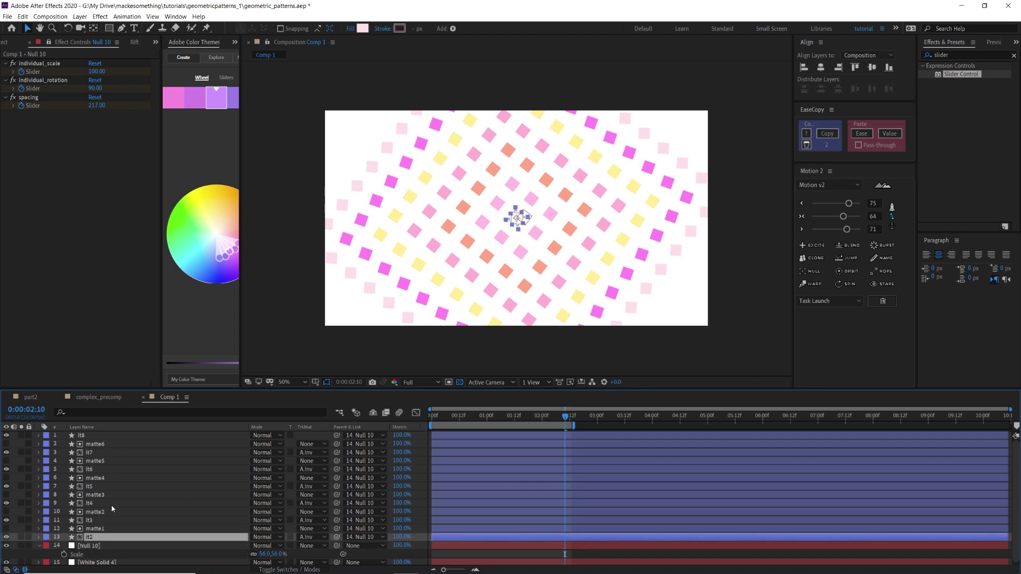
pyautogui.hotkey('ctrl', 'd')
pyautogui.hotkey('ctrl', 'shift', ']')
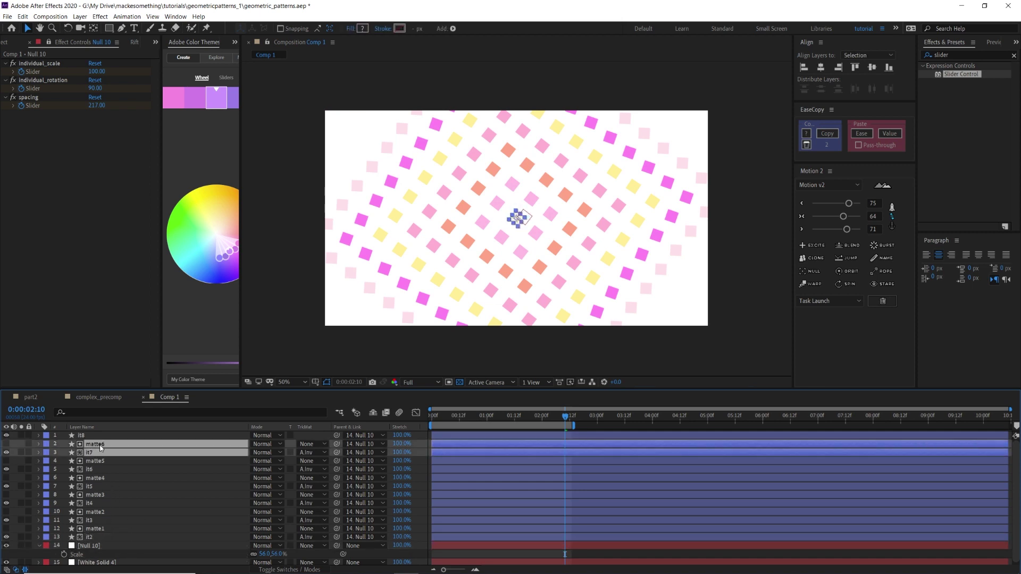
pyautogui.hotkey('ctrl', 'd')
pyautogui.hotkey('ctrl', 'z')
pyautogui.hotkey('ctrl', 'z')
# Step: Open the part2 composition and preview its finished pattern animation
pyautogui.click(31, 397)
pyautogui.press('space')
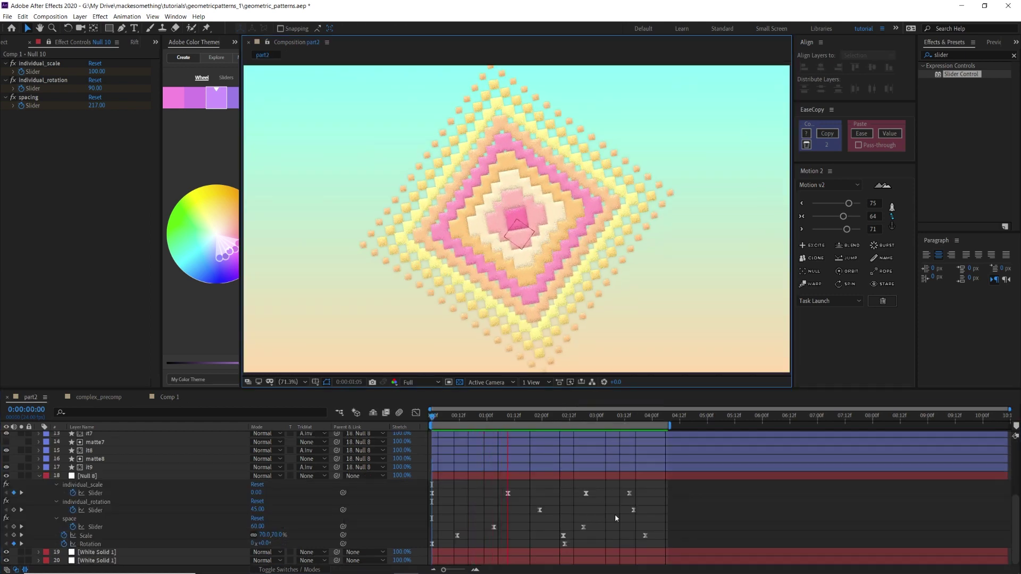